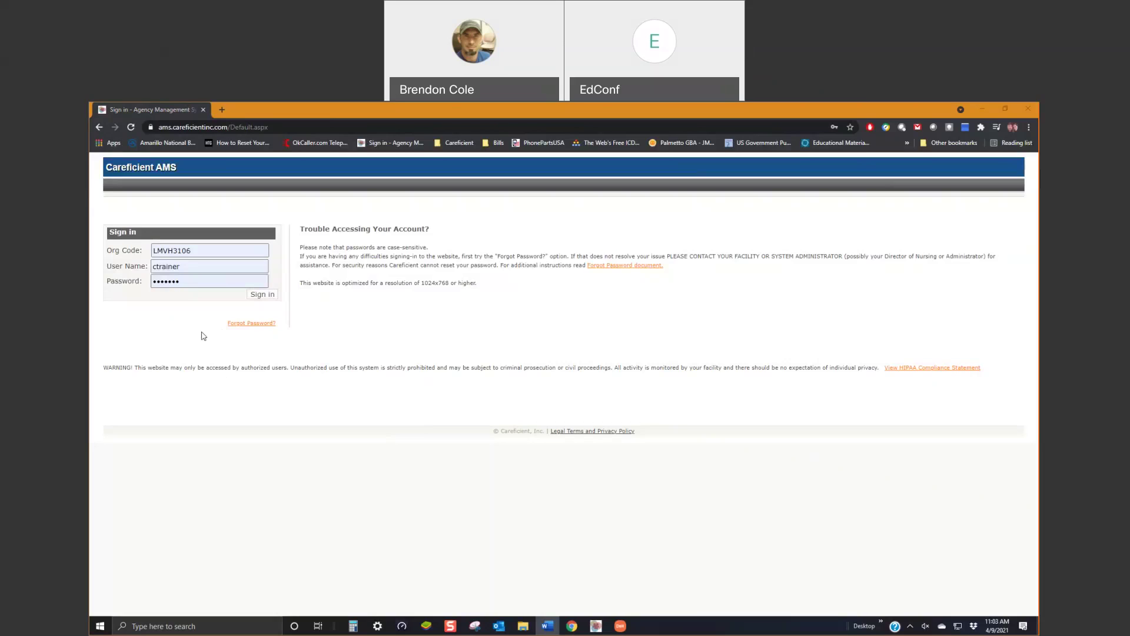
# - Sign in and open the patient encounter from the April 6 HO-HHA-REVISIT visit on the calendar
pyautogui.click(258, 294)
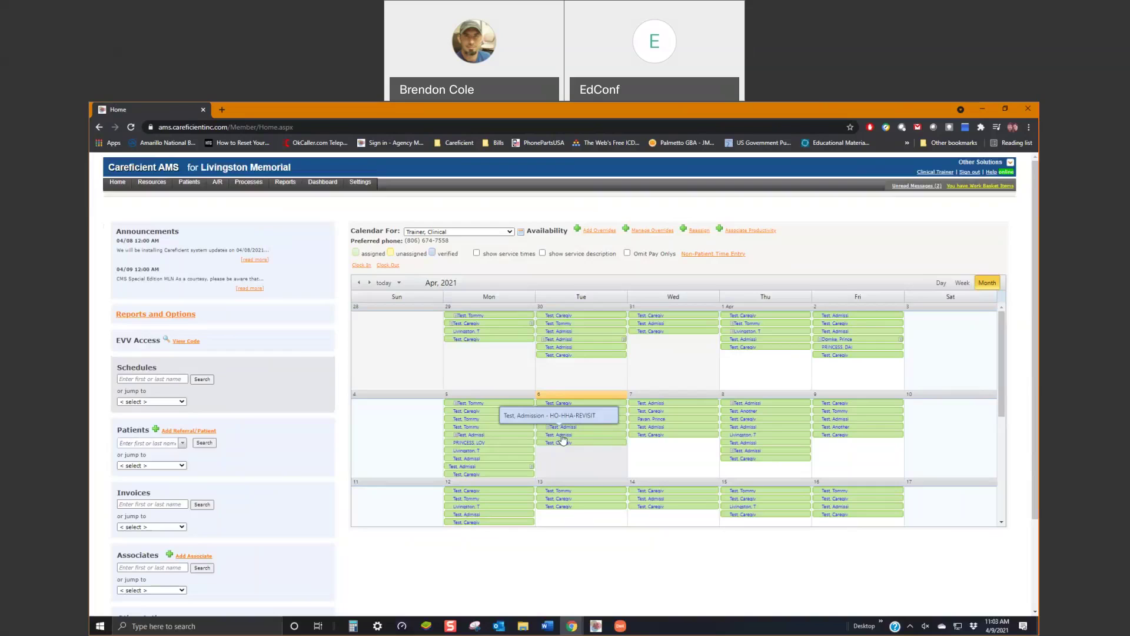
pyautogui.click(563, 438)
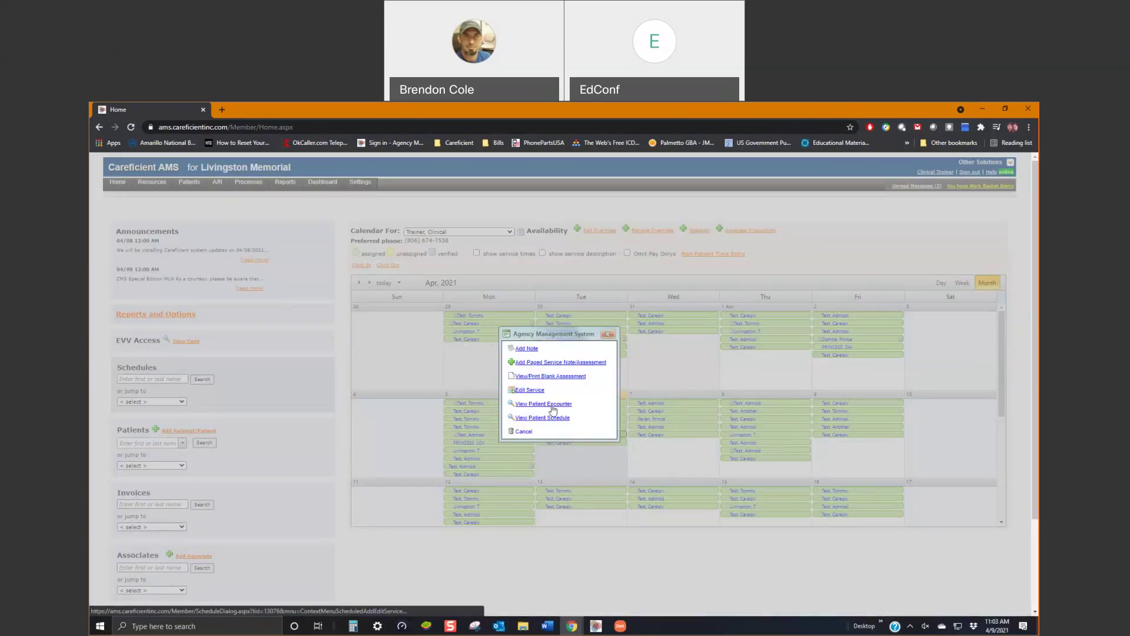
pyautogui.click(553, 409)
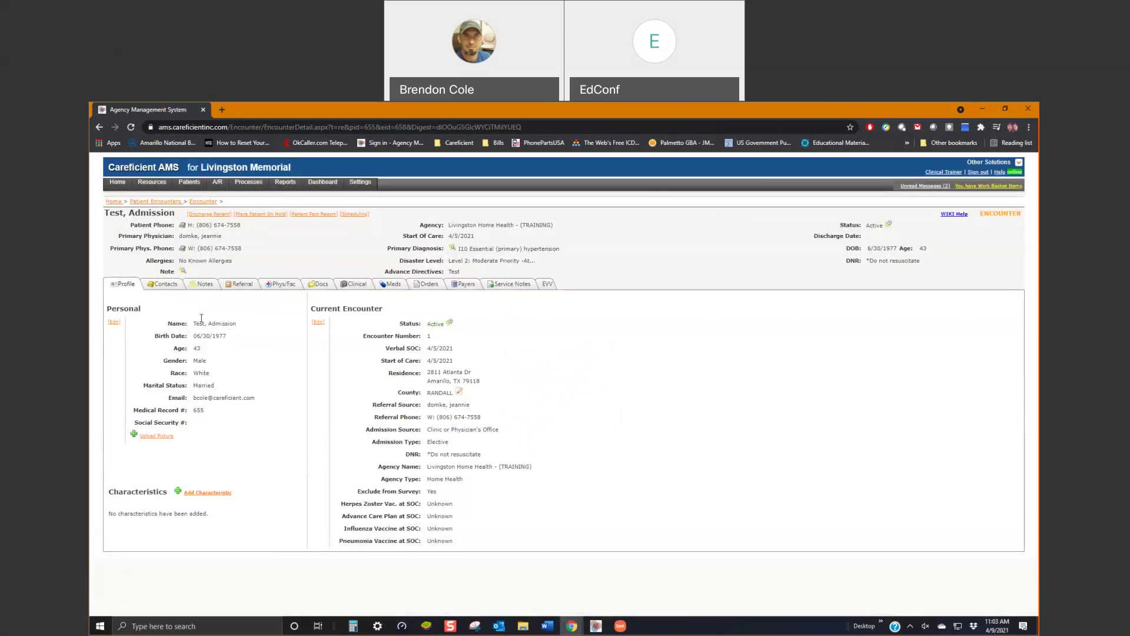
# - Review the patient's contacts and filter the encounter notes to the Directions type
pyautogui.click(165, 284)
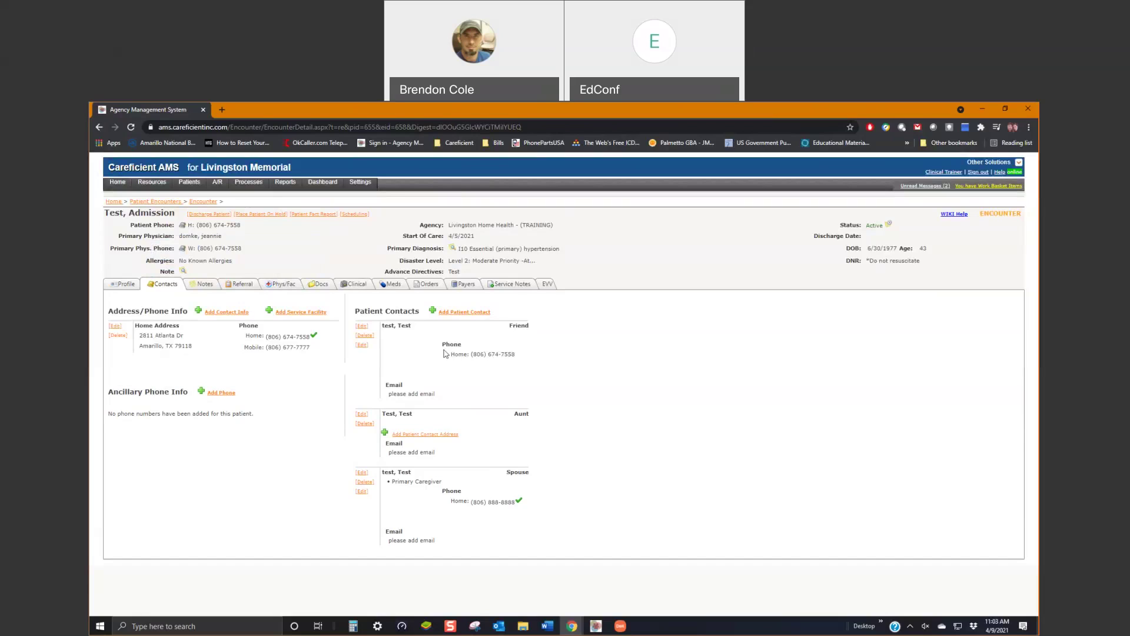
pyautogui.click(203, 284)
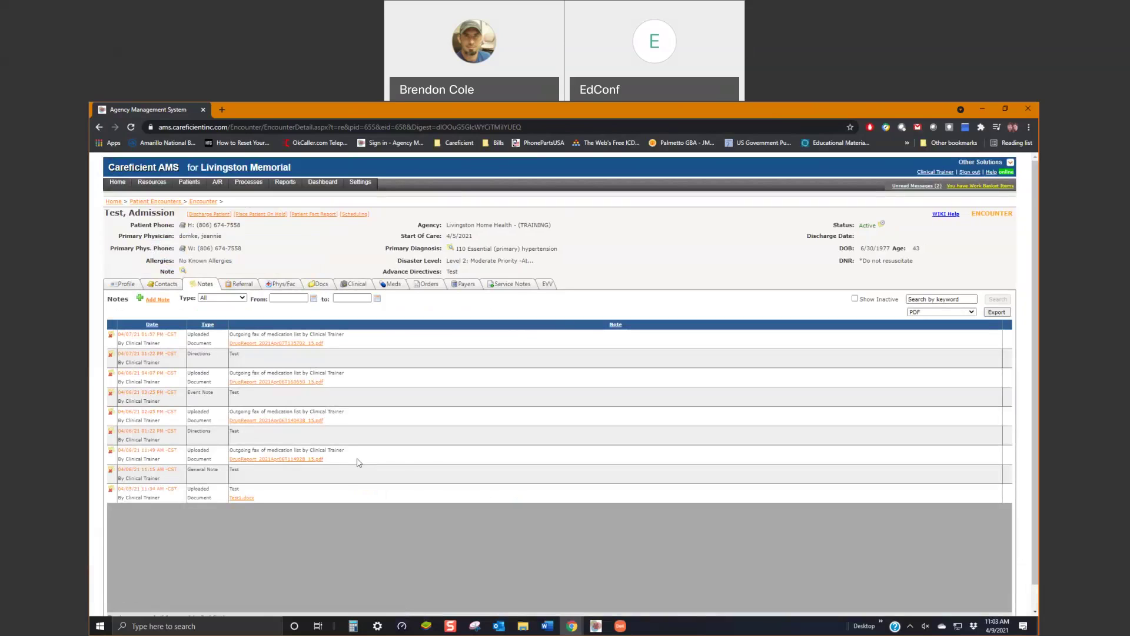
pyautogui.click(227, 298)
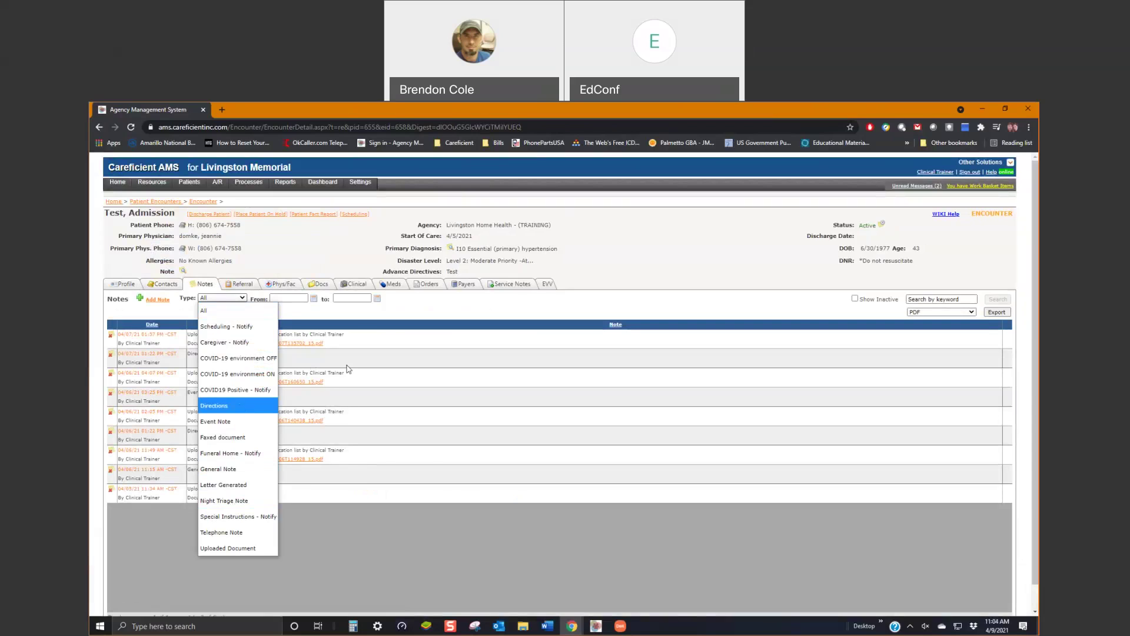
pyautogui.press('Escape')
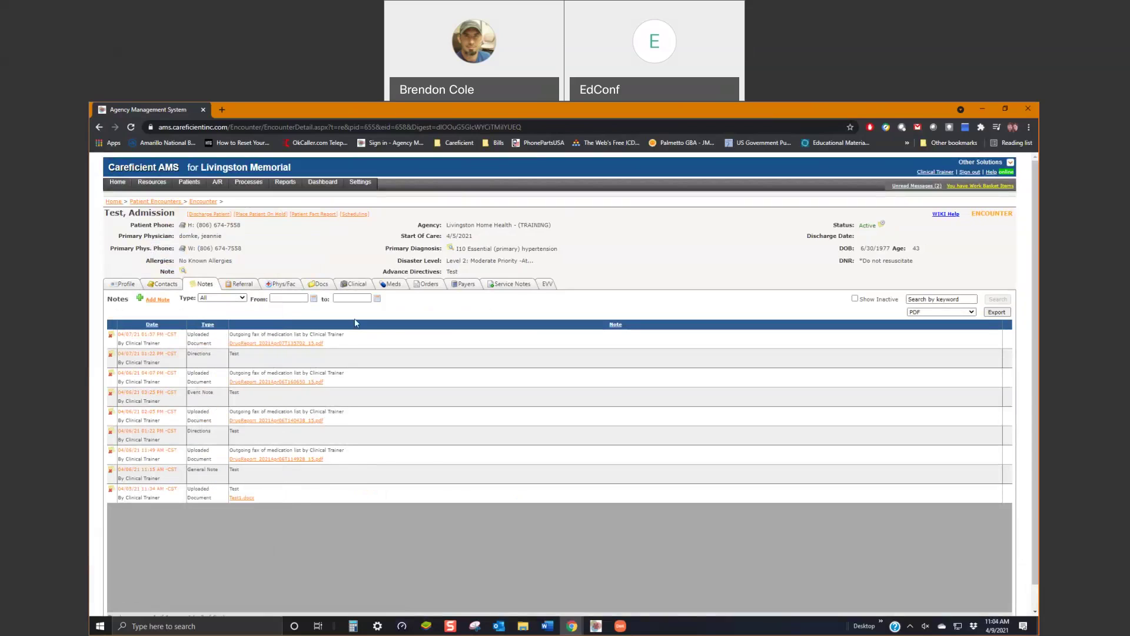
pyautogui.click(237, 300)
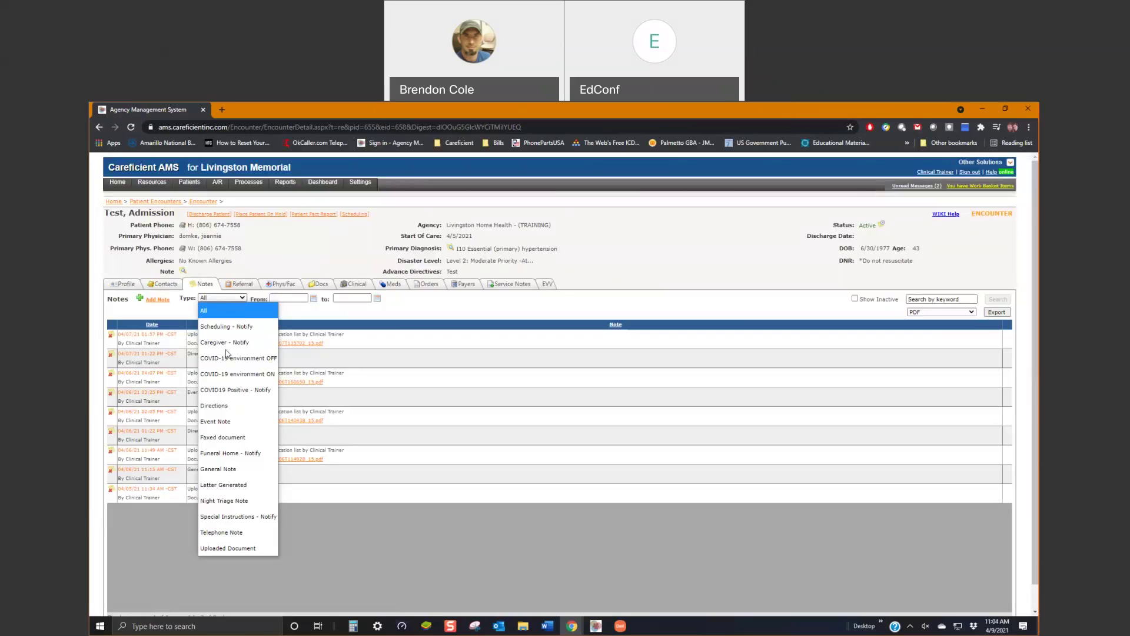
pyautogui.click(228, 407)
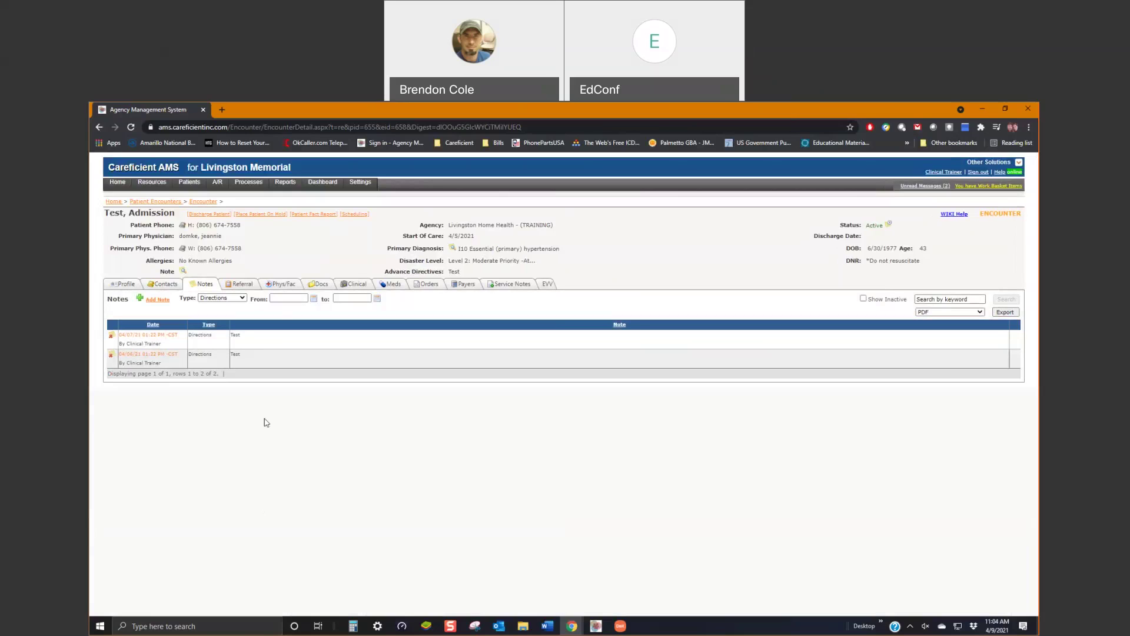
# - Review the encounter's referral, physician and facility, document, clinical, medication and order information
pyautogui.click(242, 285)
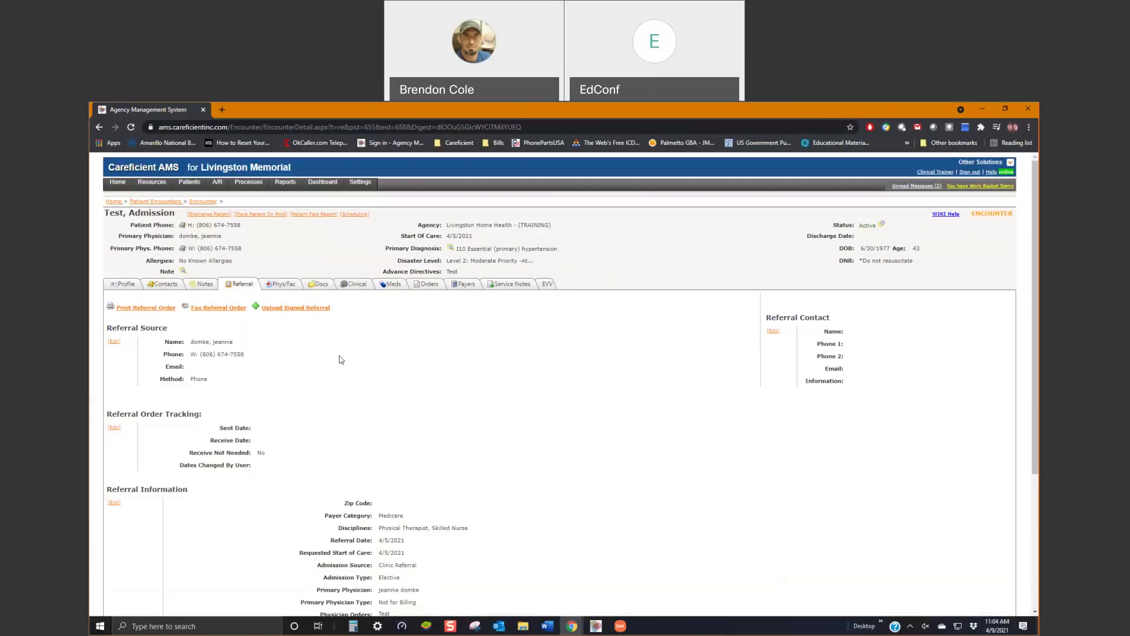
pyautogui.click(282, 285)
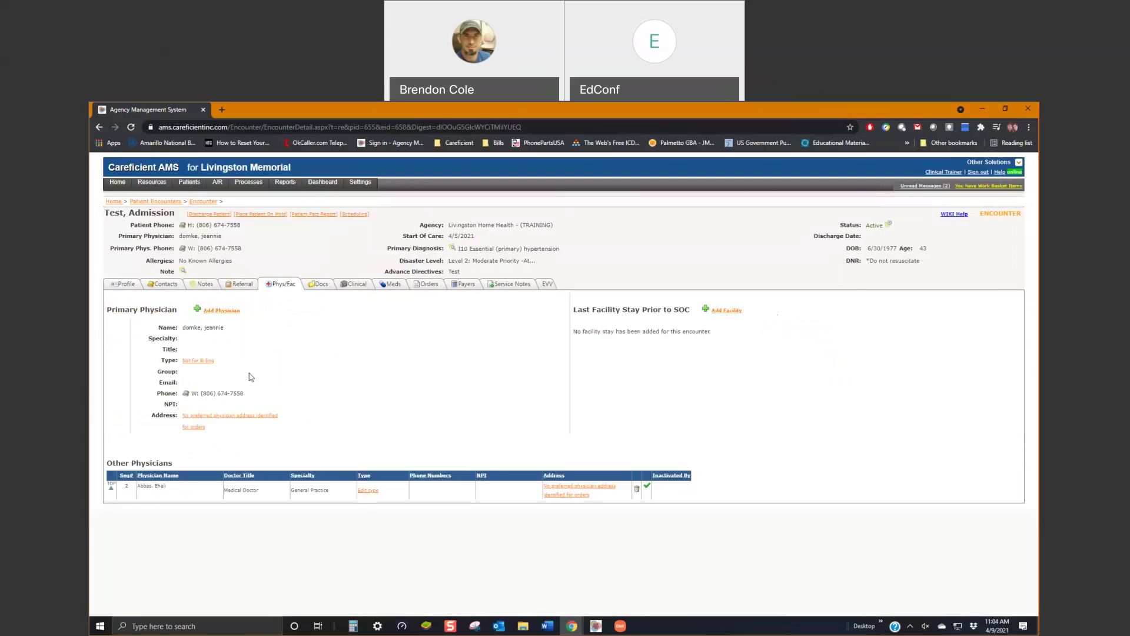
pyautogui.click(321, 288)
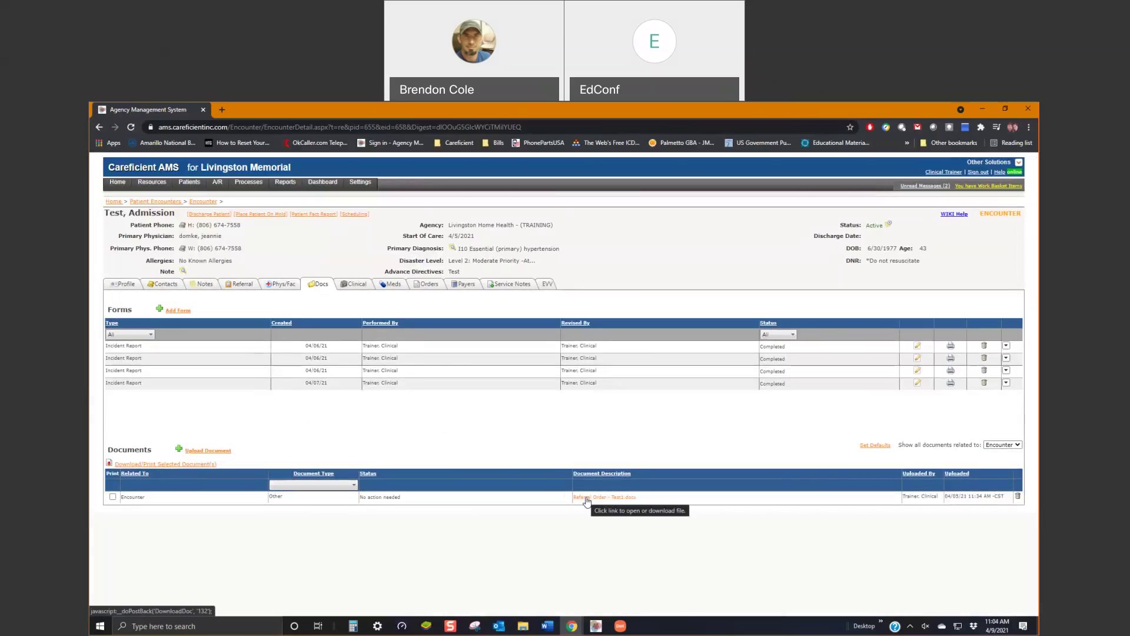
pyautogui.click(358, 288)
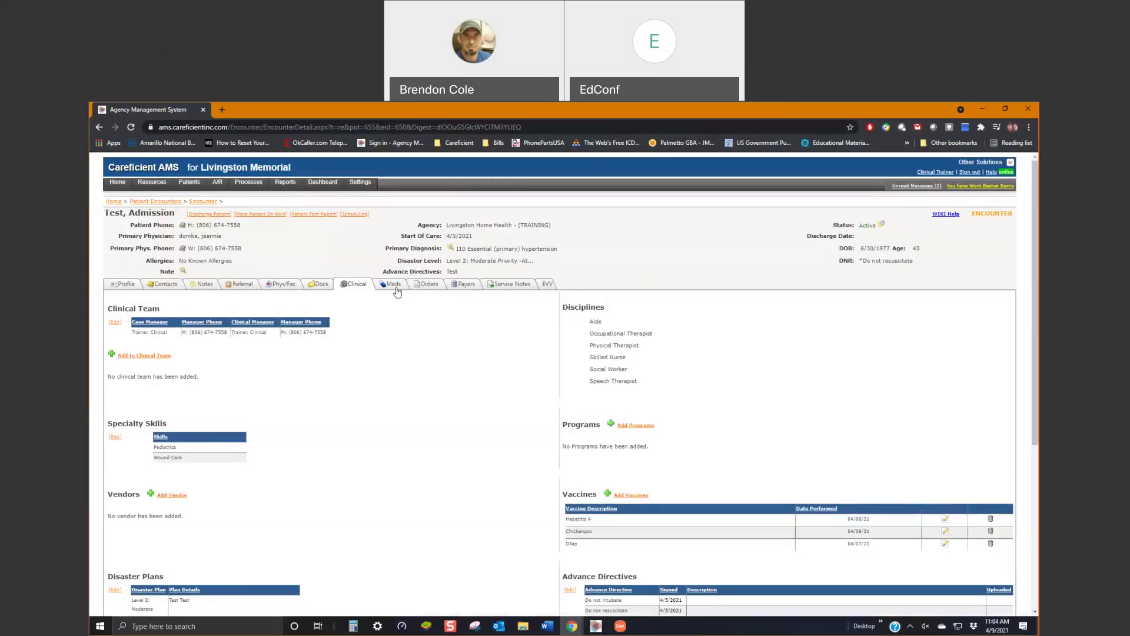
pyautogui.click(430, 289)
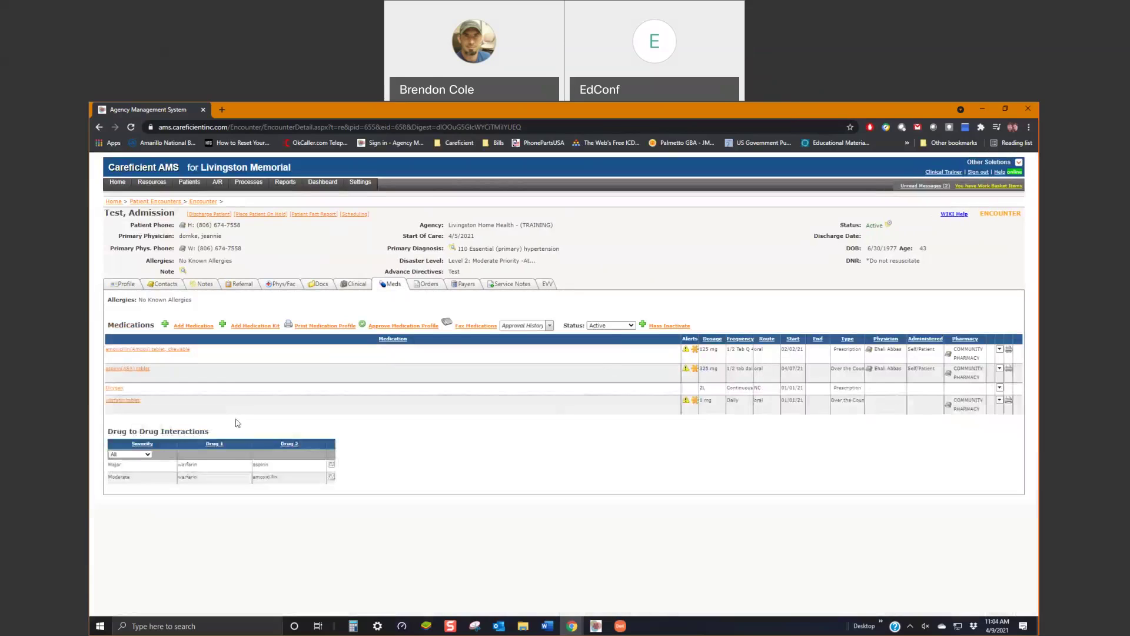
pyautogui.click(430, 285)
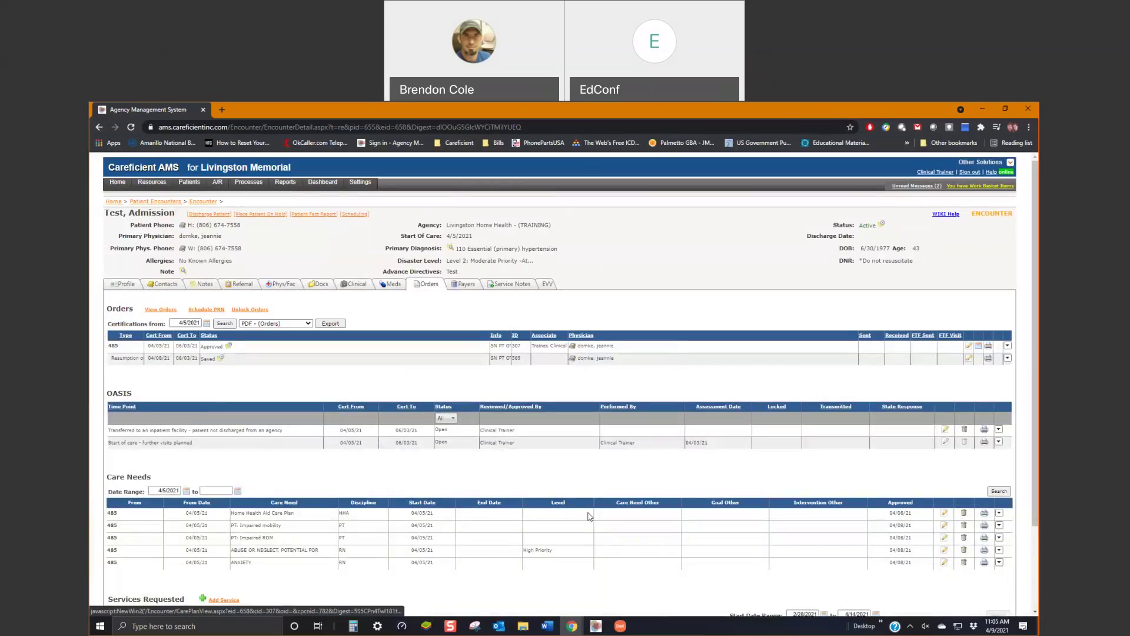
# - View the printable Home Health Aid Care Plan from the care needs and highlight its interventions
pyautogui.click(329, 515)
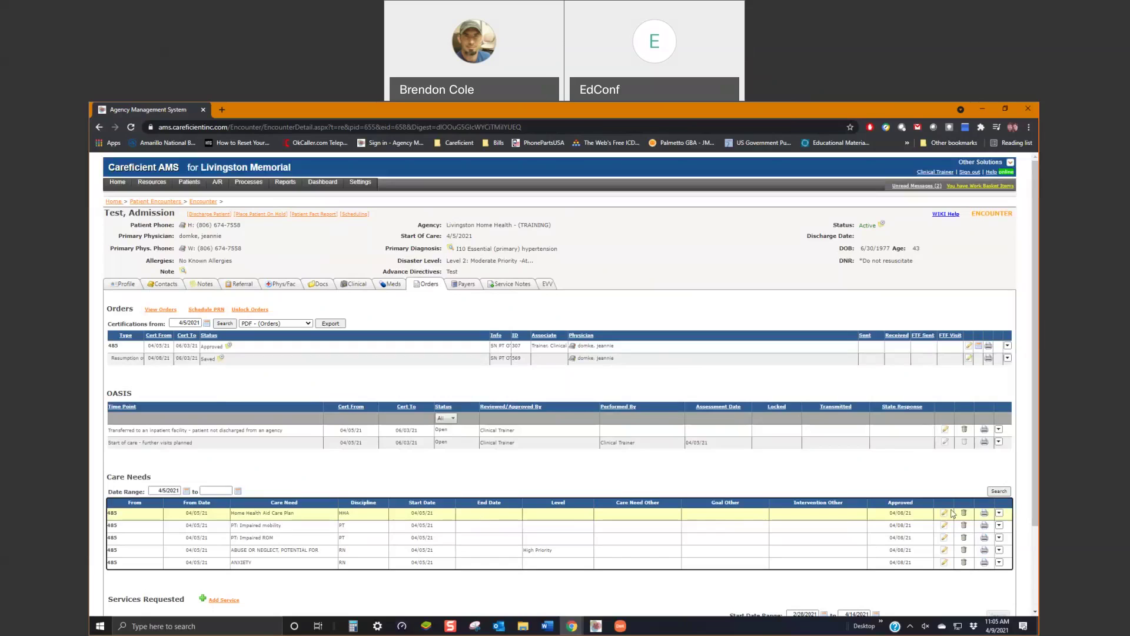
pyautogui.click(985, 516)
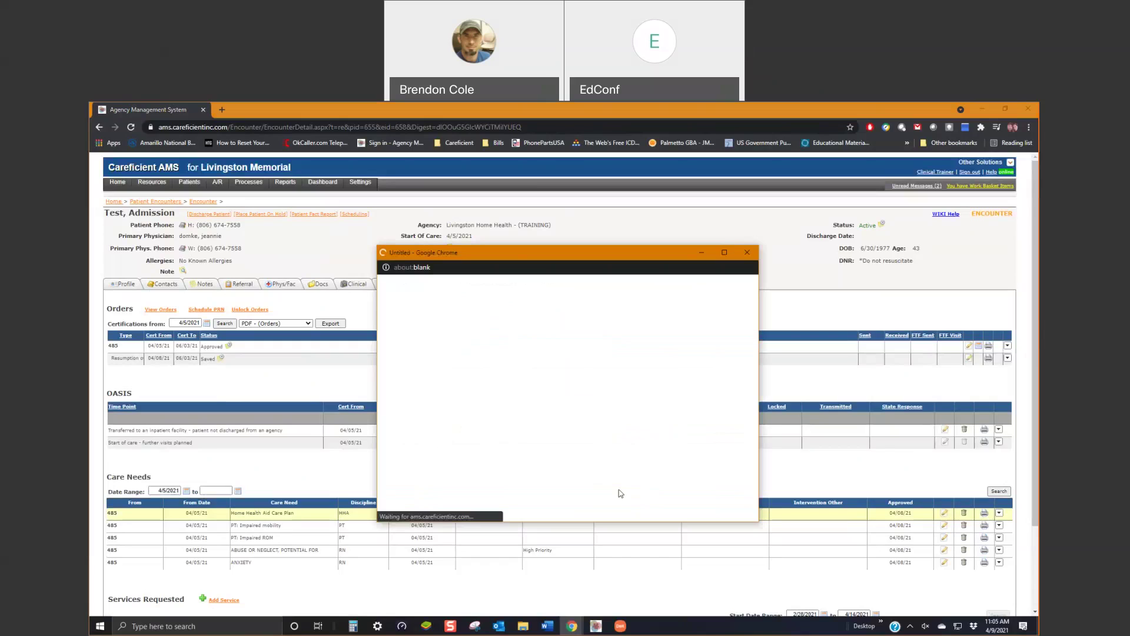
pyautogui.moveTo(564, 352); pyautogui.dragTo(595, 383)
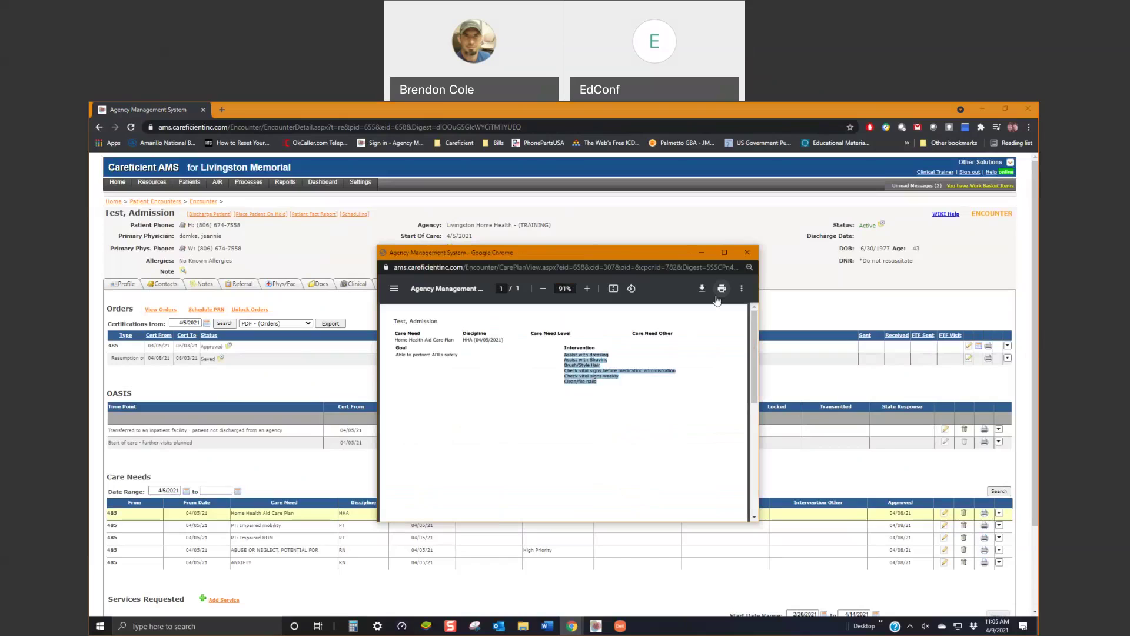
pyautogui.click(750, 254)
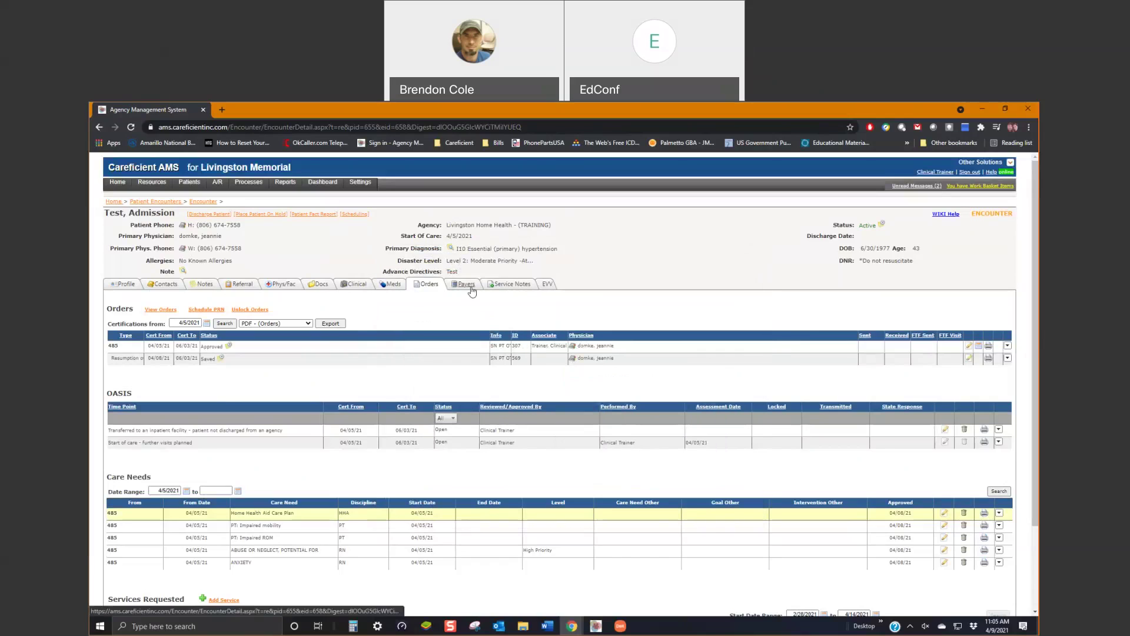
# - Examine the encounter's service notes and the actions available for the PT Routine Visit note
pyautogui.click(519, 285)
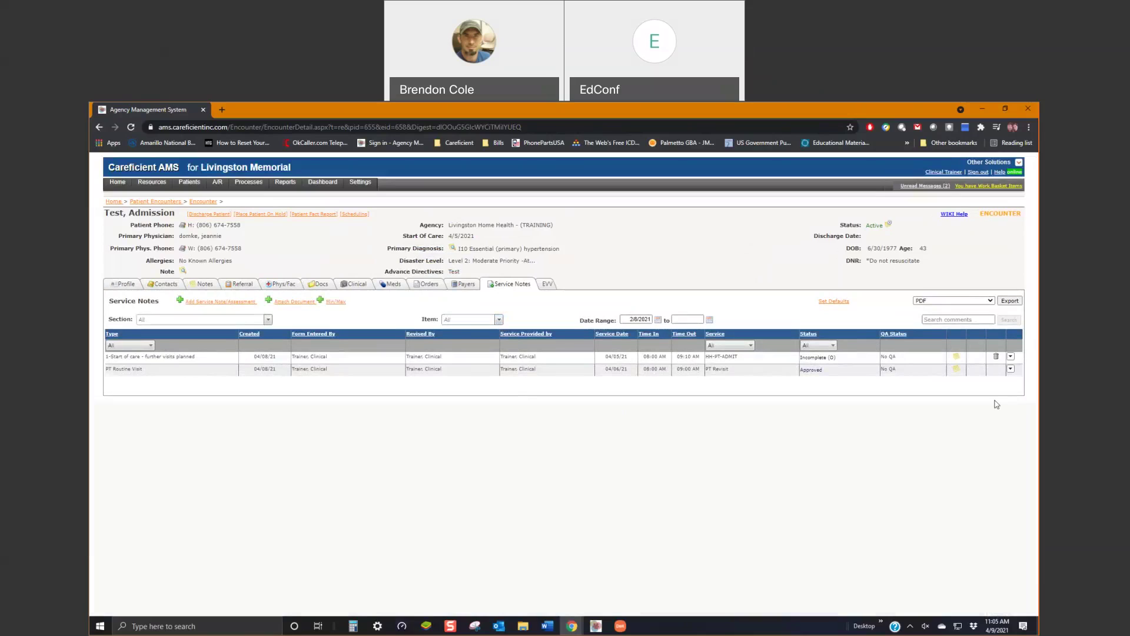
pyautogui.click(1010, 369)
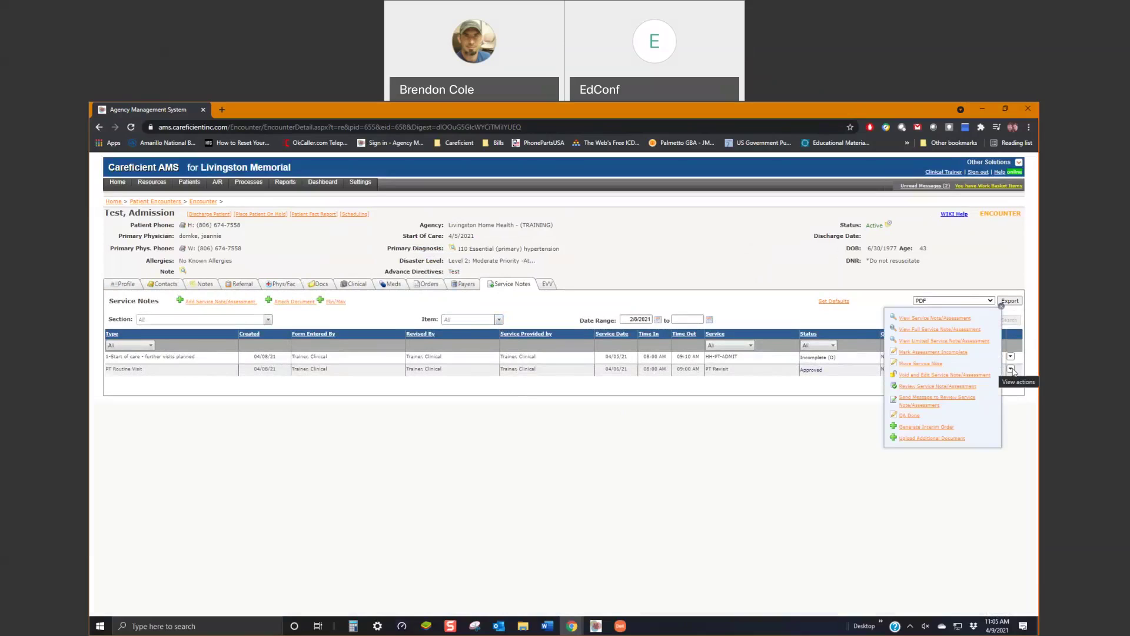
pyautogui.click(1001, 306)
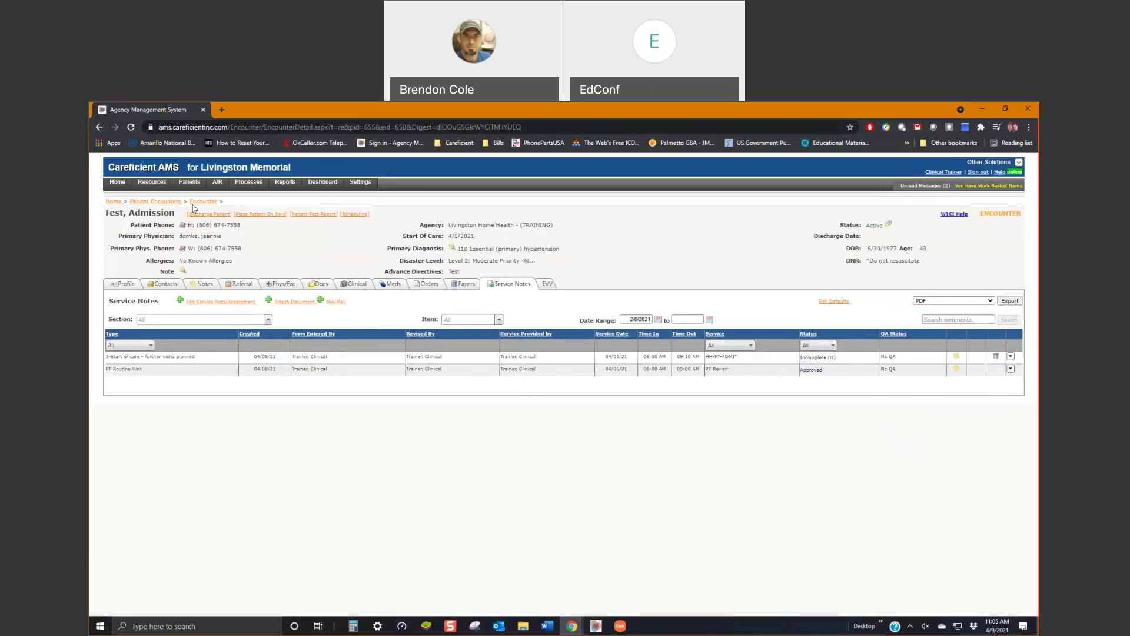
# - Add a General note reading "Test" to the April 6 HO-HHA-REVISIT visit on the home calendar and check it in the visit's notes
pyautogui.click(109, 204)
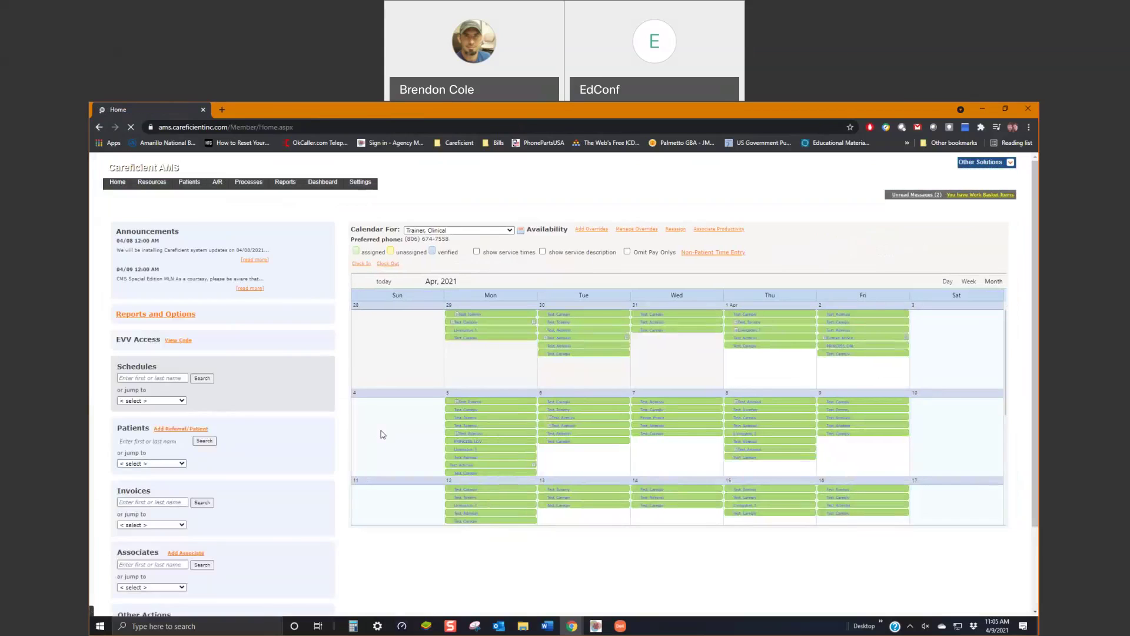
pyautogui.click(557, 437)
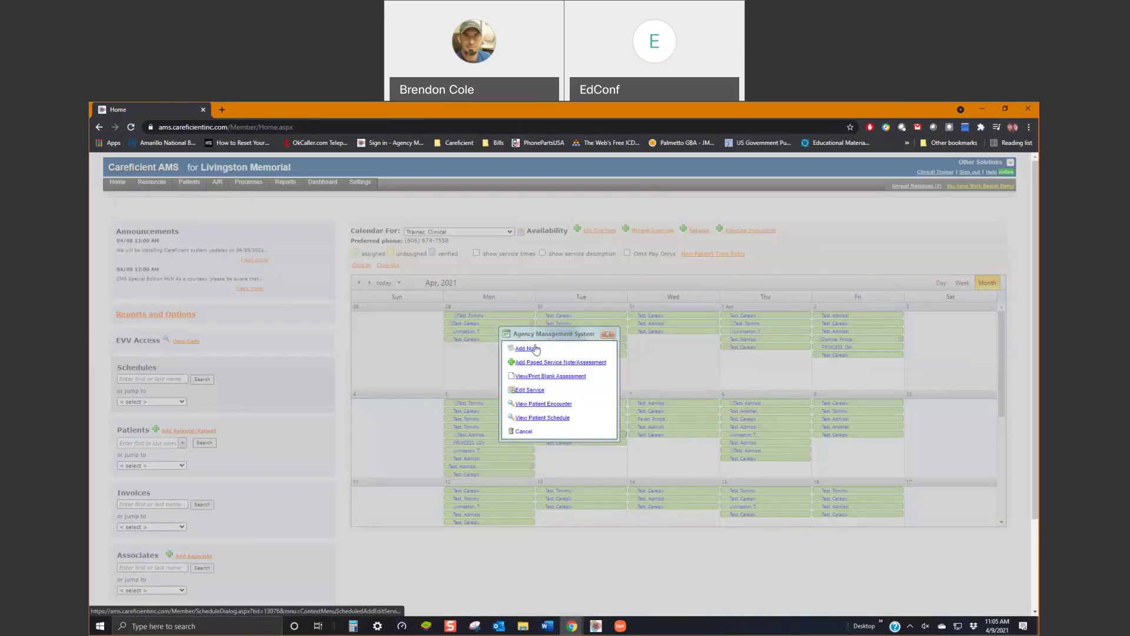
pyautogui.click(526, 349)
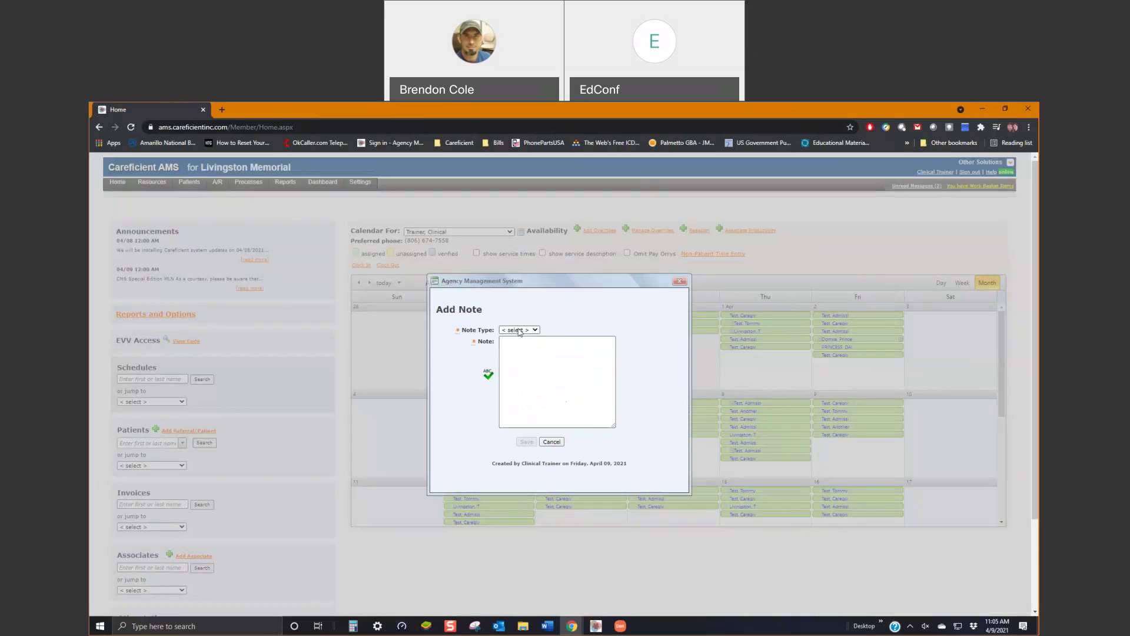
pyautogui.click(519, 331)
pyautogui.click(520, 359)
pyautogui.click(523, 352)
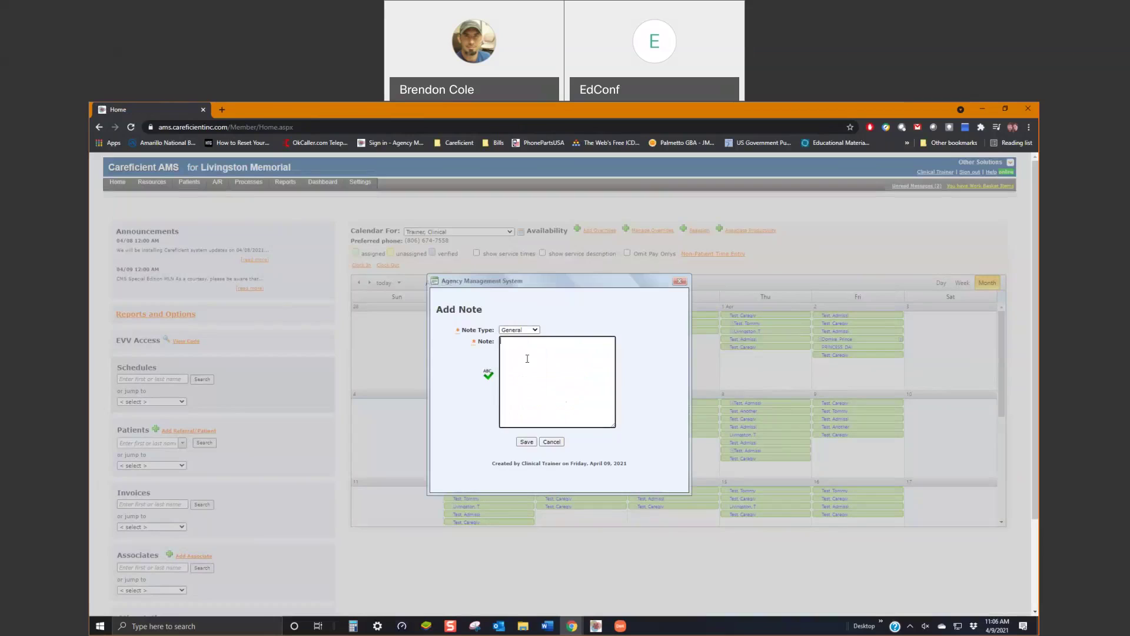
pyautogui.write('Test')
pyautogui.click(526, 442)
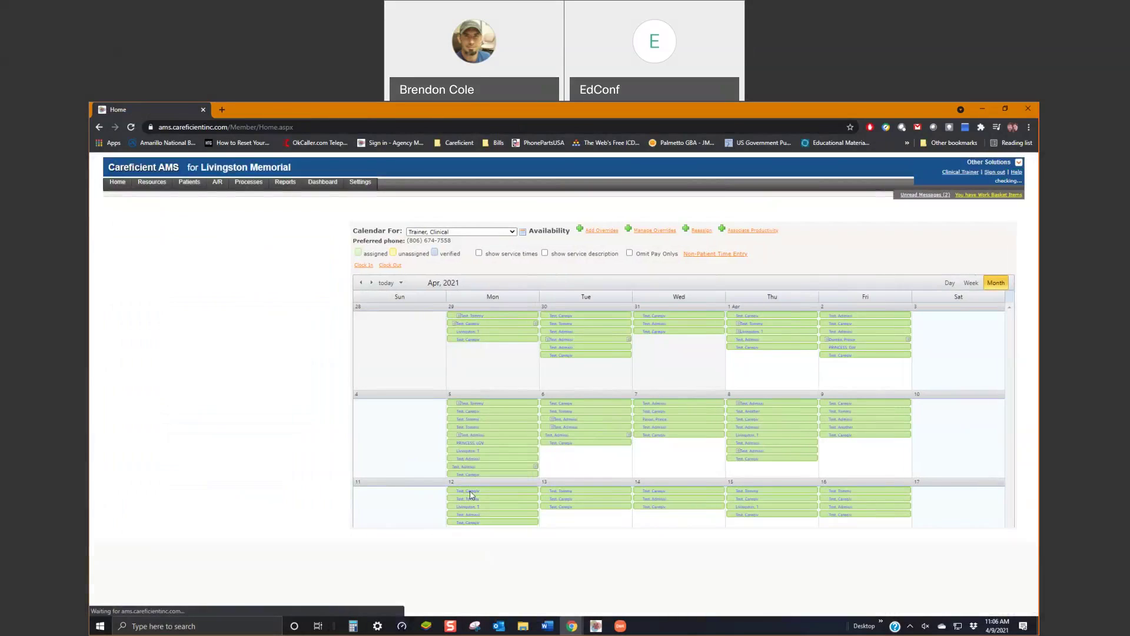
pyautogui.click(625, 439)
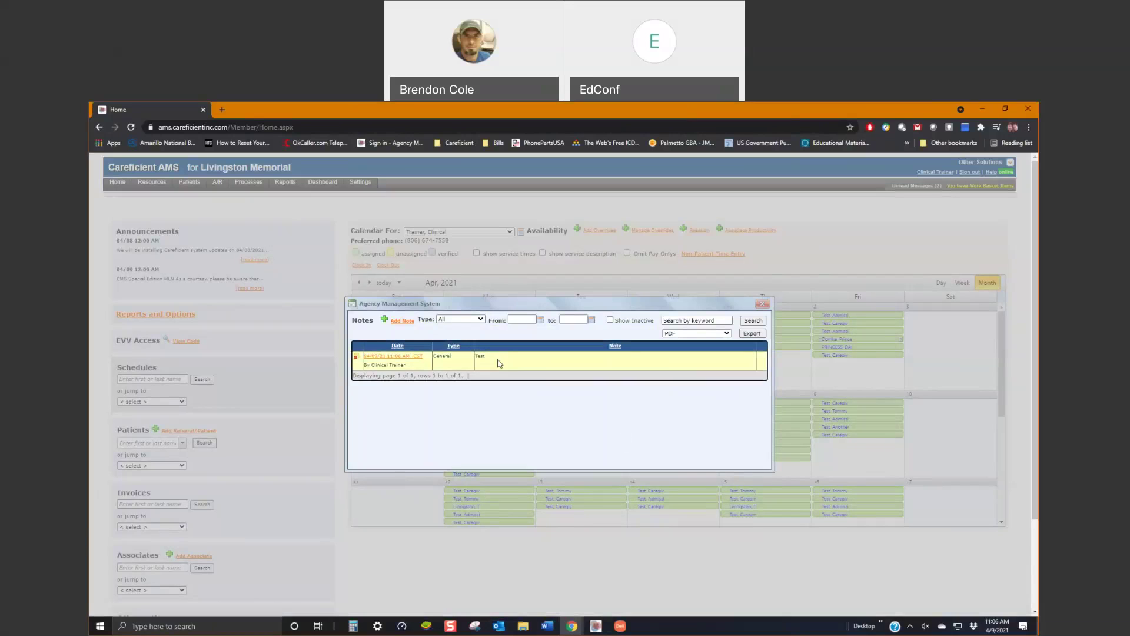
pyautogui.click(761, 305)
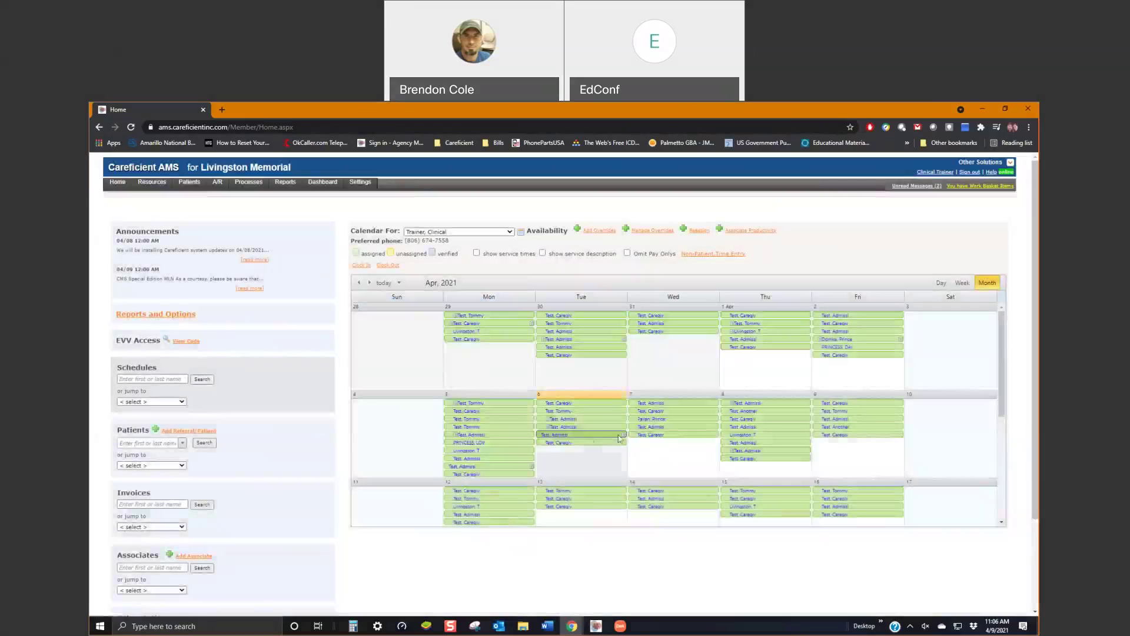
# - View the patient's schedule from the April 6 HO-HHA-REVISIT visit
pyautogui.click(577, 437)
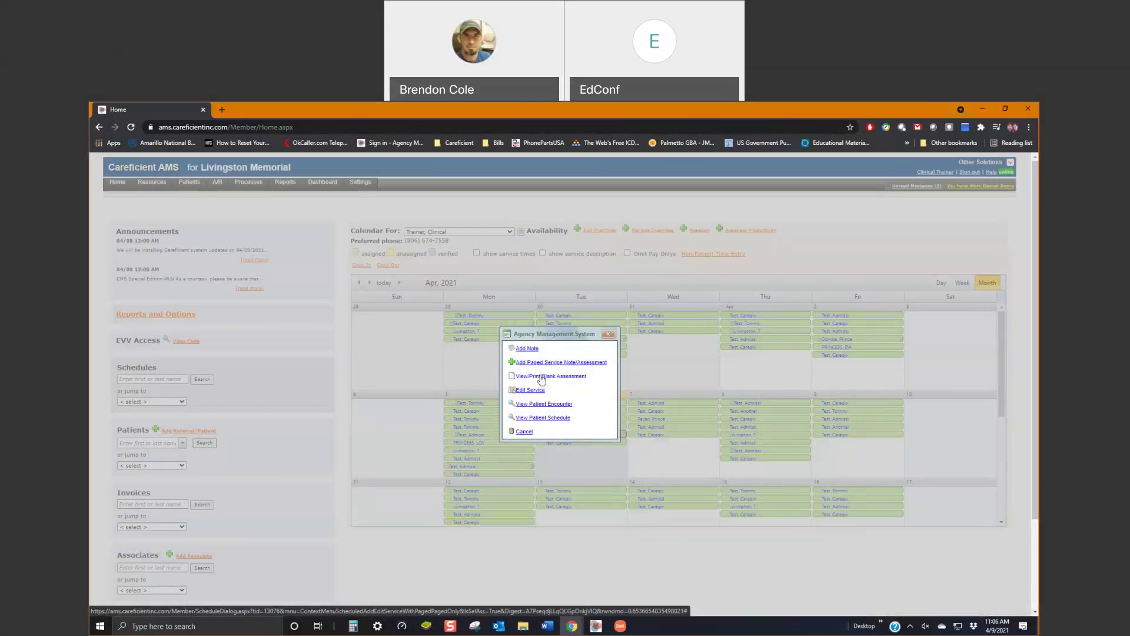
pyautogui.click(543, 419)
pyautogui.click(543, 419)
pyautogui.click(543, 419)
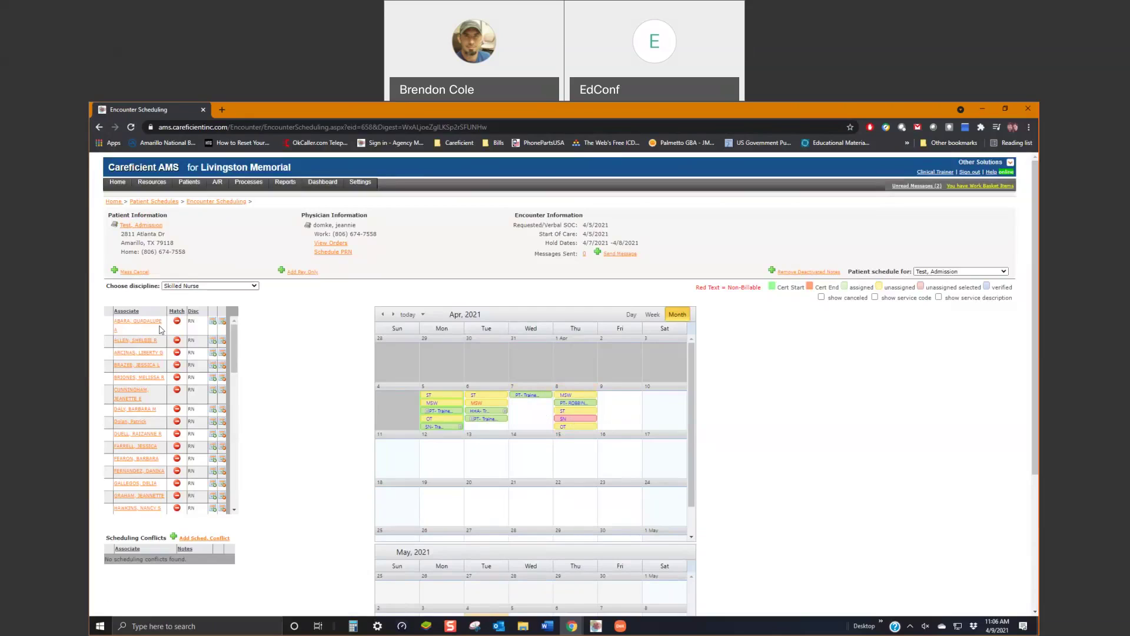
# - Start a regular-assessment paged service note of type Home Health Aide Visit for the April 6 HO-HHA-REVISIT visit, allowing location access
pyautogui.click(118, 203)
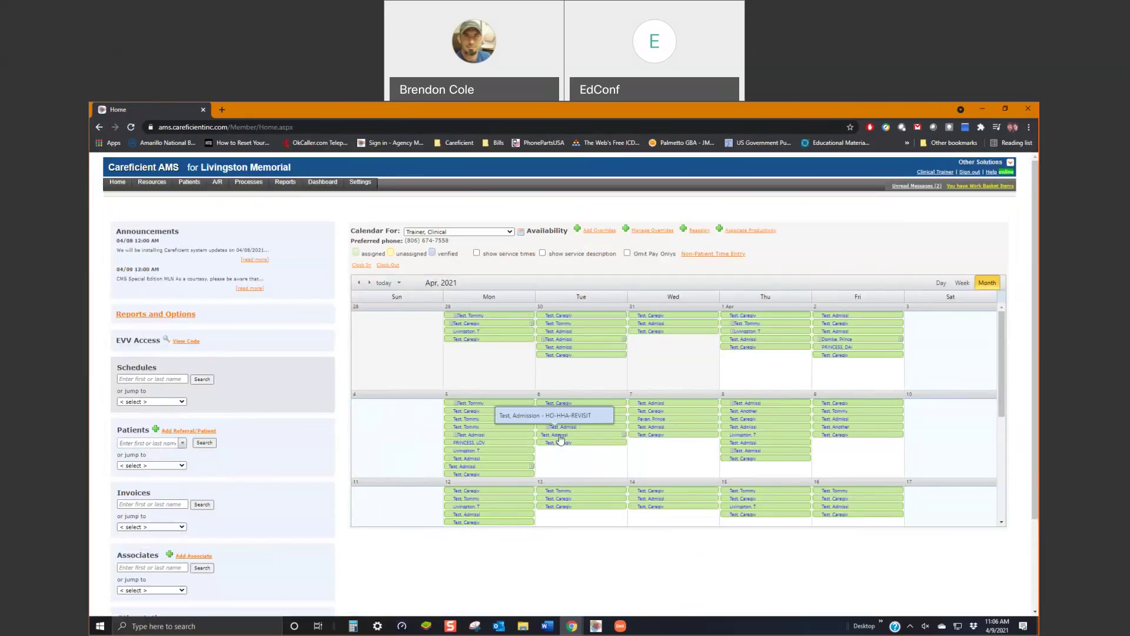
pyautogui.click(560, 436)
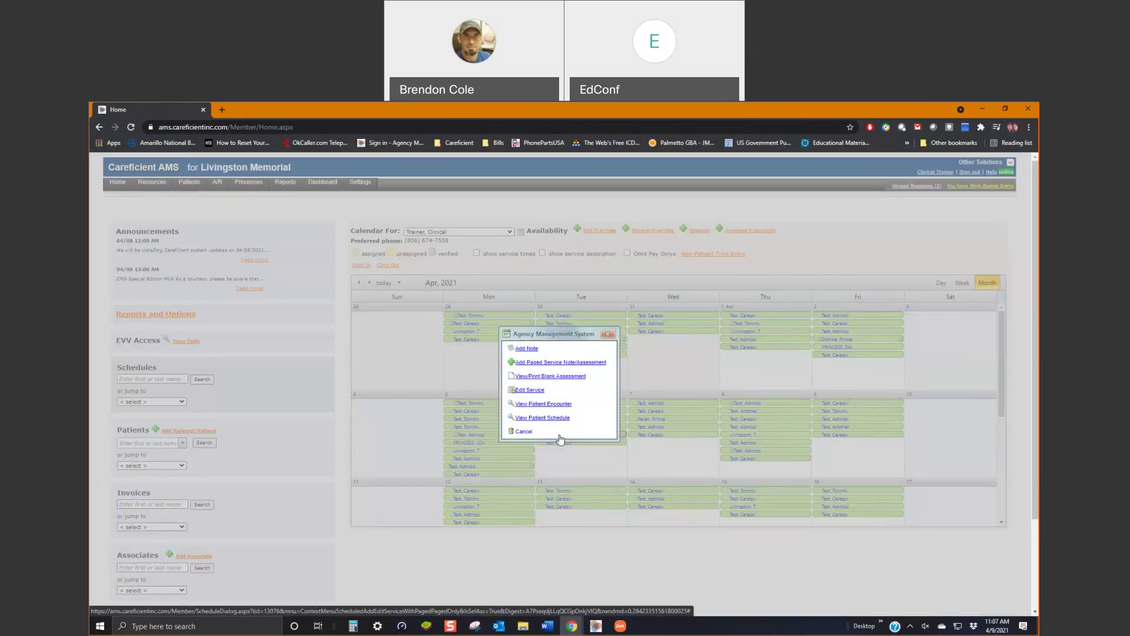
pyautogui.click(551, 362)
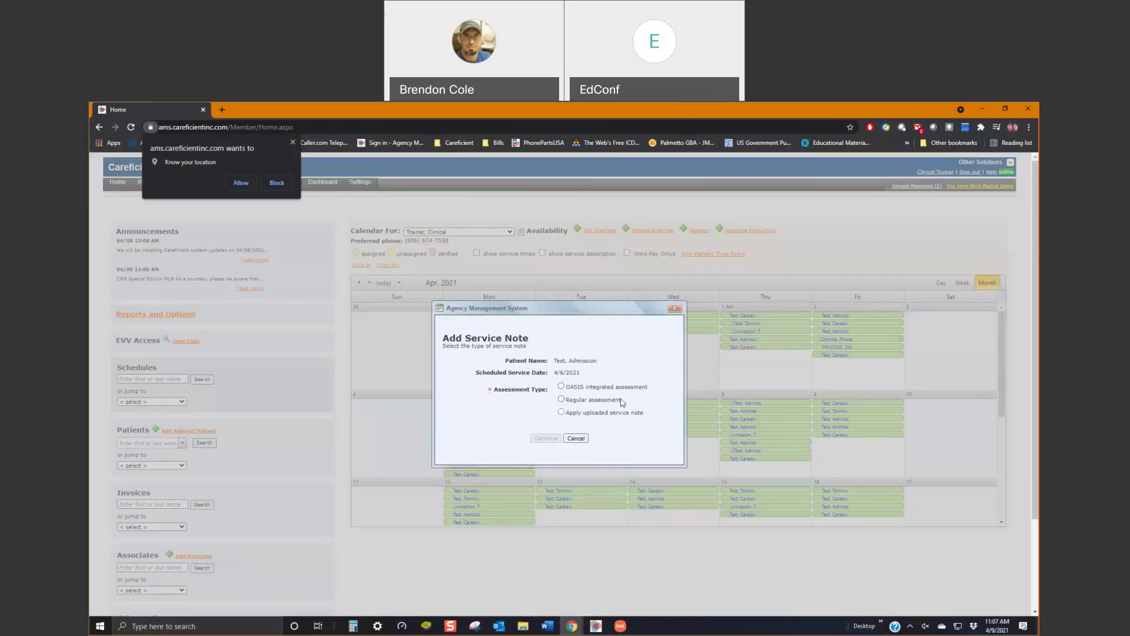
pyautogui.click(561, 399)
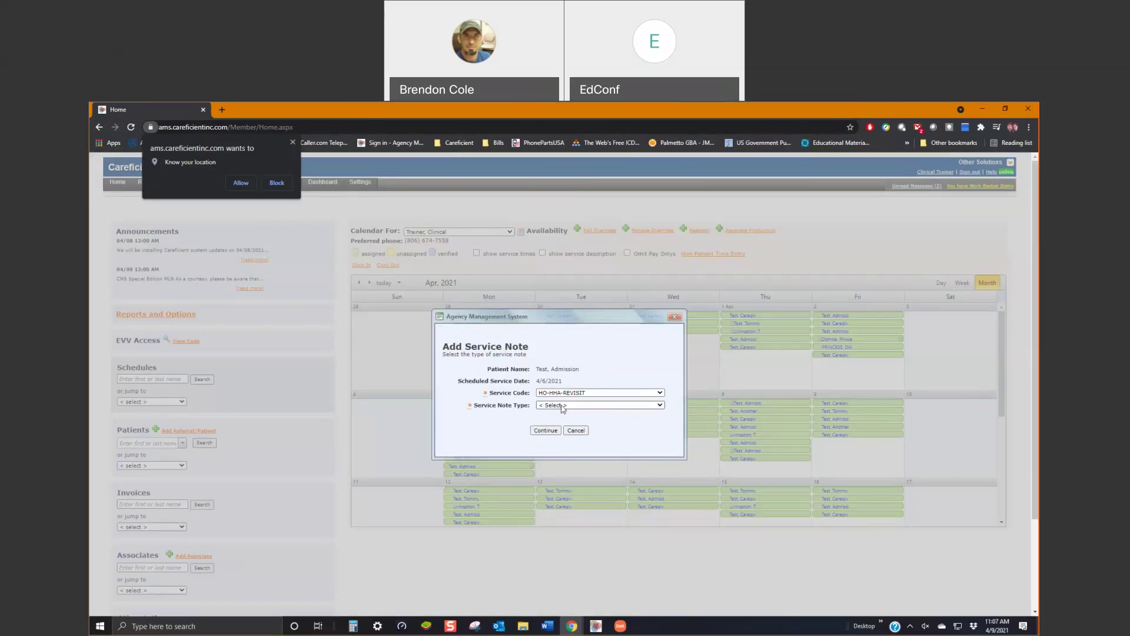
pyautogui.click(563, 406)
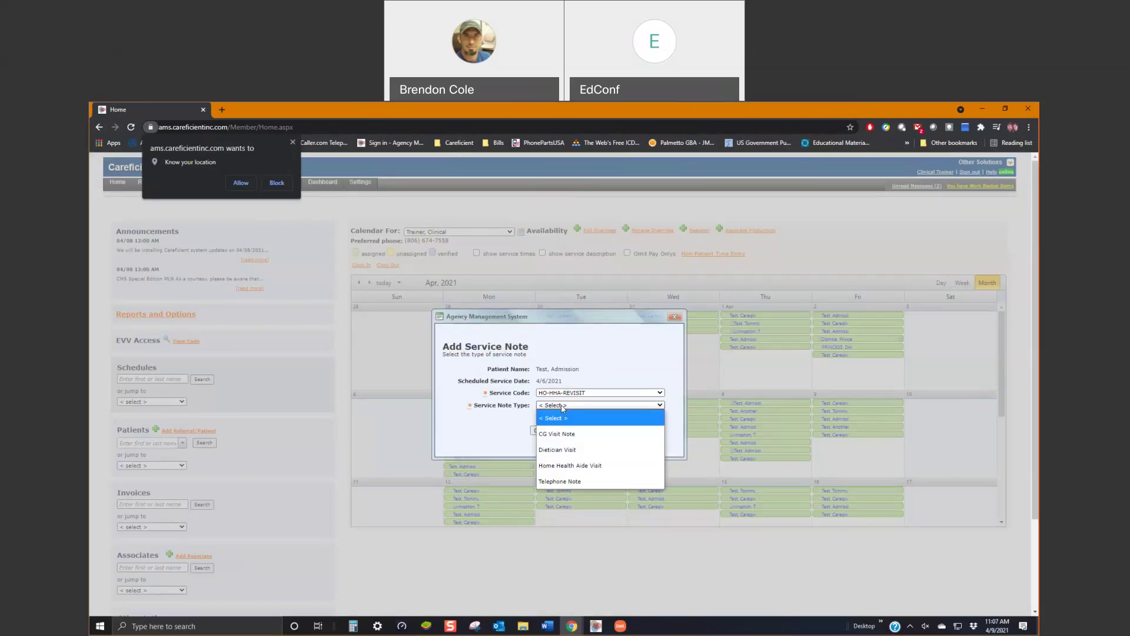
pyautogui.click(567, 467)
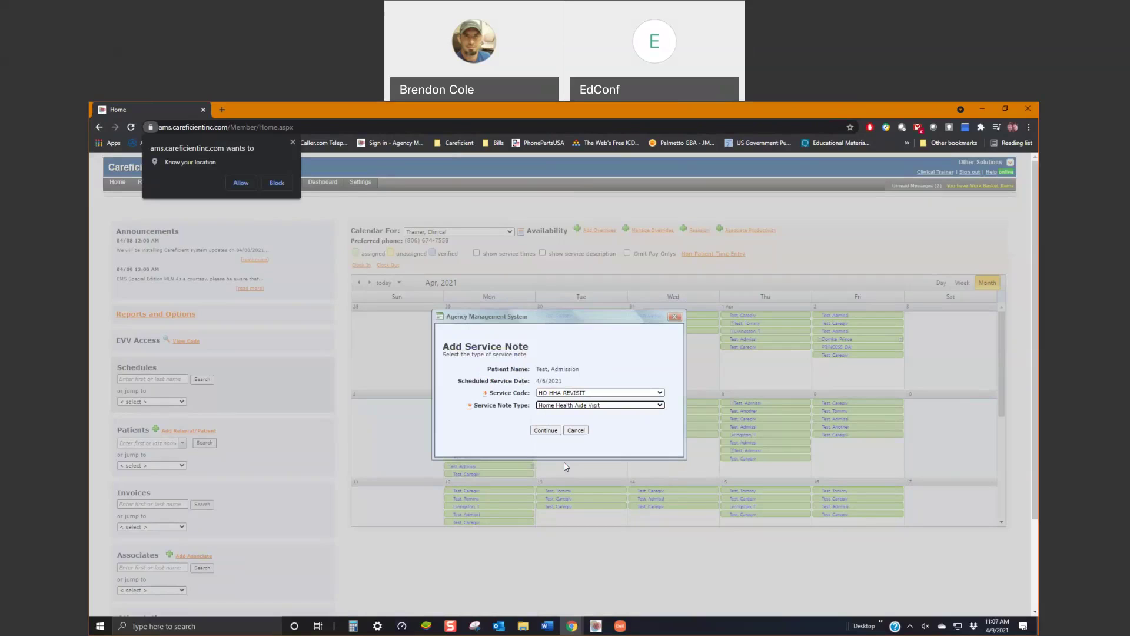
pyautogui.click(545, 431)
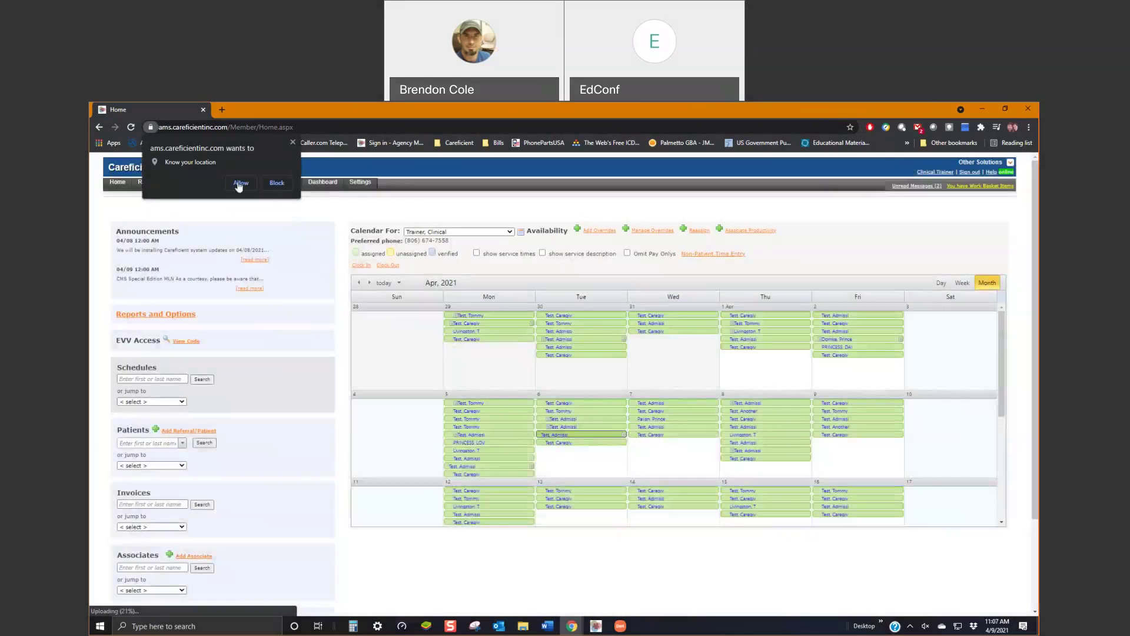
pyautogui.click(240, 183)
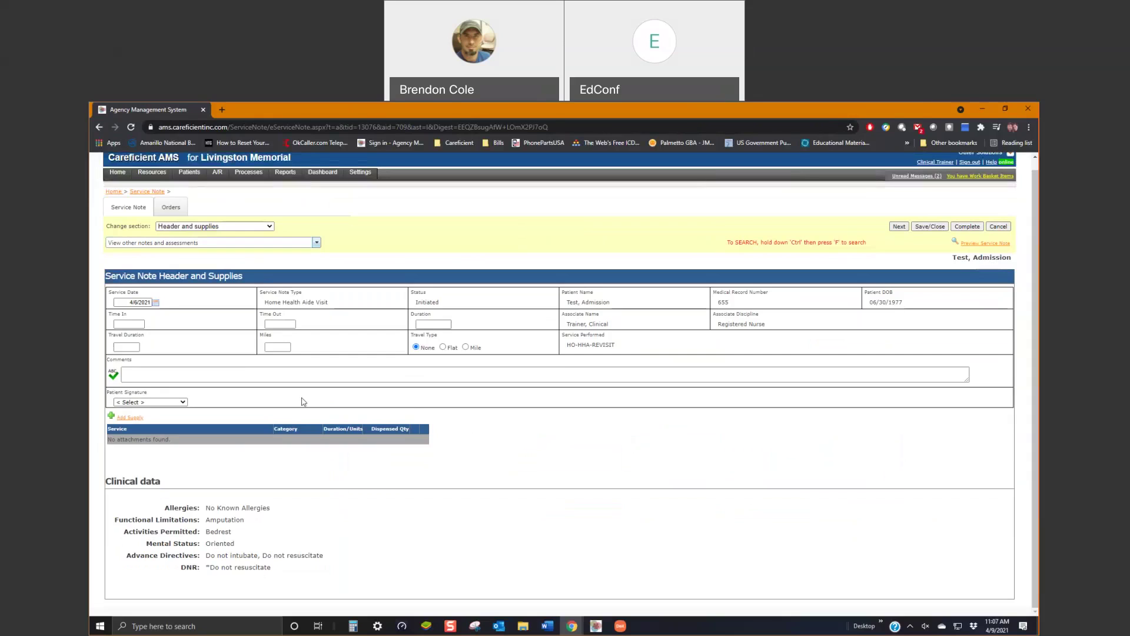
# - Set the service note's Time In to 8:00 AM and review the patient's clinical data, from allergies through DNR
pyautogui.click(136, 324)
pyautogui.write('8:00 AM')
pyautogui.moveTo(114, 481); pyautogui.dragTo(278, 572)
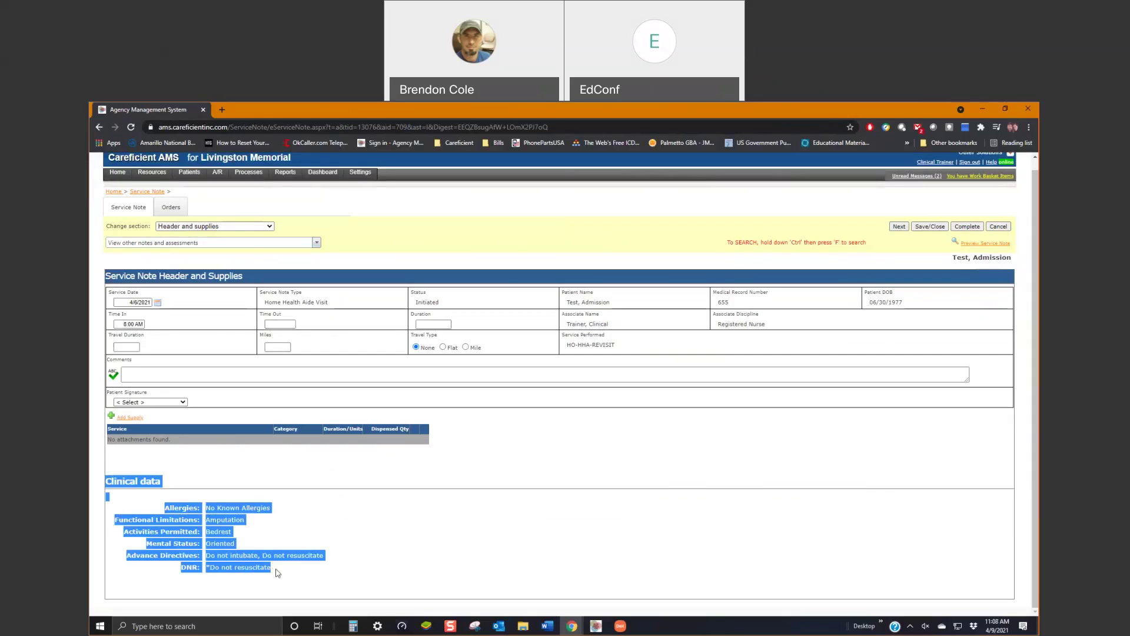
pyautogui.click(252, 529)
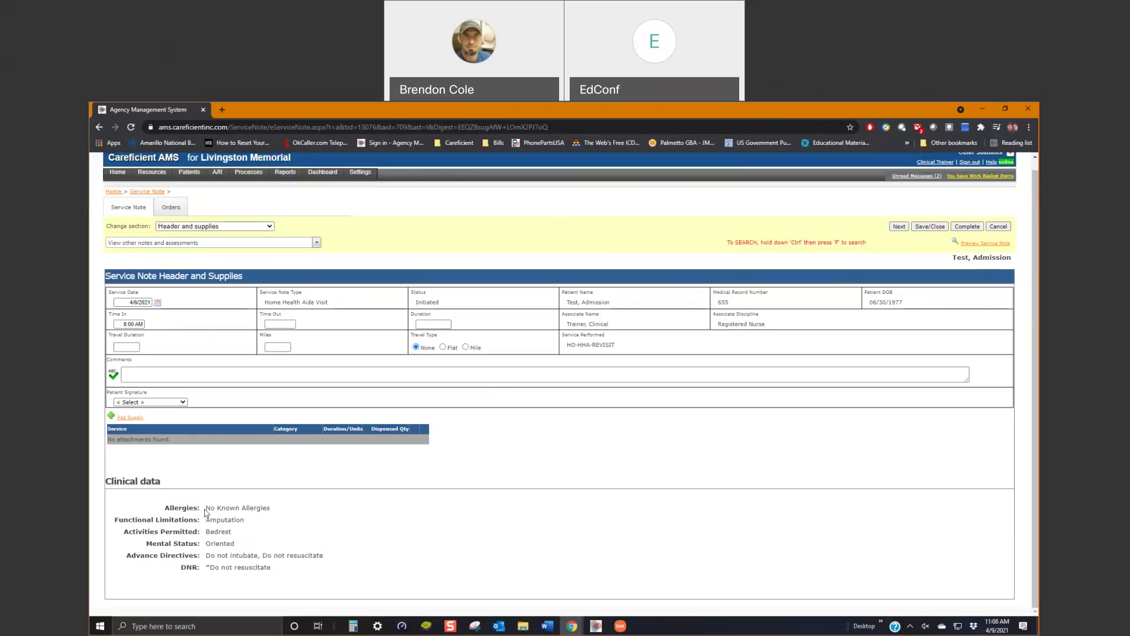
pyautogui.click(205, 511)
pyautogui.click(207, 521)
pyautogui.click(204, 536)
pyautogui.click(197, 554)
pyautogui.click(195, 565)
# - In the Task Actions section, mark Assist with dressing, Assist with Shaving and Brush/Style Hair as Completed
pyautogui.click(898, 227)
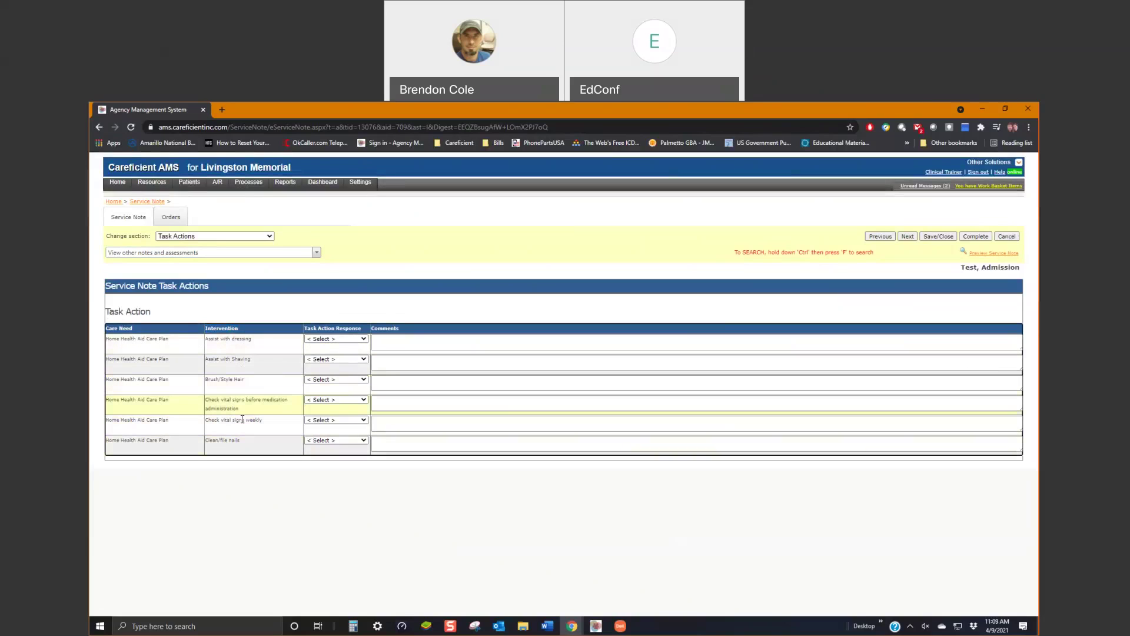
pyautogui.click(333, 340)
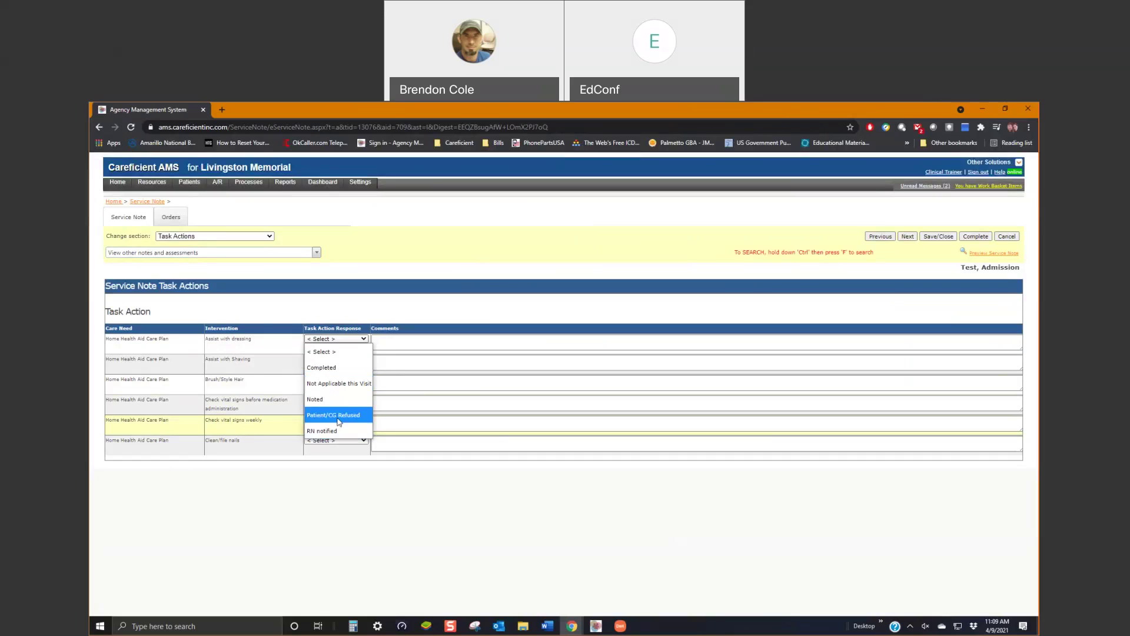
pyautogui.click(332, 367)
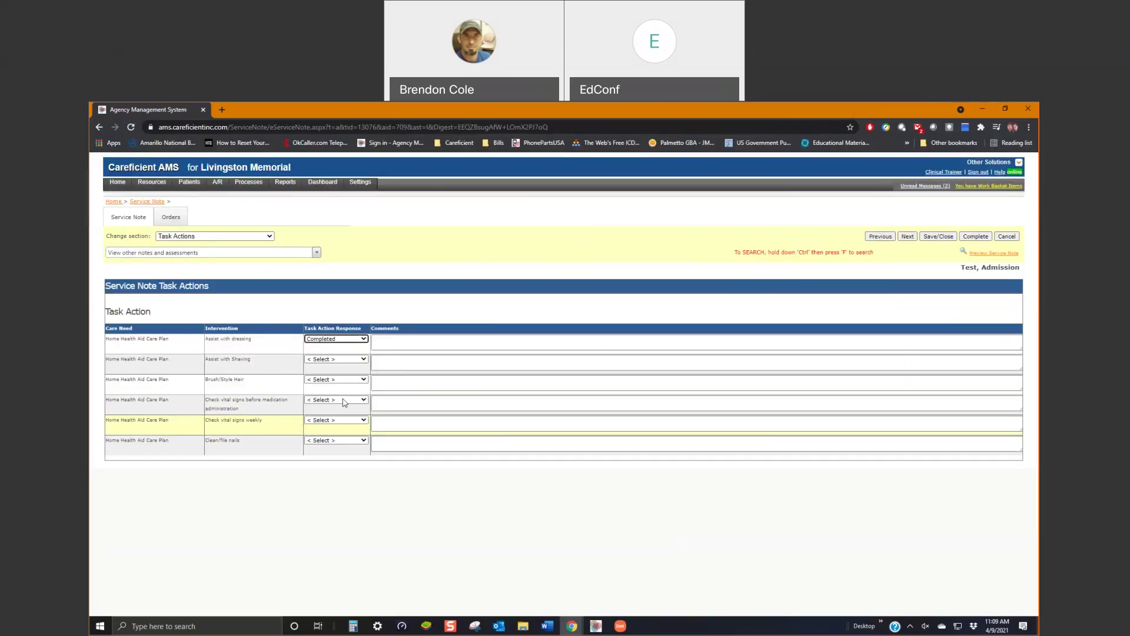
pyautogui.click(316, 362)
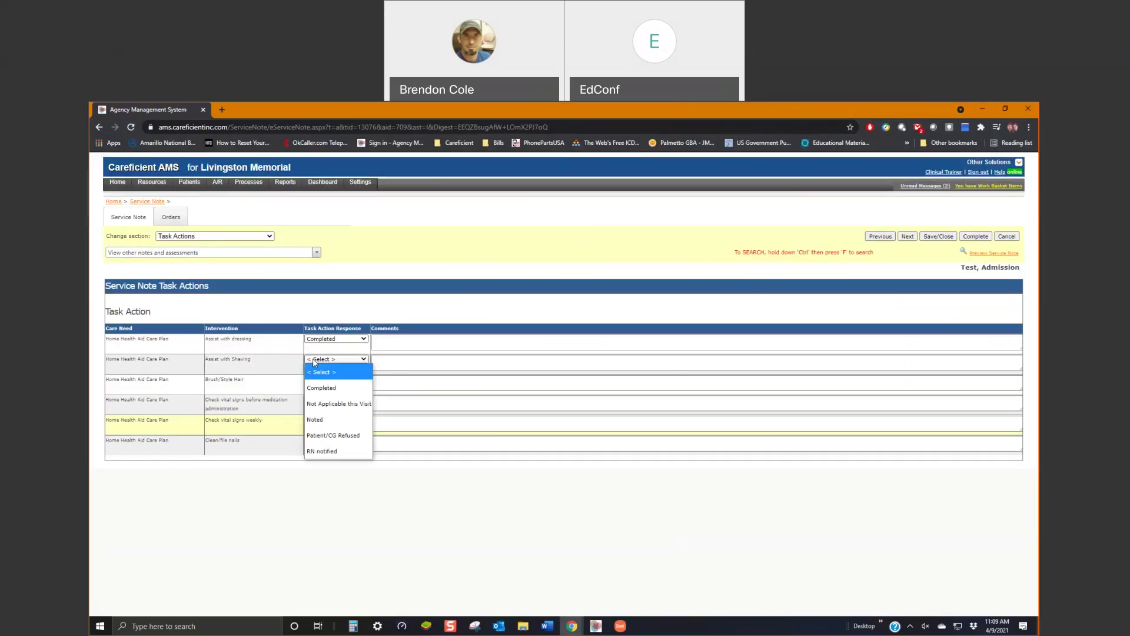
pyautogui.click(349, 385)
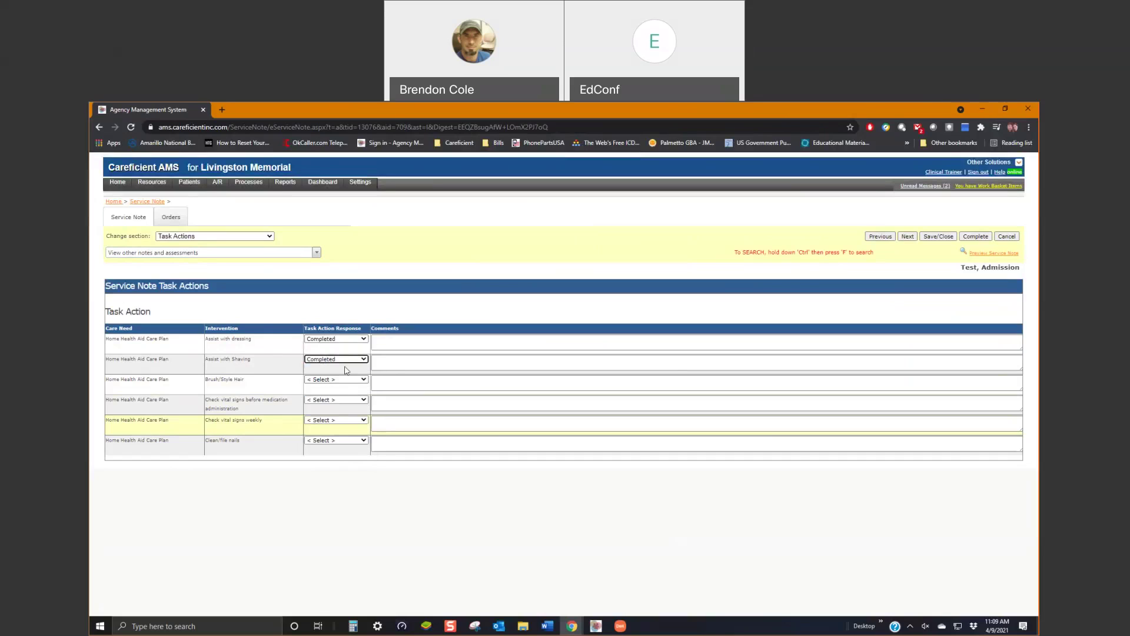
pyautogui.click(390, 342)
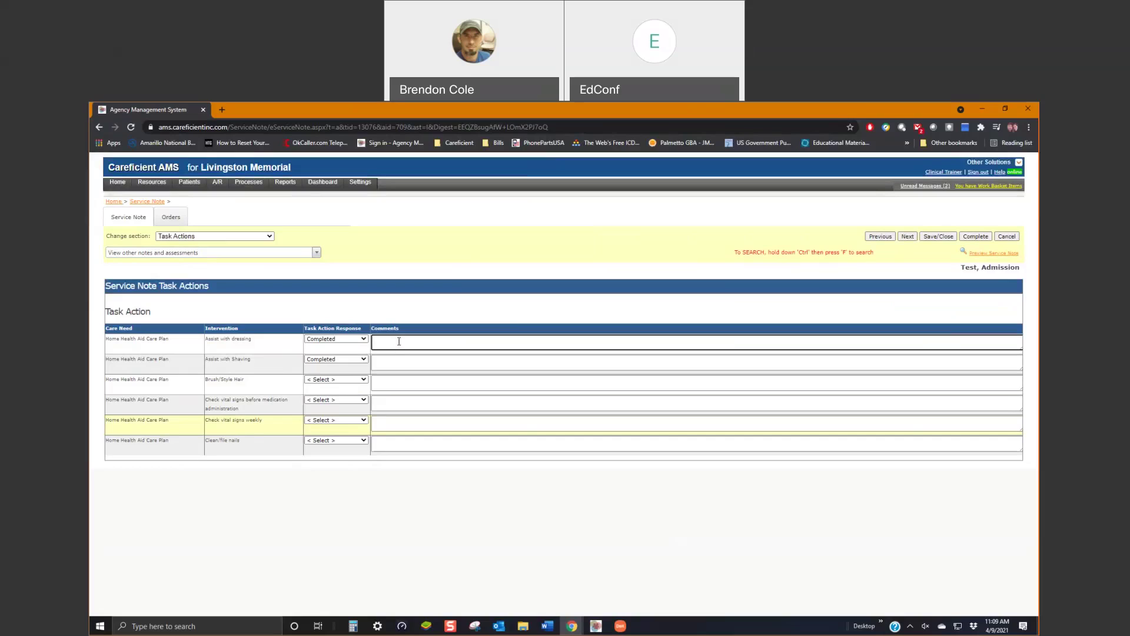
pyautogui.click(344, 379)
pyautogui.click(344, 408)
# - Mark both vital signs checks and Clean/file nails as Not Applicable this Visit
pyautogui.click(348, 400)
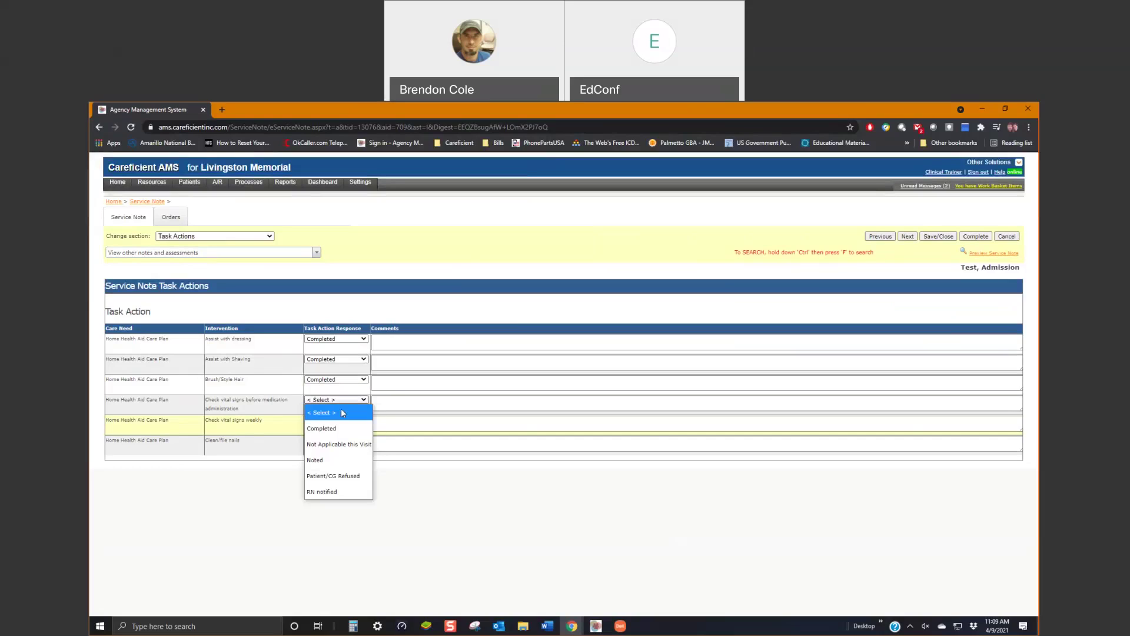
pyautogui.click(340, 446)
pyautogui.click(343, 420)
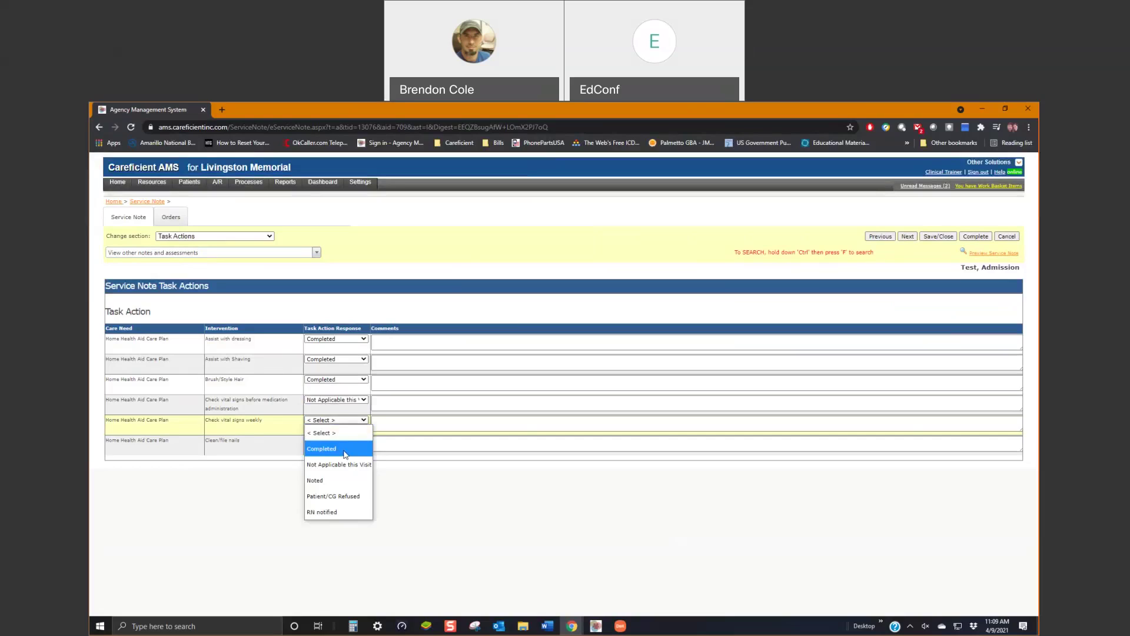
pyautogui.click(345, 464)
pyautogui.click(348, 440)
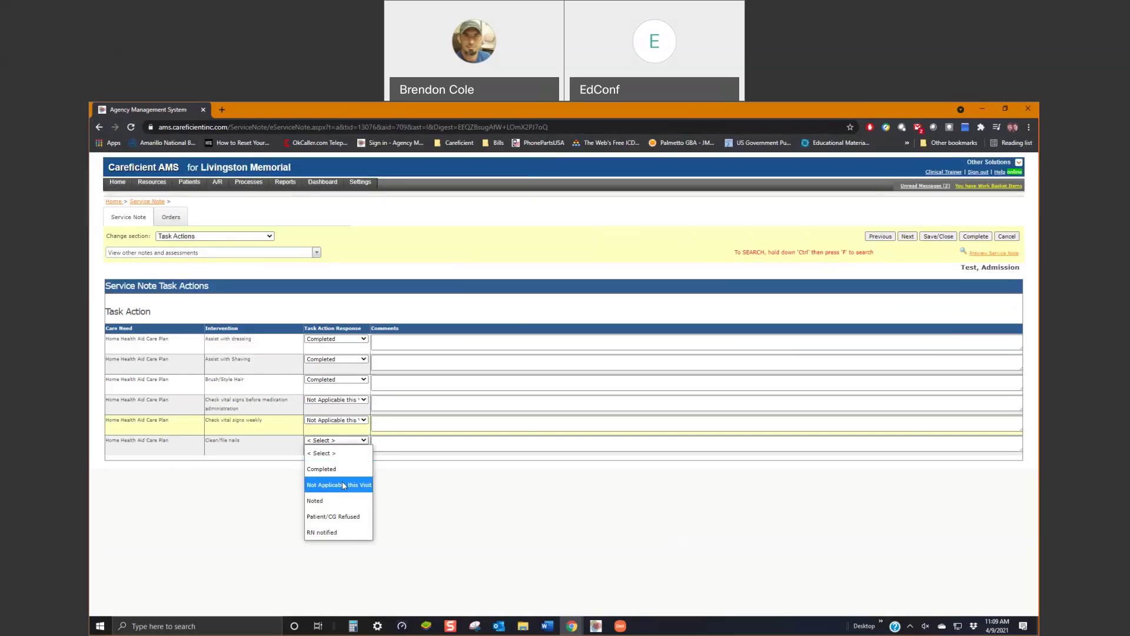
pyautogui.click(353, 483)
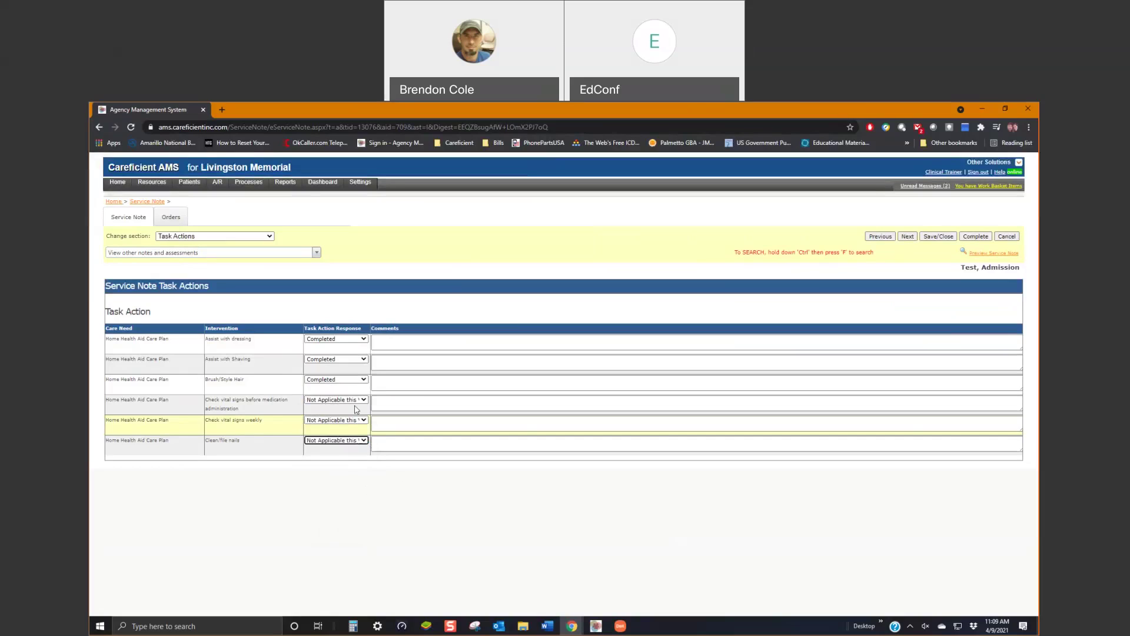
pyautogui.click(389, 404)
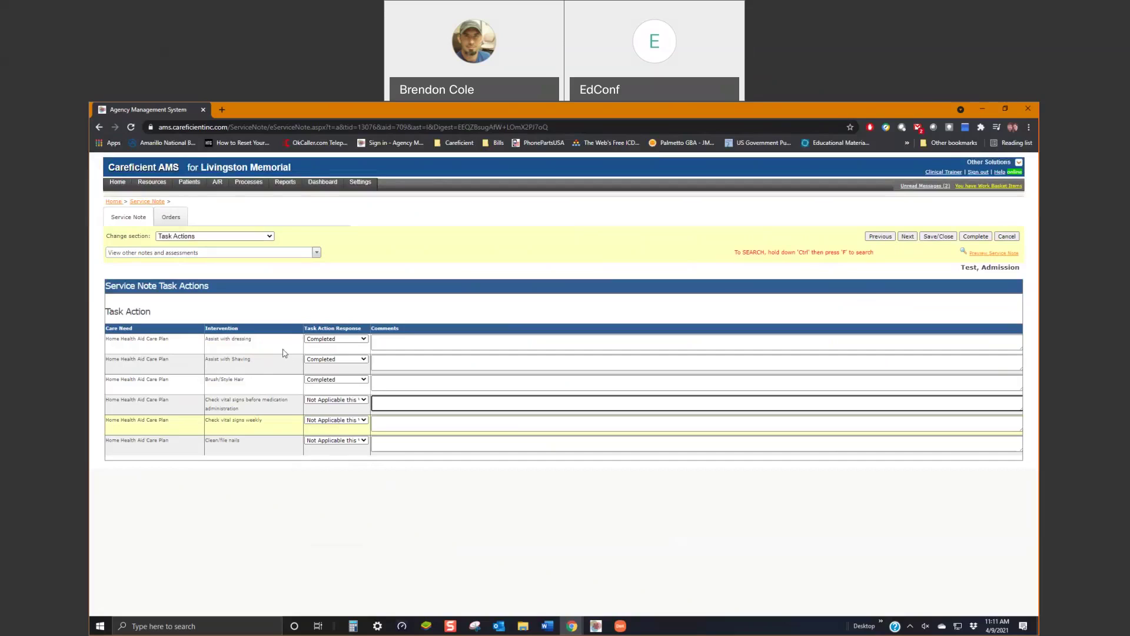
# - In the Patient Identifier section, set the type of visit to Billable and try to proceed without any Pick 2 identifiers
pyautogui.click(907, 237)
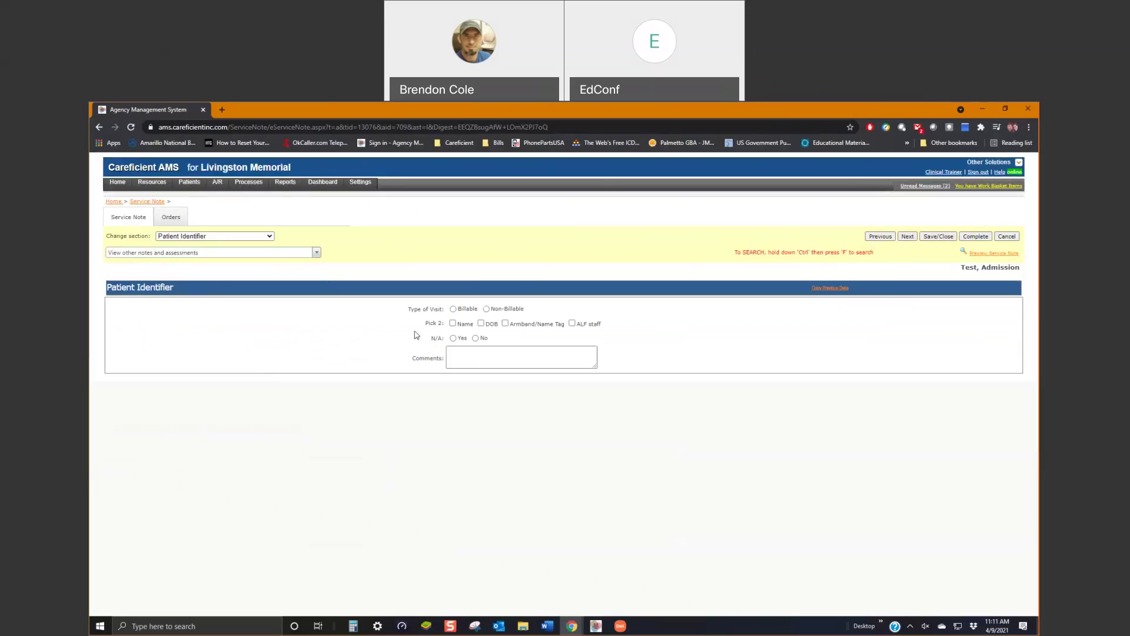
pyautogui.click(453, 309)
pyautogui.click(453, 323)
pyautogui.click(481, 324)
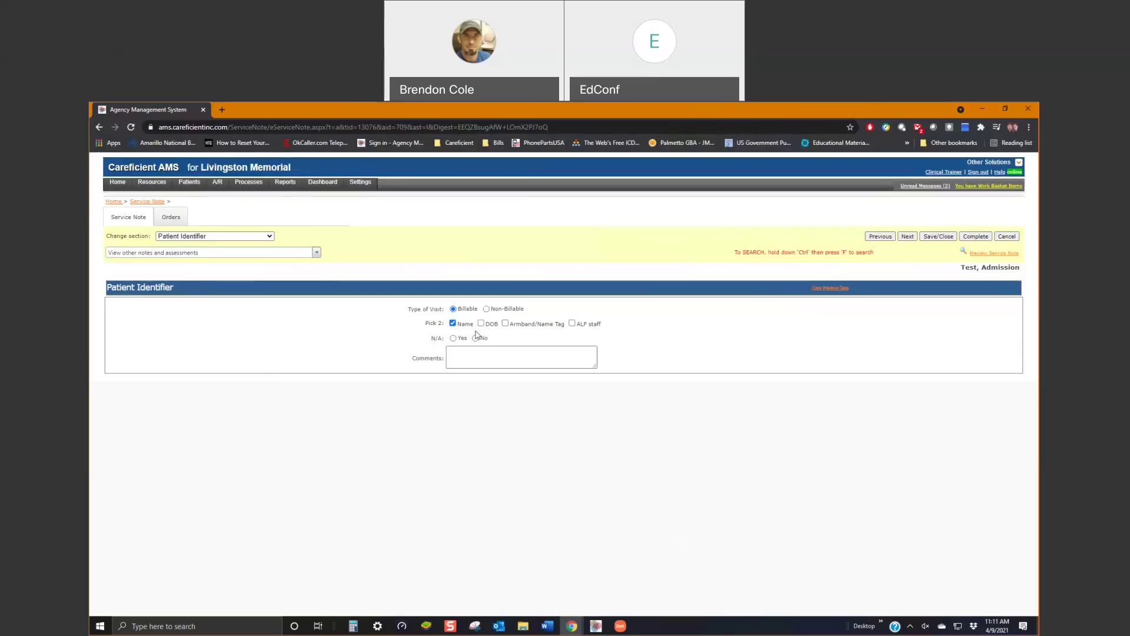
pyautogui.click(453, 324)
pyautogui.click(481, 323)
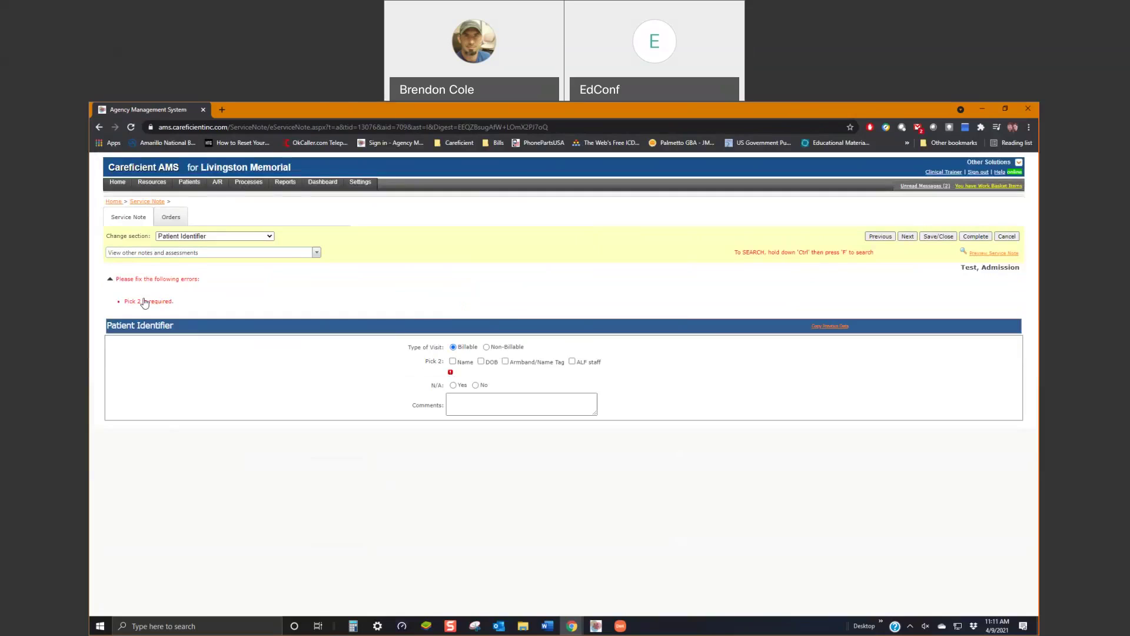
# - Check the note's section list and pick Name and DOB as the two patient identifiers
pyautogui.click(259, 238)
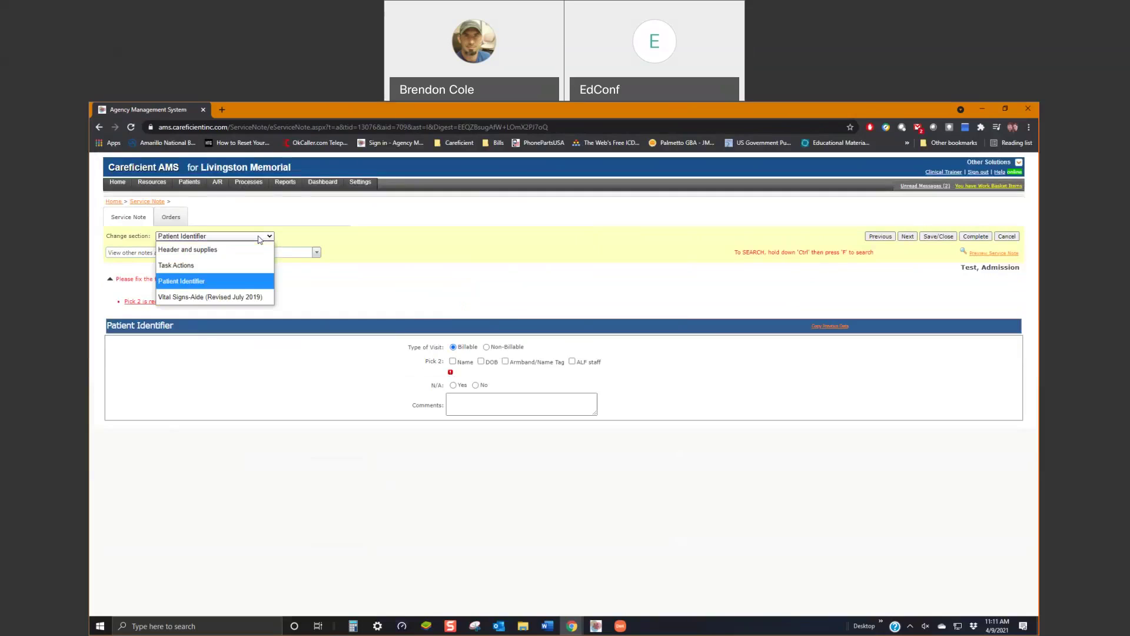
pyautogui.click(452, 361)
pyautogui.click(451, 361)
pyautogui.click(480, 362)
# - Enter a temperature of 94 in the Vital Signs-Aide section and read the alert on that field
pyautogui.click(907, 236)
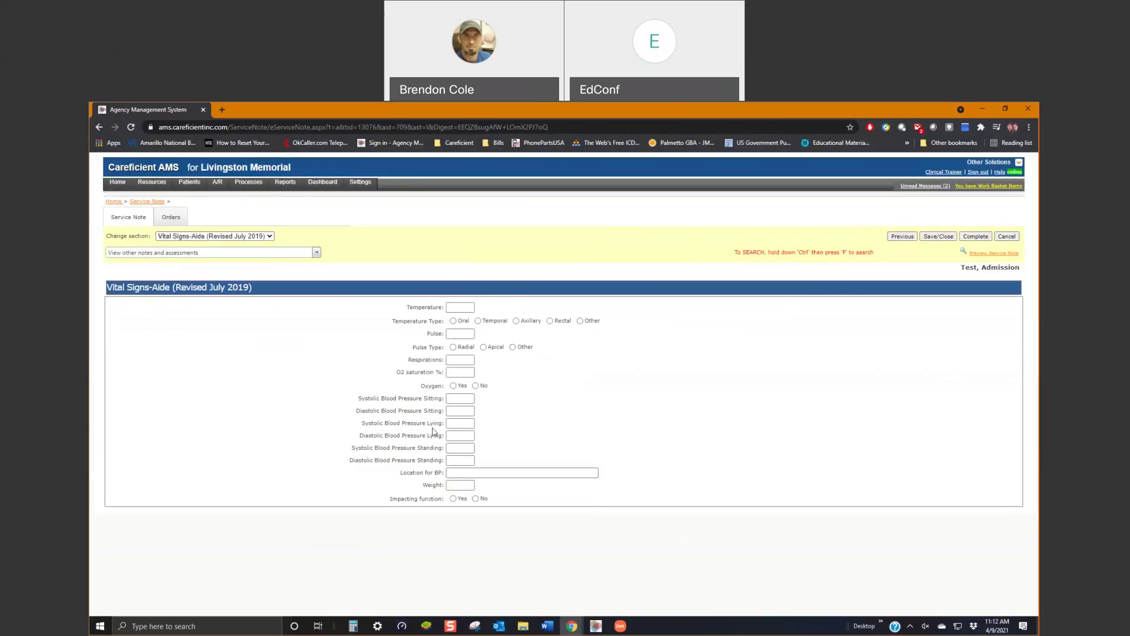
pyautogui.click(460, 307)
pyautogui.write('94')
pyautogui.click(522, 306)
pyautogui.moveTo(479, 311)
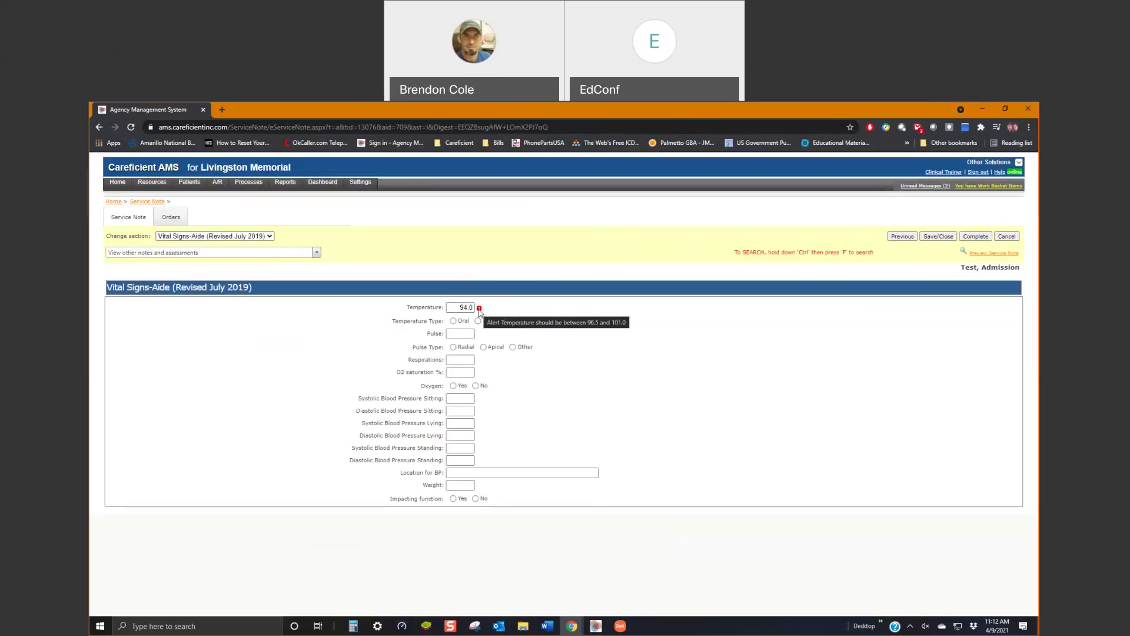
pyautogui.click(479, 312)
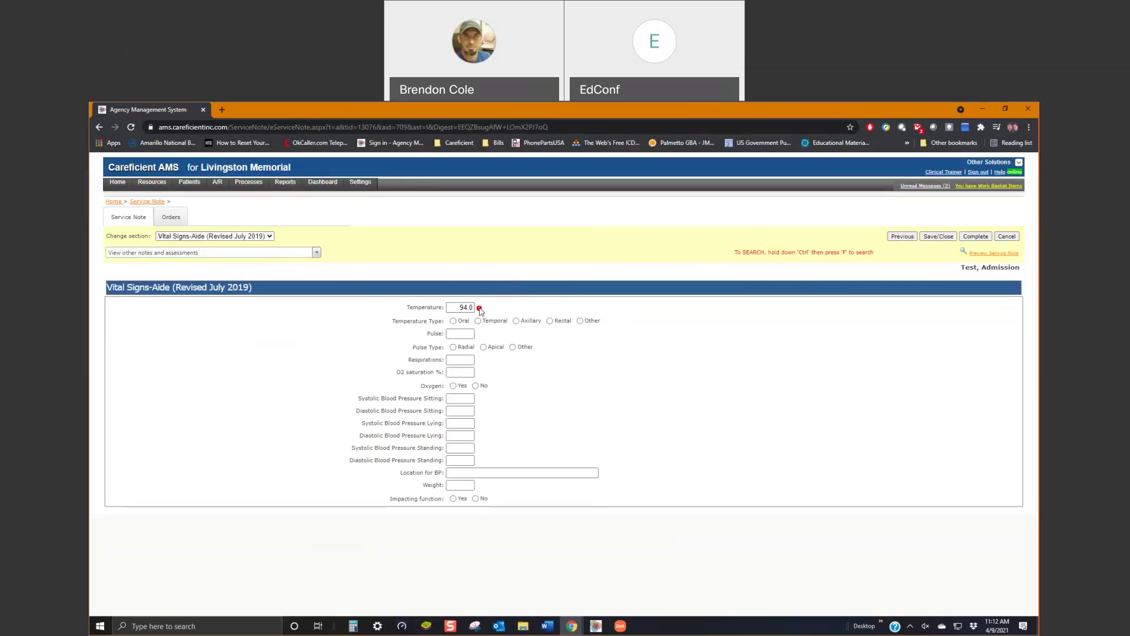
pyautogui.moveTo(479, 311)
# - Check the note's section list and read through the approved 04/06/2021 PT Routine Visit from the other notes and assessments
pyautogui.click(270, 237)
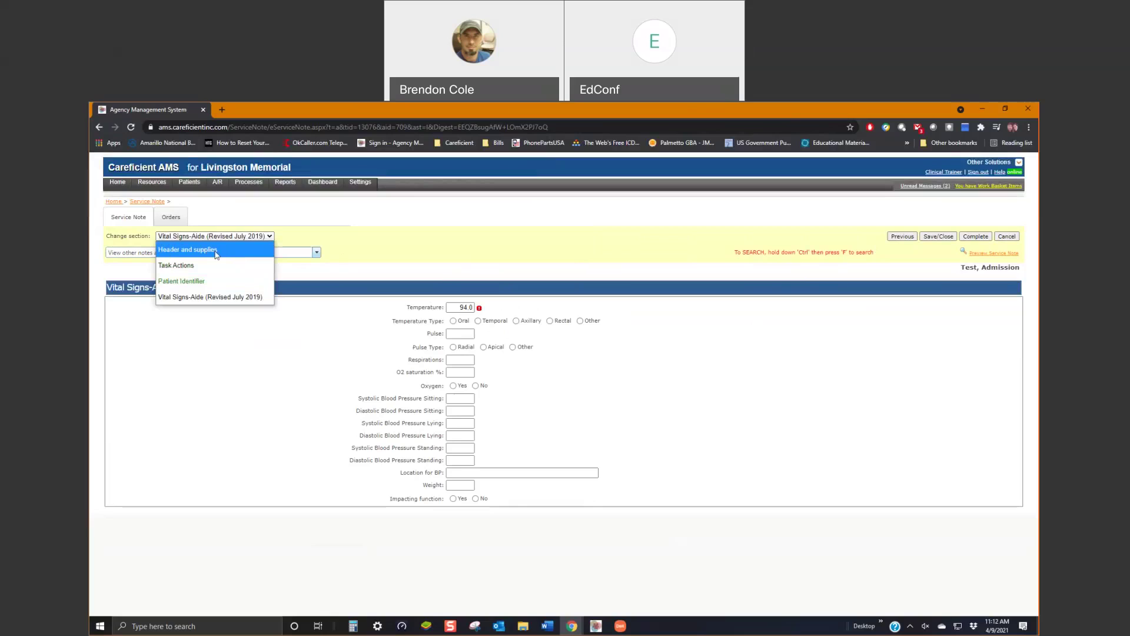
pyautogui.click(316, 238)
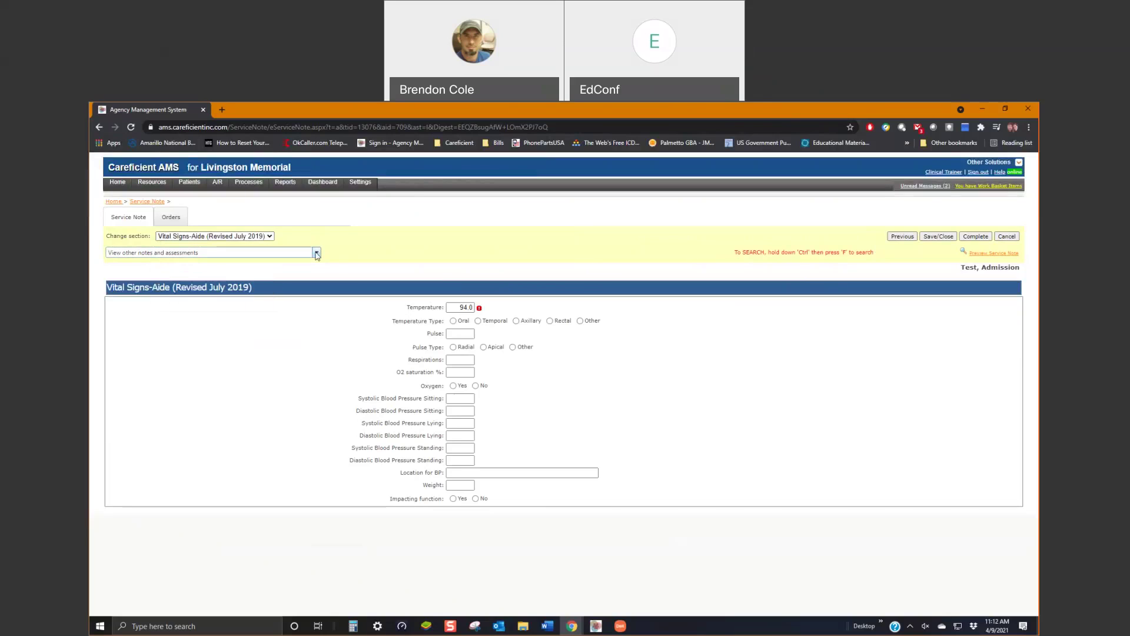
pyautogui.click(316, 253)
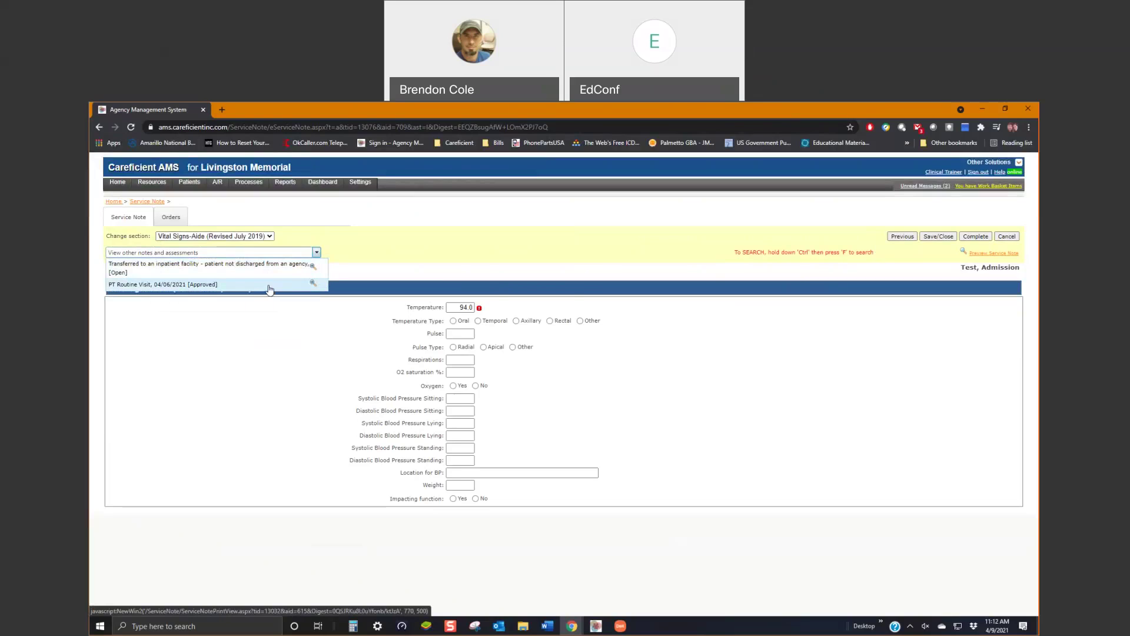
pyautogui.click(259, 287)
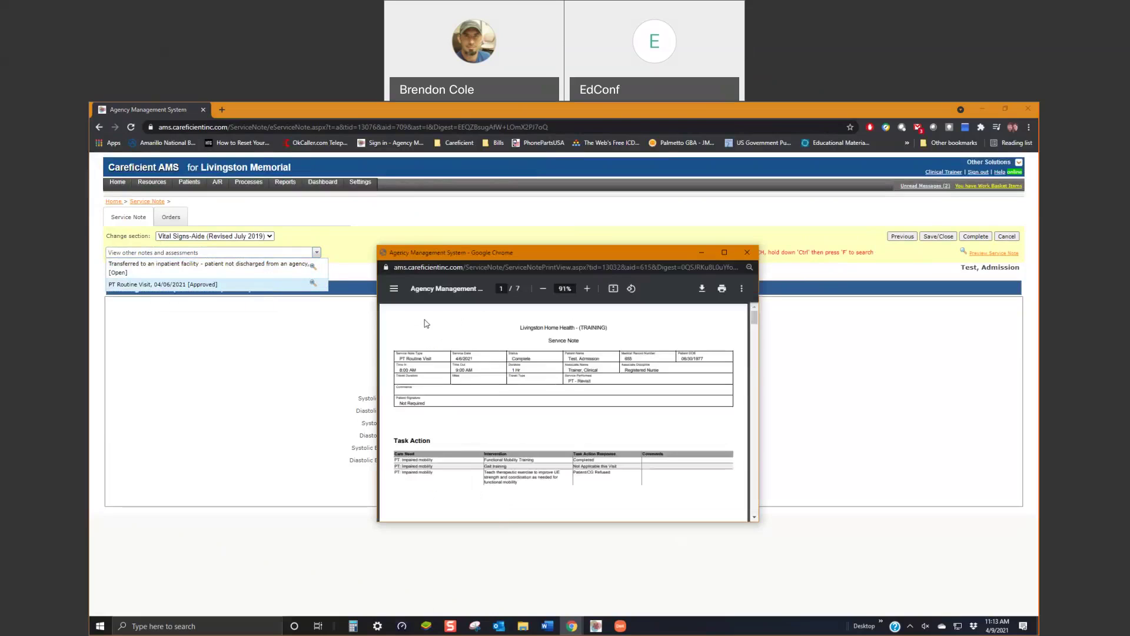
pyautogui.scroll(-2, 520, 361)
pyautogui.scroll(-8, 521, 361)
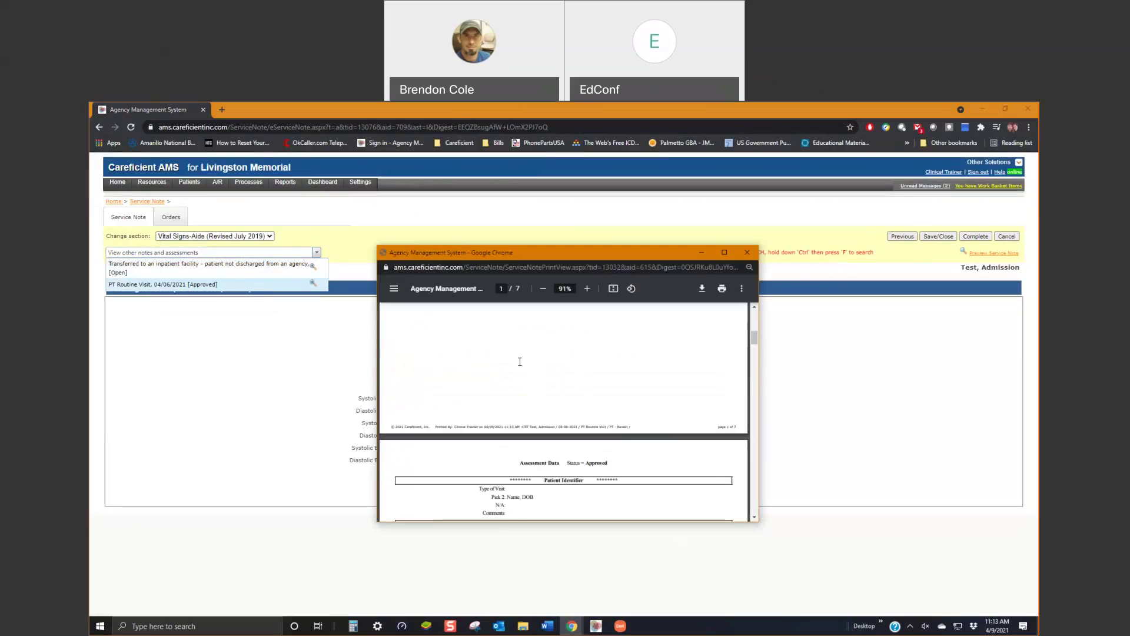
pyautogui.scroll(-8, 521, 361)
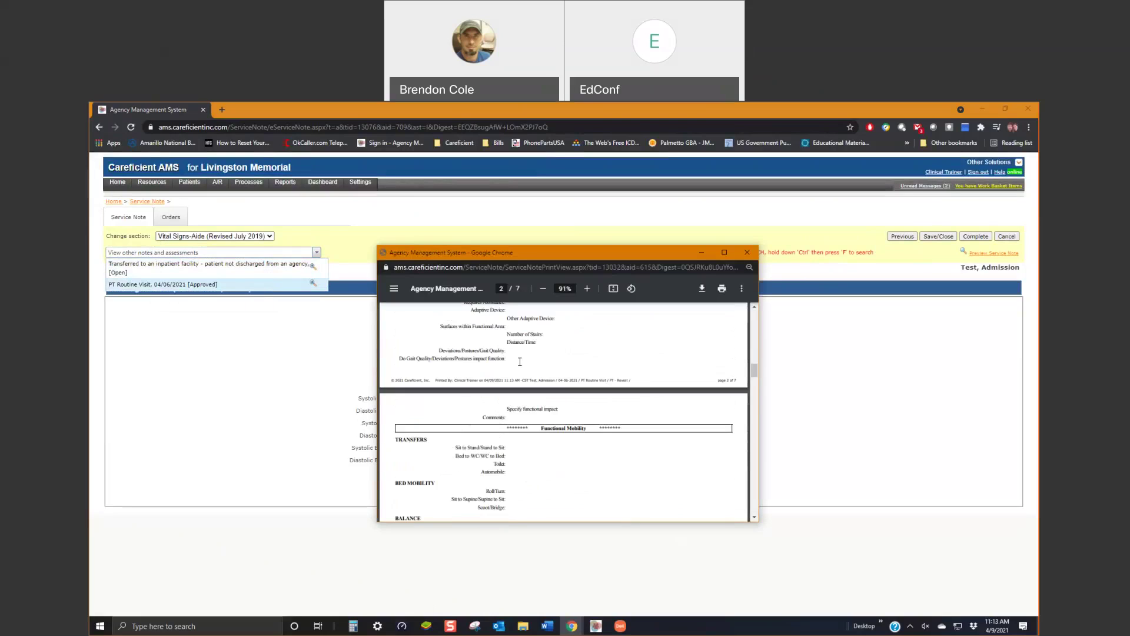
pyautogui.scroll(-10, 520, 361)
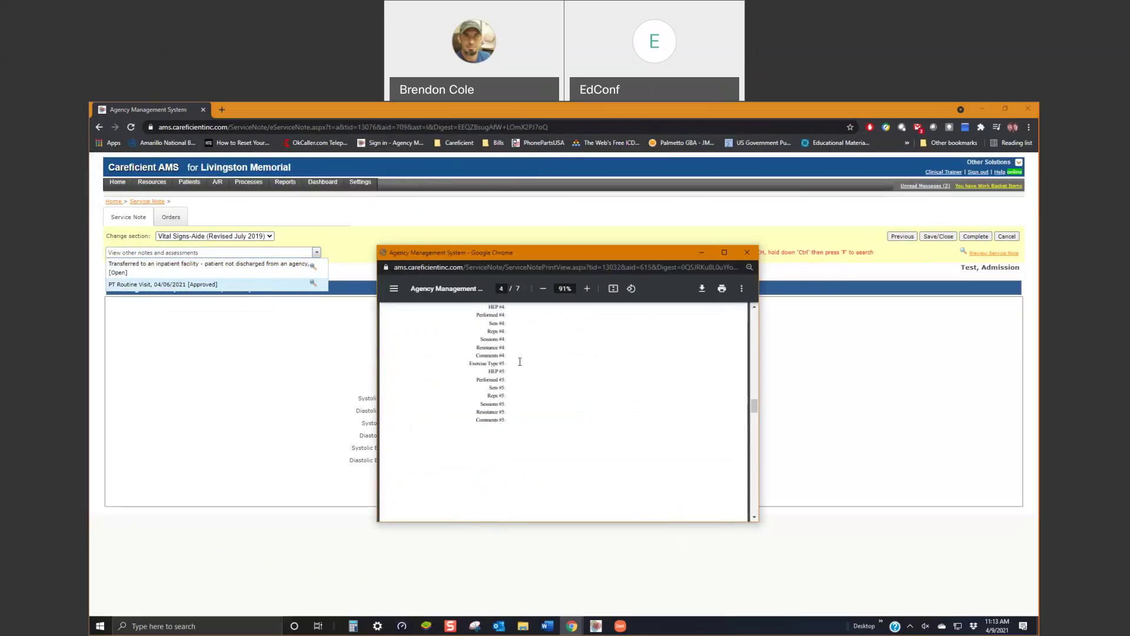
# - Read the remaining part of the PT Routine Visit printout through the skin assessment and close it
pyautogui.scroll(-5, 520, 361)
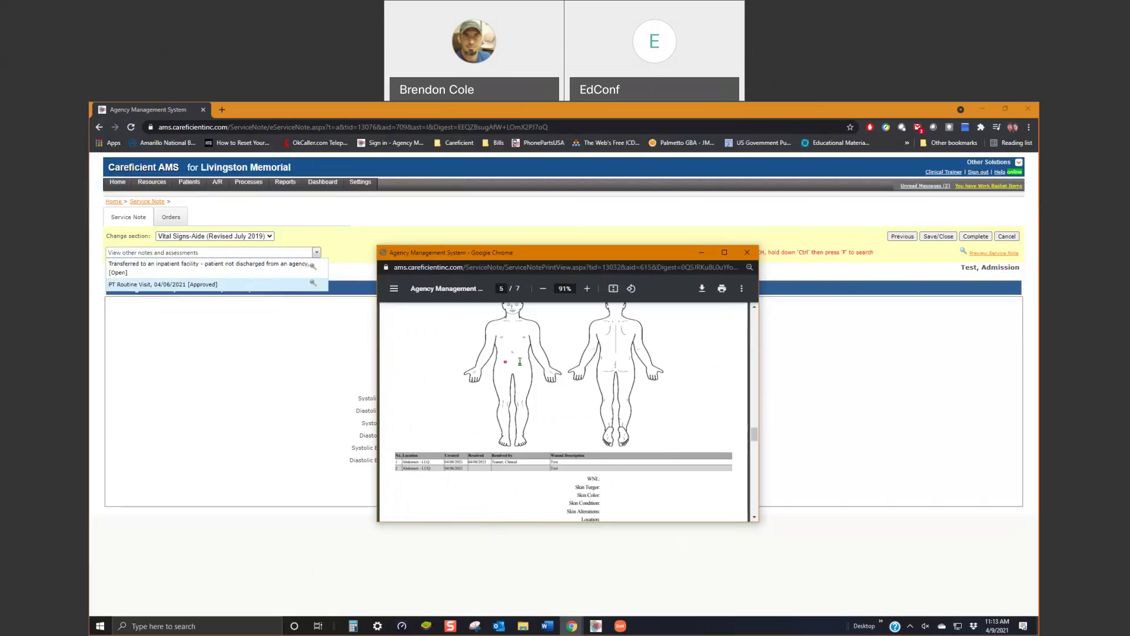
pyautogui.click(746, 253)
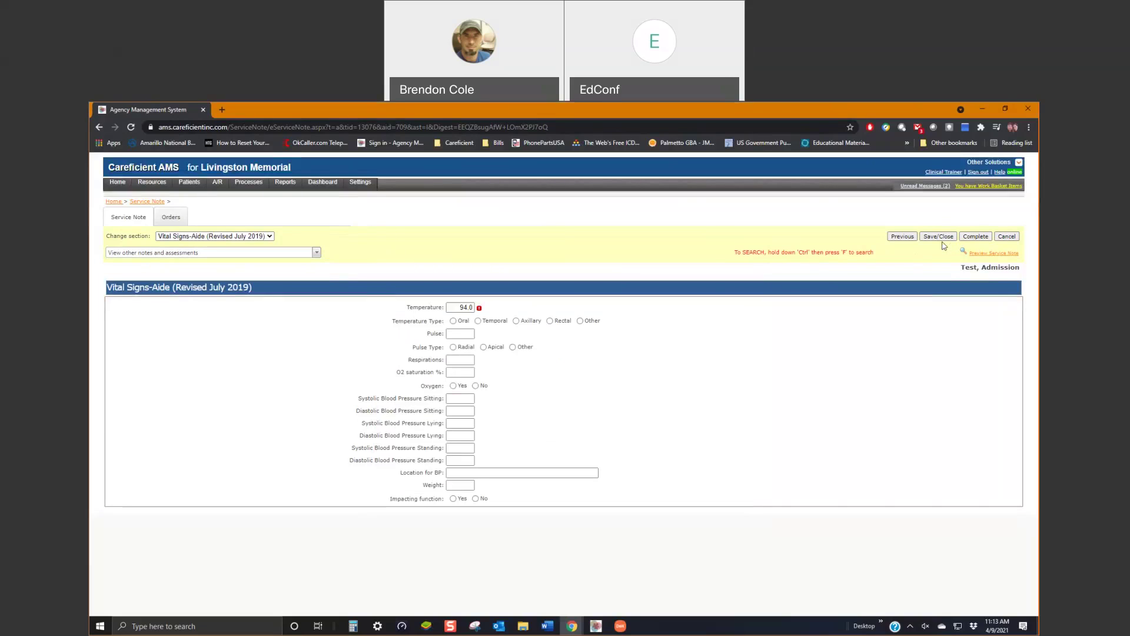
# - Preview the current Home Health Aide Visit service note, read through both pages and close the preview
pyautogui.click(982, 254)
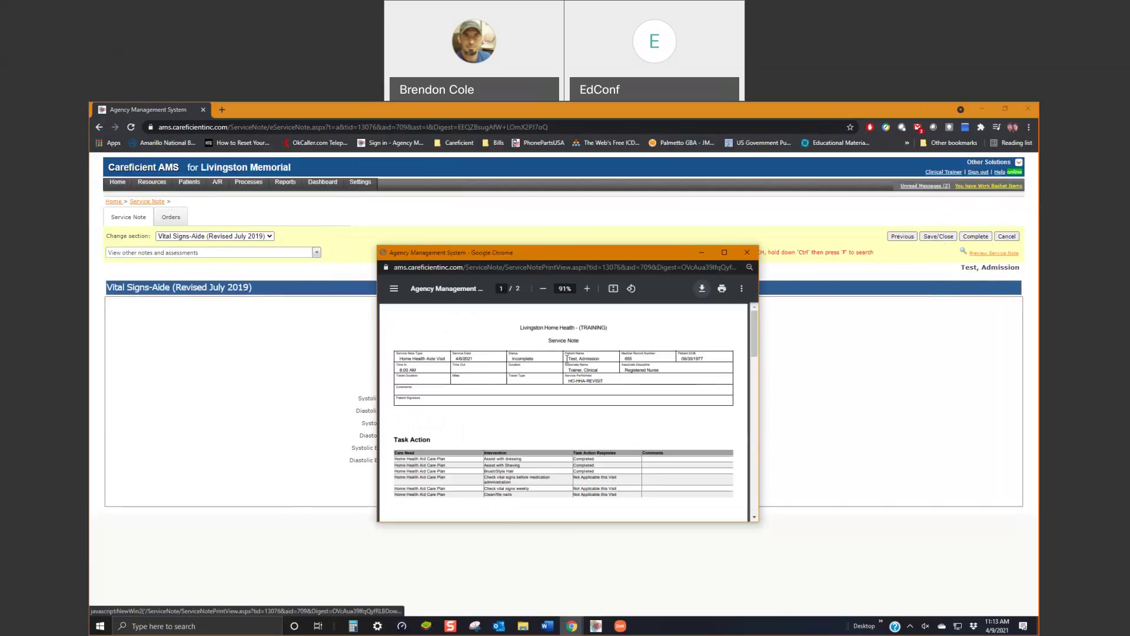
pyautogui.scroll(-6, 567, 359)
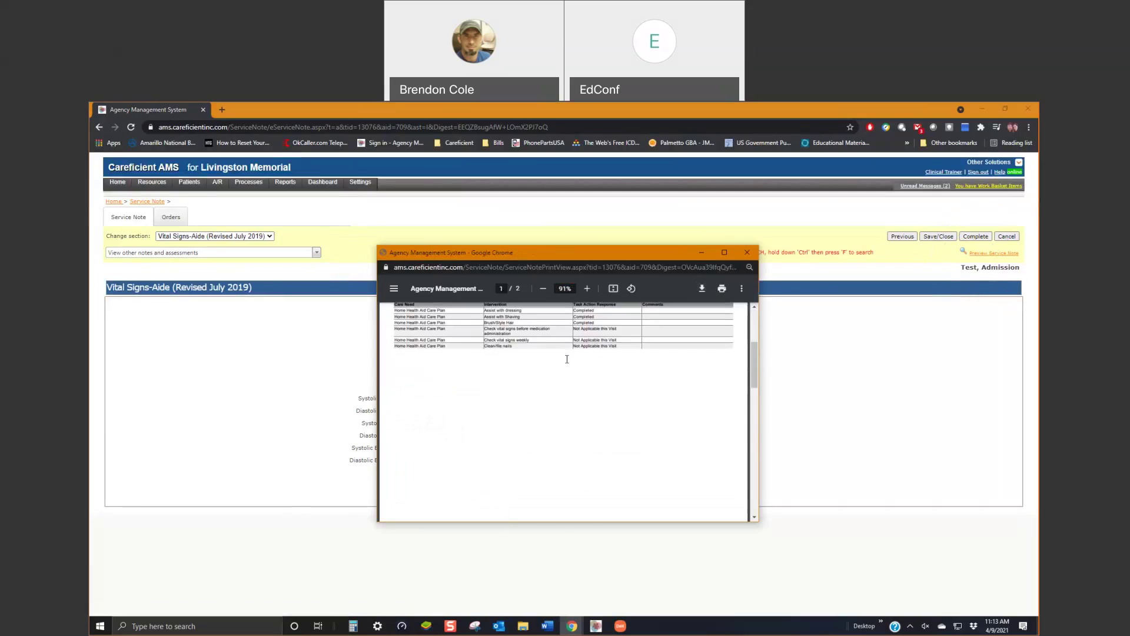
pyautogui.scroll(-8, 567, 359)
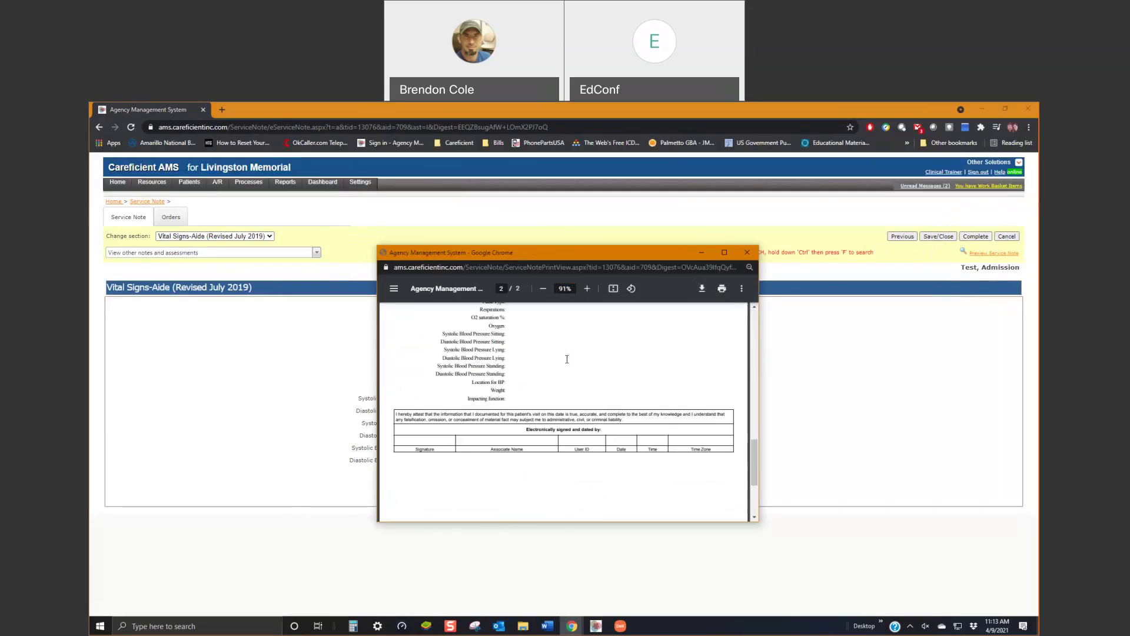
pyautogui.scroll(10, 567, 358)
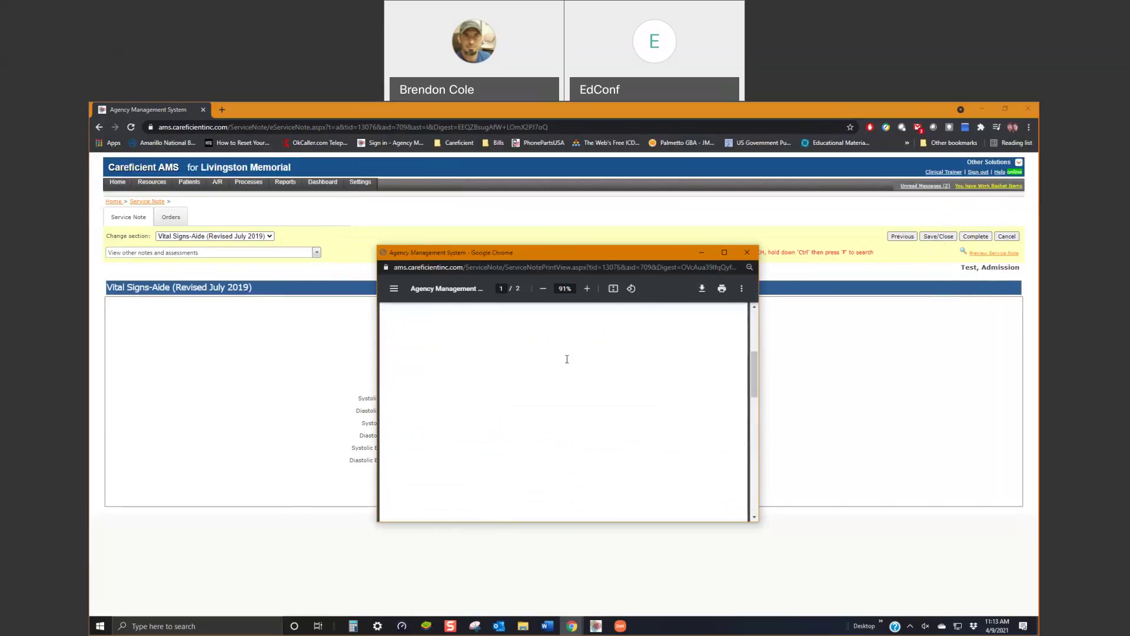
pyautogui.scroll(2, 567, 358)
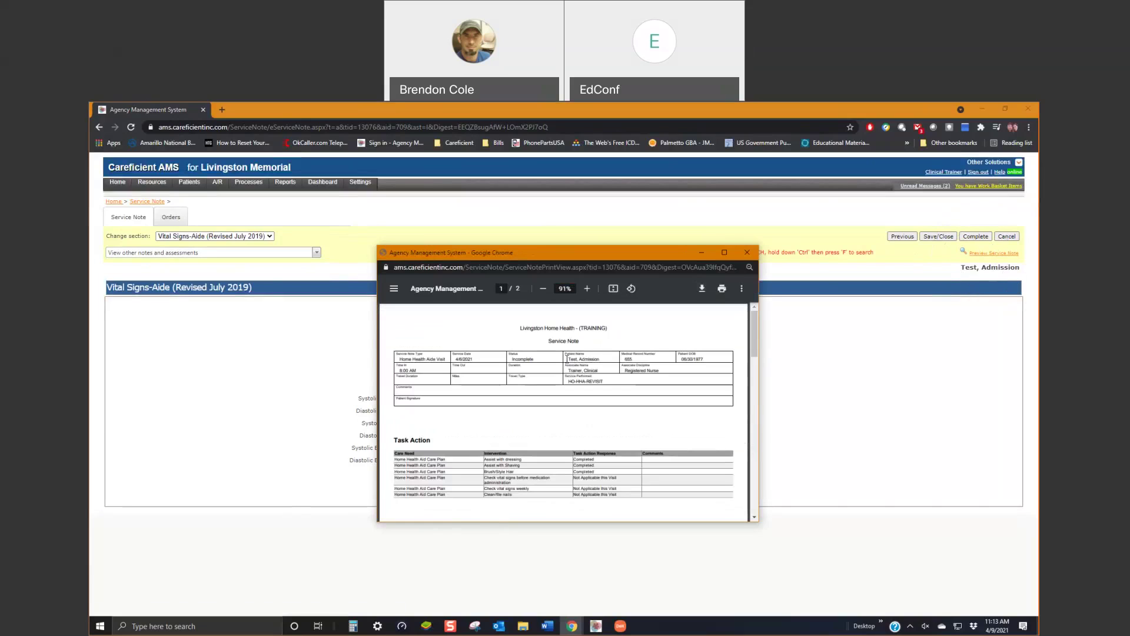
pyautogui.click(747, 252)
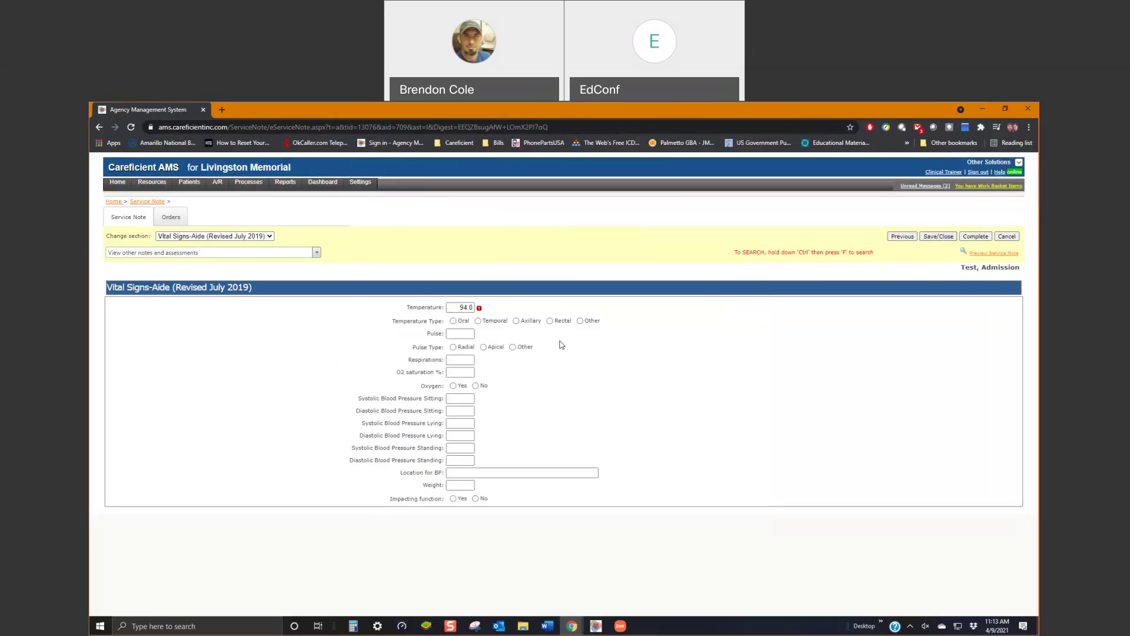
# - In the Header and supplies section, set the visit's time out to 9:00 AM
pyautogui.click(269, 238)
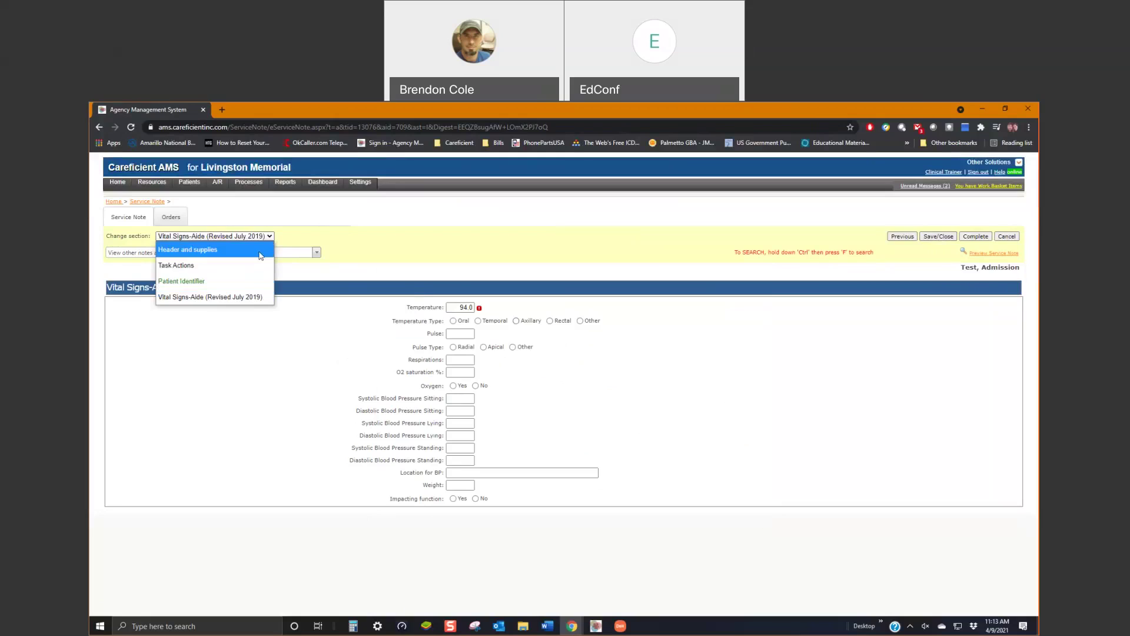
pyautogui.click(260, 249)
pyautogui.click(281, 333)
pyautogui.write('9:00 AM')
pyautogui.press('Tab')
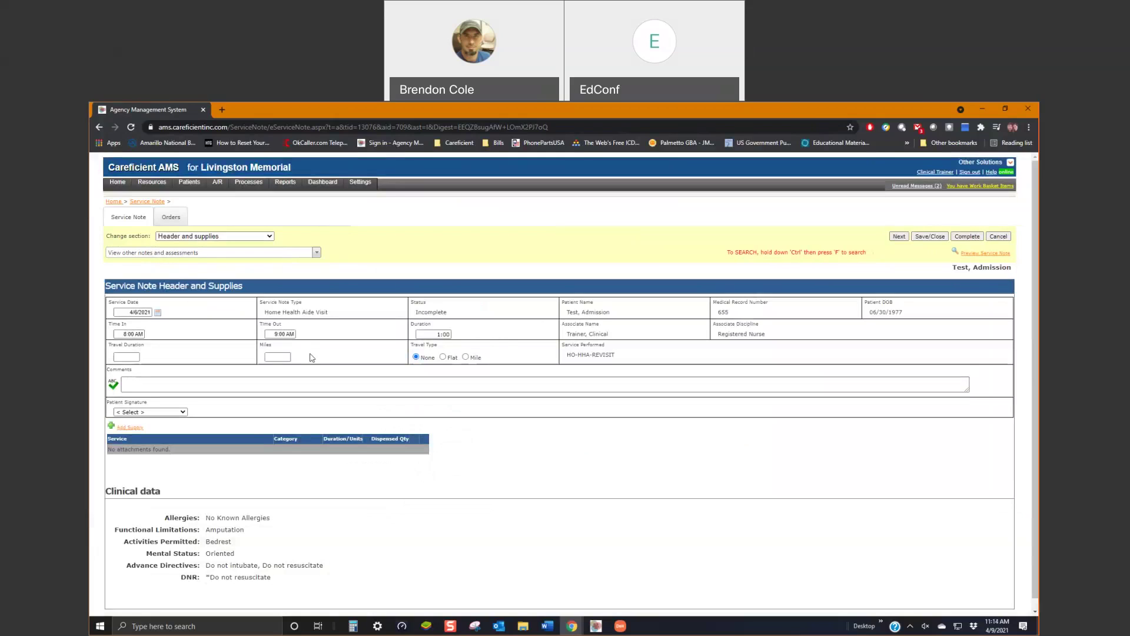
# - Set the patient signature to Electronic, handwrite "Test" as the signature and accept it
pyautogui.click(164, 413)
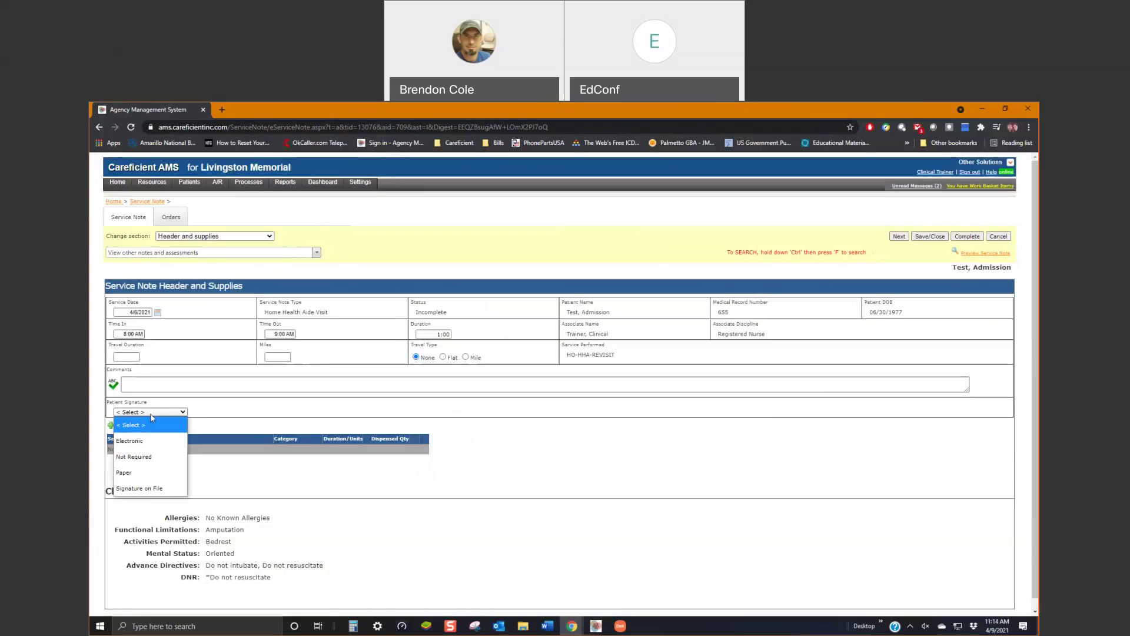
pyautogui.click(140, 440)
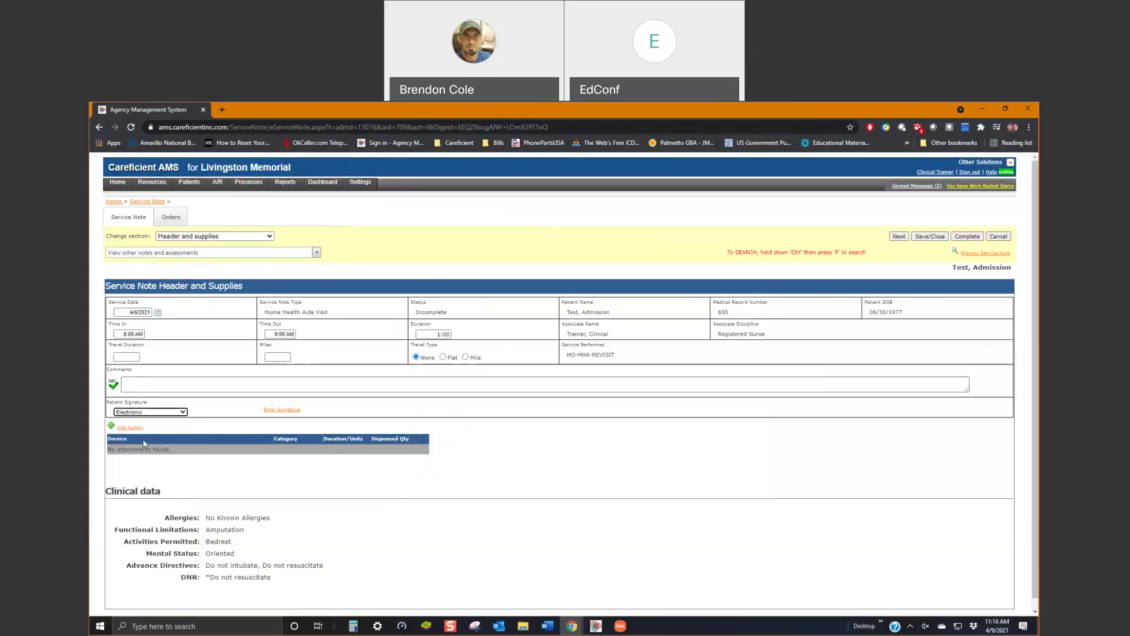
pyautogui.click(283, 415)
pyautogui.moveTo(478, 355)
pyautogui.mouseDown()
pyautogui.moveTo(472, 400)
pyautogui.moveTo(510, 352)
pyautogui.moveTo(526, 387)
pyautogui.moveTo(548, 385)
pyautogui.mouseUp()
pyautogui.moveTo(588, 358)
pyautogui.mouseDown()
pyautogui.moveTo(572, 385)
pyautogui.moveTo(620, 366)
pyautogui.mouseUp()
pyautogui.moveTo(605, 371); pyautogui.dragTo(636, 352)
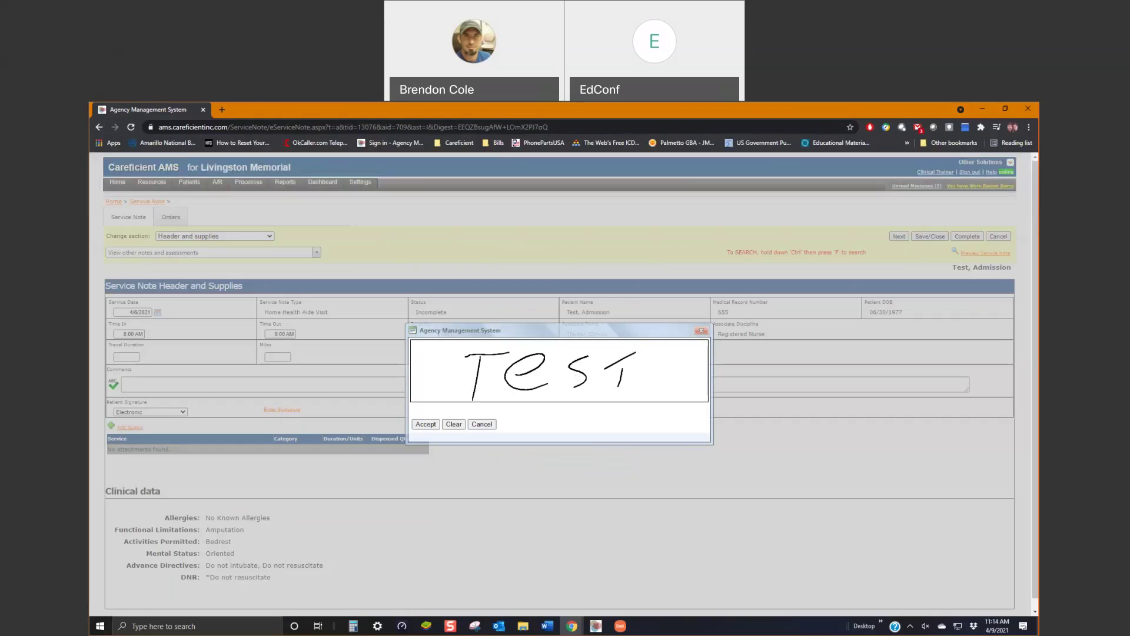
pyautogui.click(425, 423)
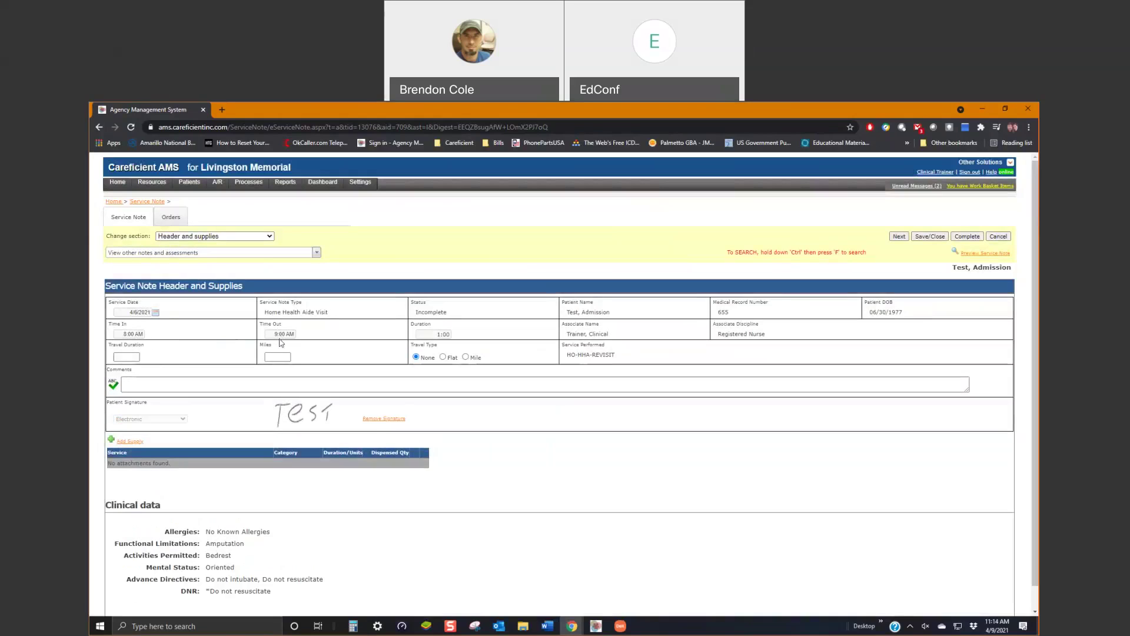
# - Remove the patient signature and set the visit's time out to 9:20 AM
pyautogui.click(379, 419)
pyautogui.click(281, 334)
pyautogui.write('2')
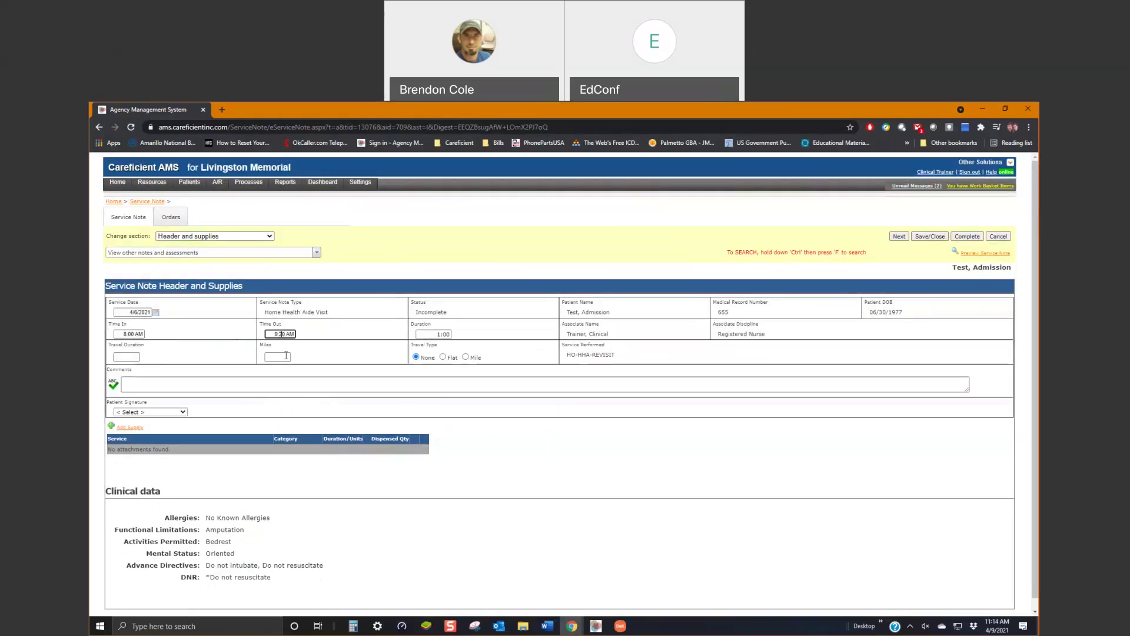
pyautogui.click(195, 415)
# - Choose Electronic as the patient signature type again, sign "Test" by hand and accept the signature
pyautogui.click(179, 412)
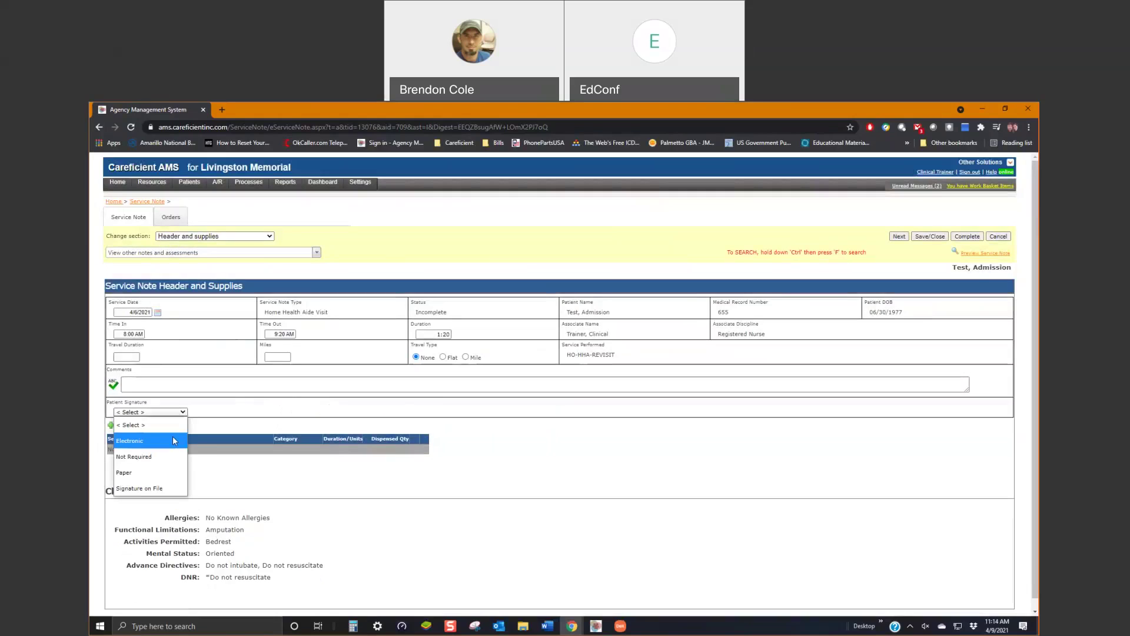
pyautogui.click(174, 440)
pyautogui.click(275, 412)
pyautogui.moveTo(492, 350)
pyautogui.mouseDown()
pyautogui.moveTo(478, 391)
pyautogui.moveTo(502, 348)
pyautogui.moveTo(590, 392)
pyautogui.moveTo(620, 392)
pyautogui.mouseUp()
pyautogui.moveTo(611, 370); pyautogui.dragTo(631, 359)
pyautogui.click(426, 424)
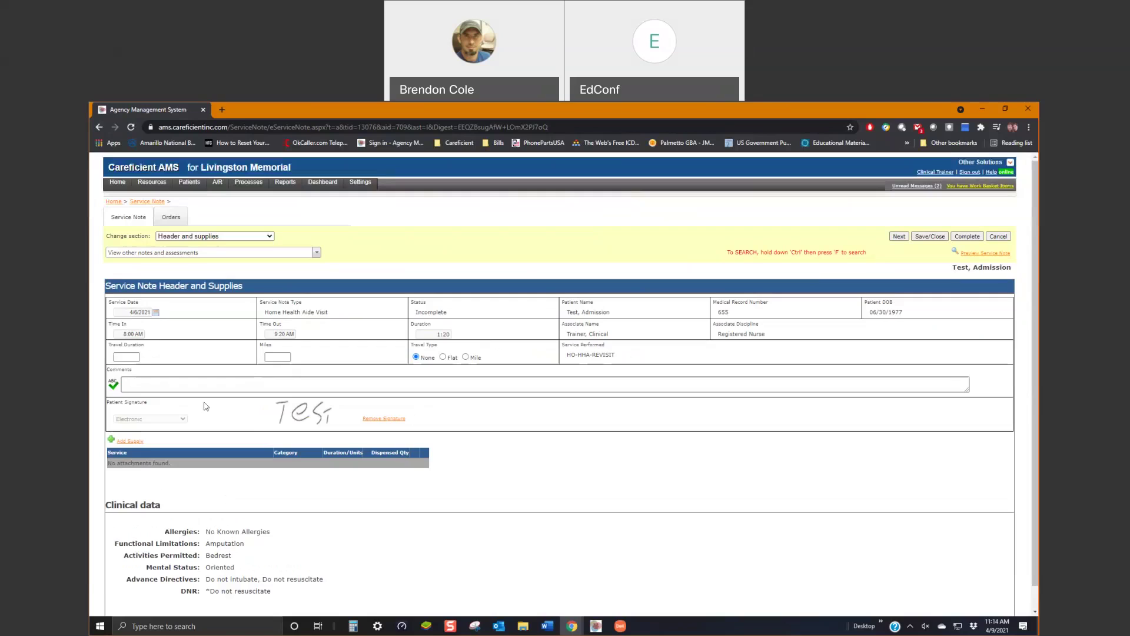
# - Save and close the service note, and reopen it for paged editing from the April 6 visit on the calendar
pyautogui.click(931, 236)
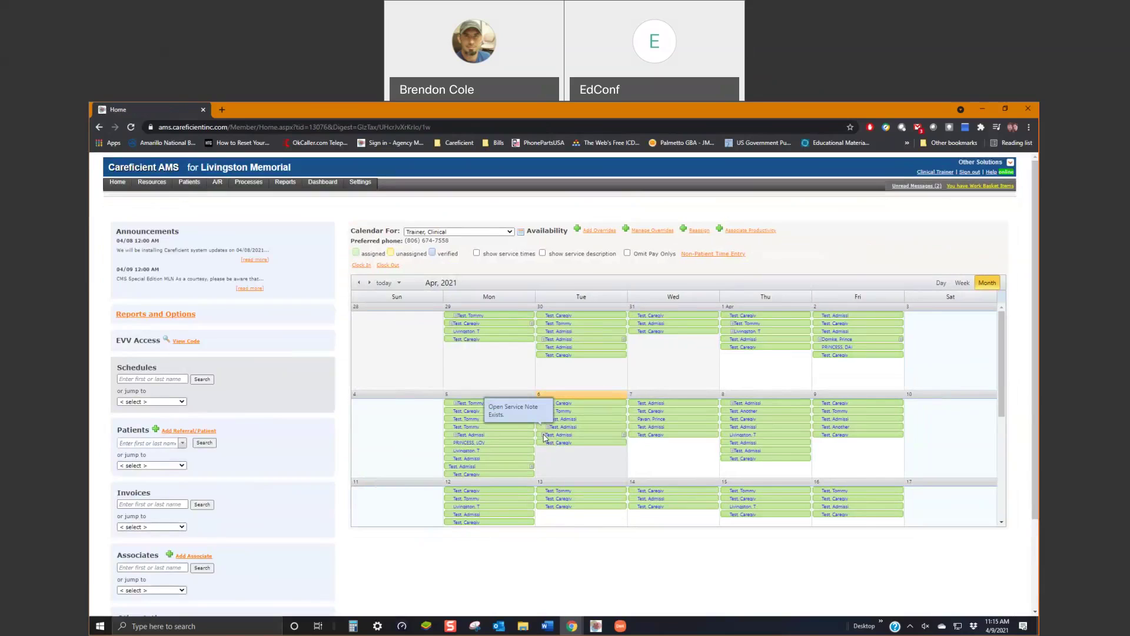
pyautogui.click(545, 437)
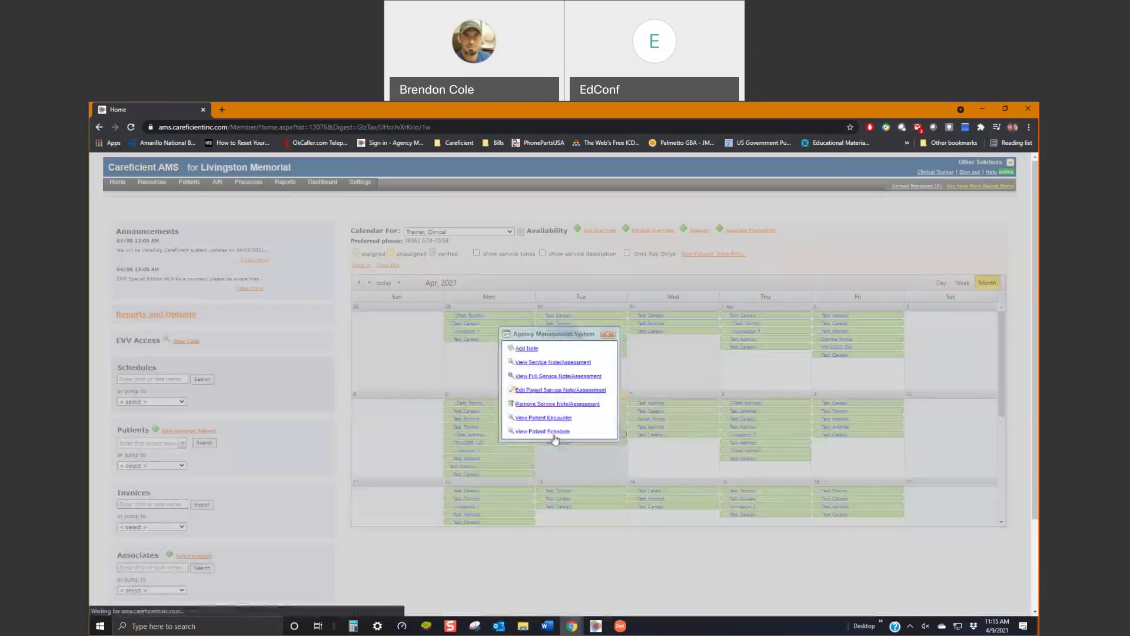
pyautogui.click(535, 391)
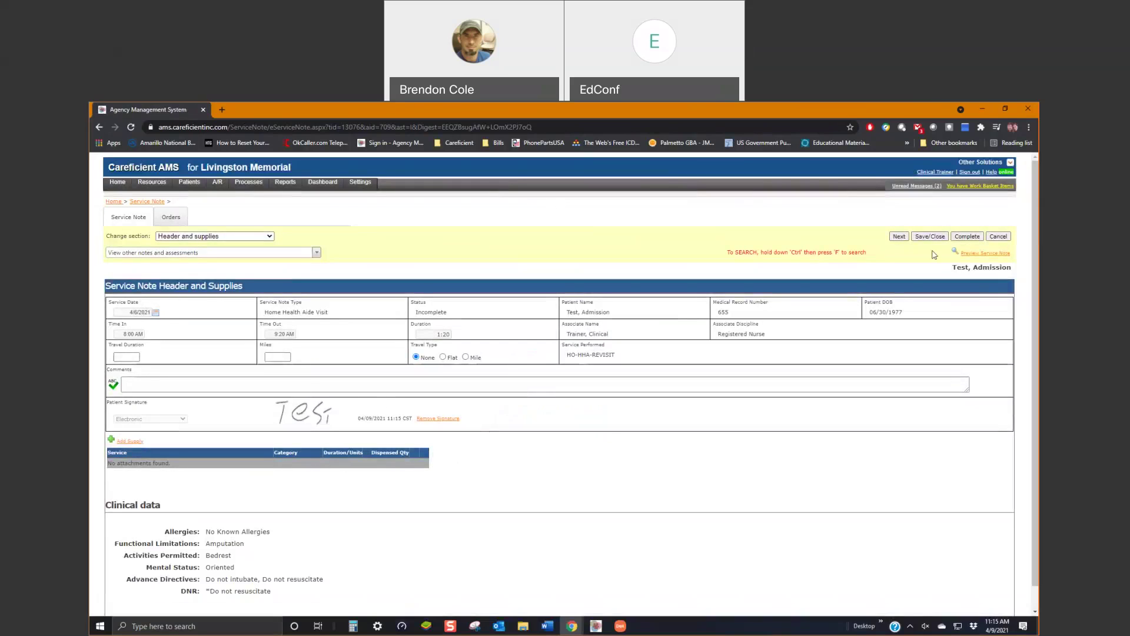
# - Complete the service note and accept an electronic signature generated from the clinician's full name and discipline
pyautogui.click(965, 236)
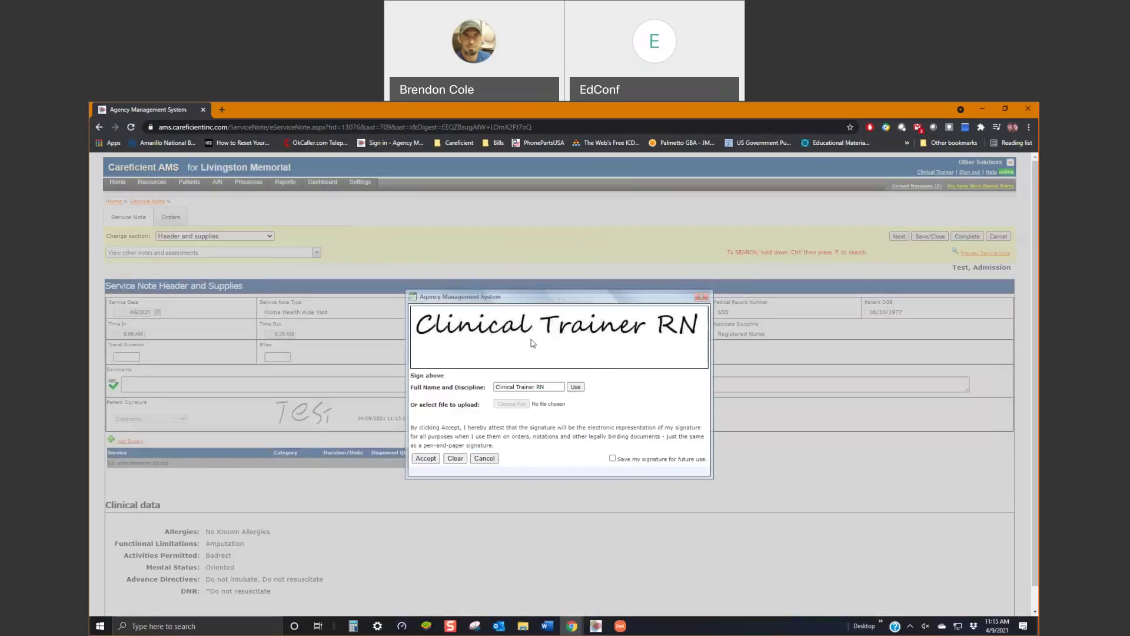
pyautogui.click(612, 458)
pyautogui.click(577, 387)
pyautogui.click(425, 458)
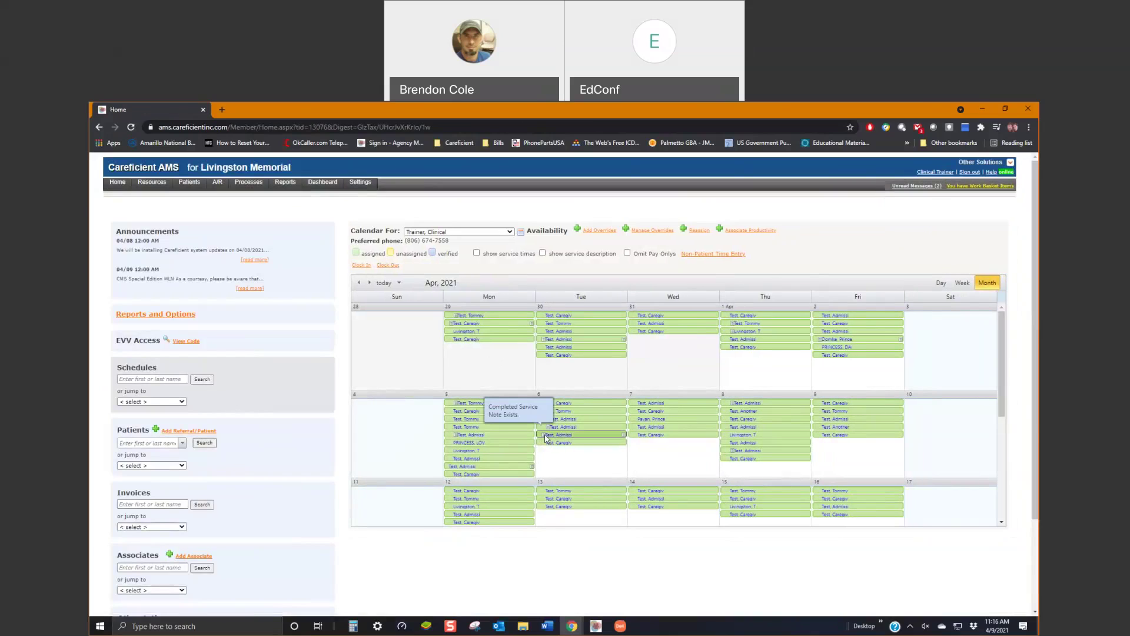
# - Open the patient encounter from the April 6 visit and mark the Home Health Aide Visit note incomplete
pyautogui.click(546, 436)
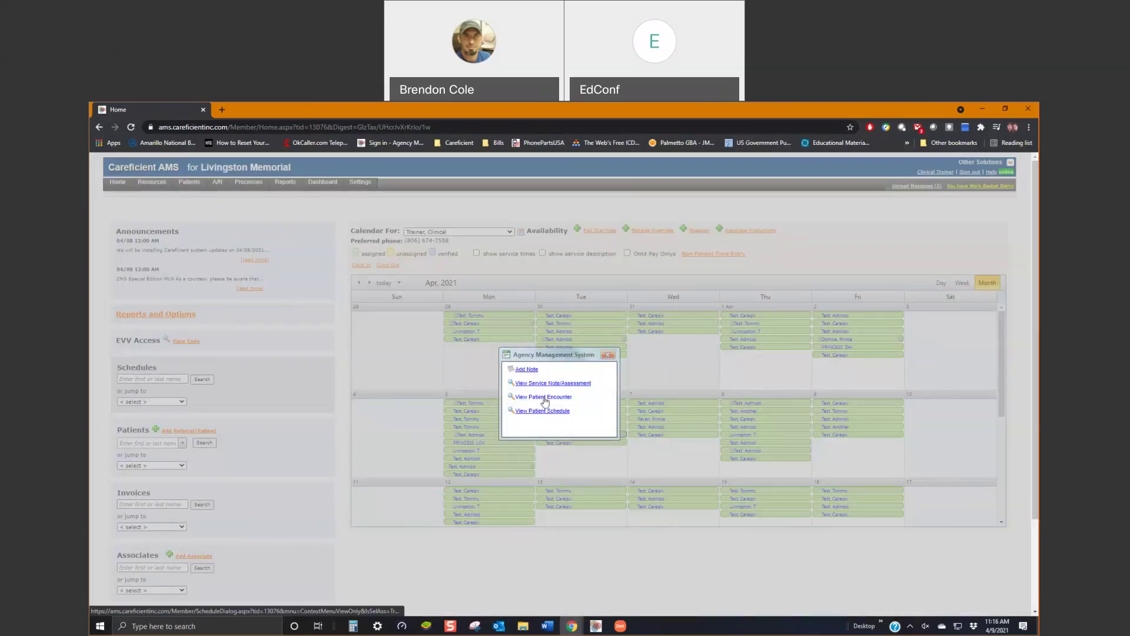
pyautogui.click(543, 396)
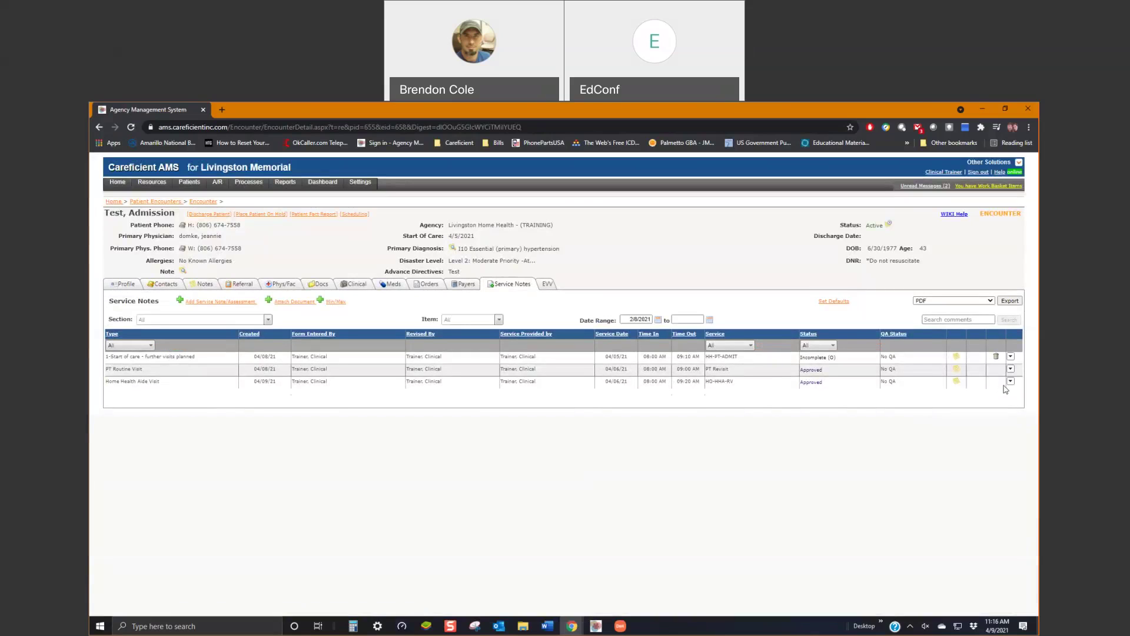
pyautogui.click(1010, 381)
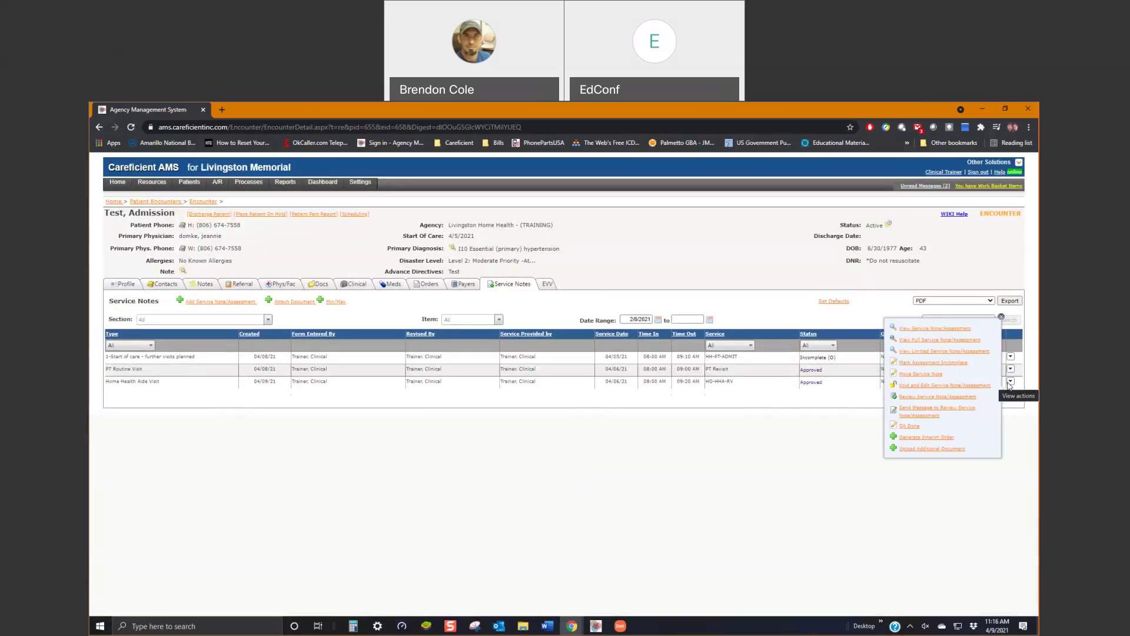
pyautogui.click(942, 362)
pyautogui.press('Return')
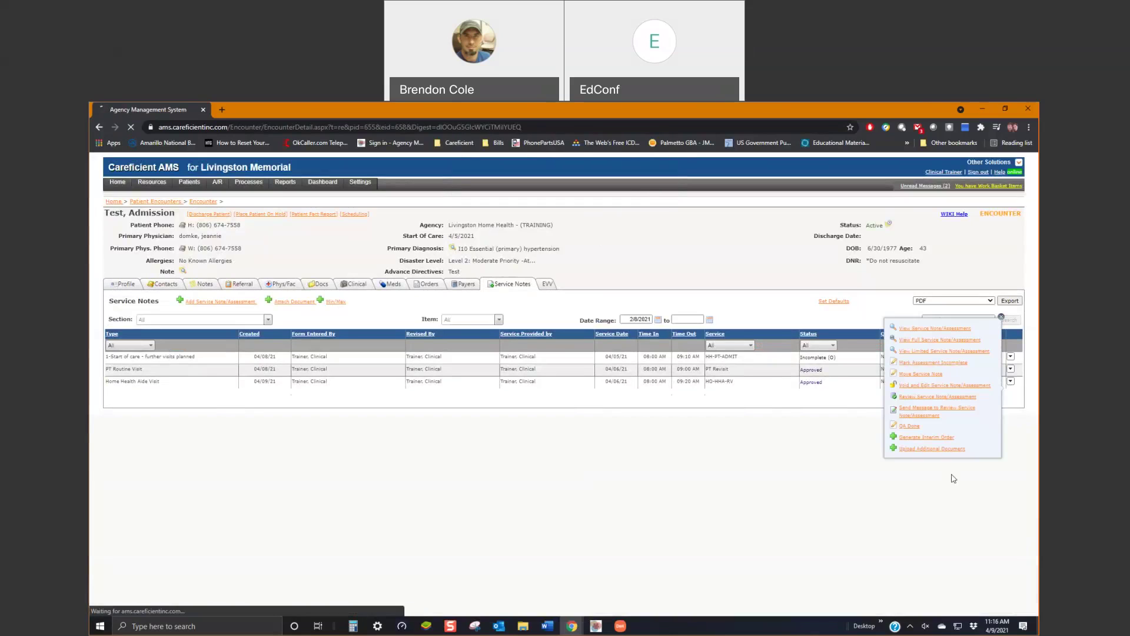
# - Reopen the Home Health Aide Visit note for paged editing and reset the Assist with dressing task response to < Select >
pyautogui.click(1010, 381)
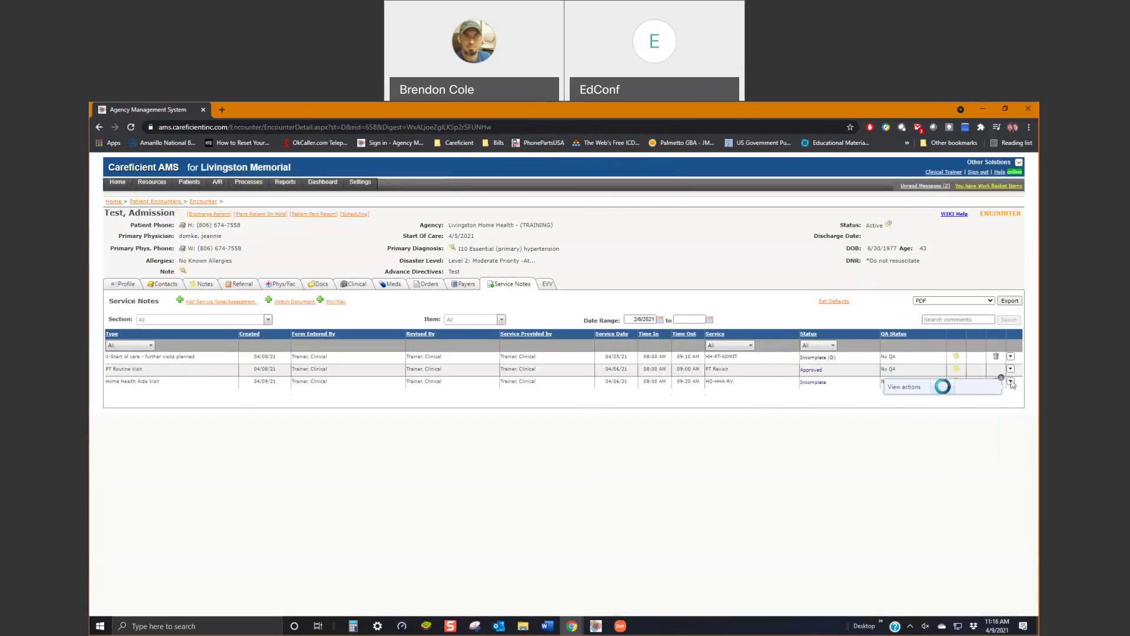
pyautogui.click(971, 389)
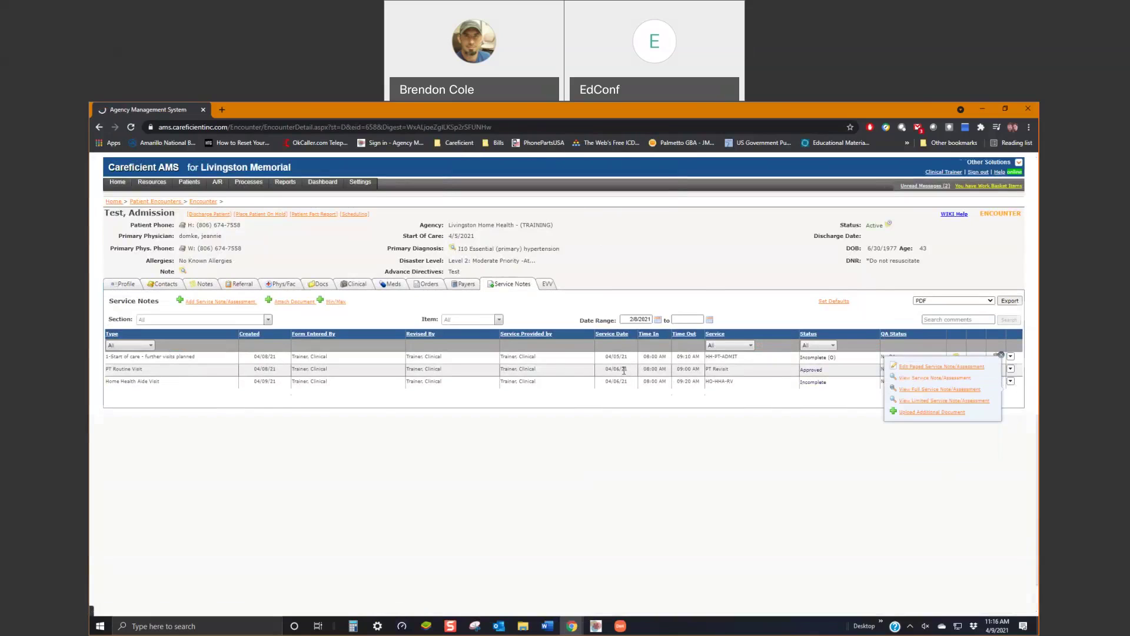
pyautogui.click(270, 236)
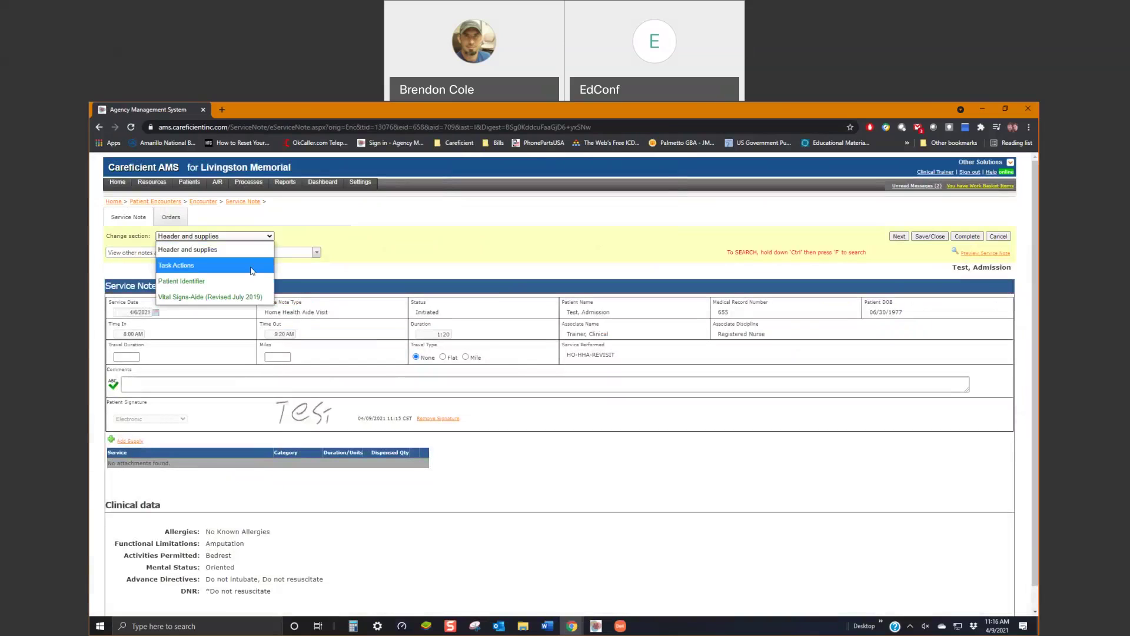
pyautogui.click(235, 255)
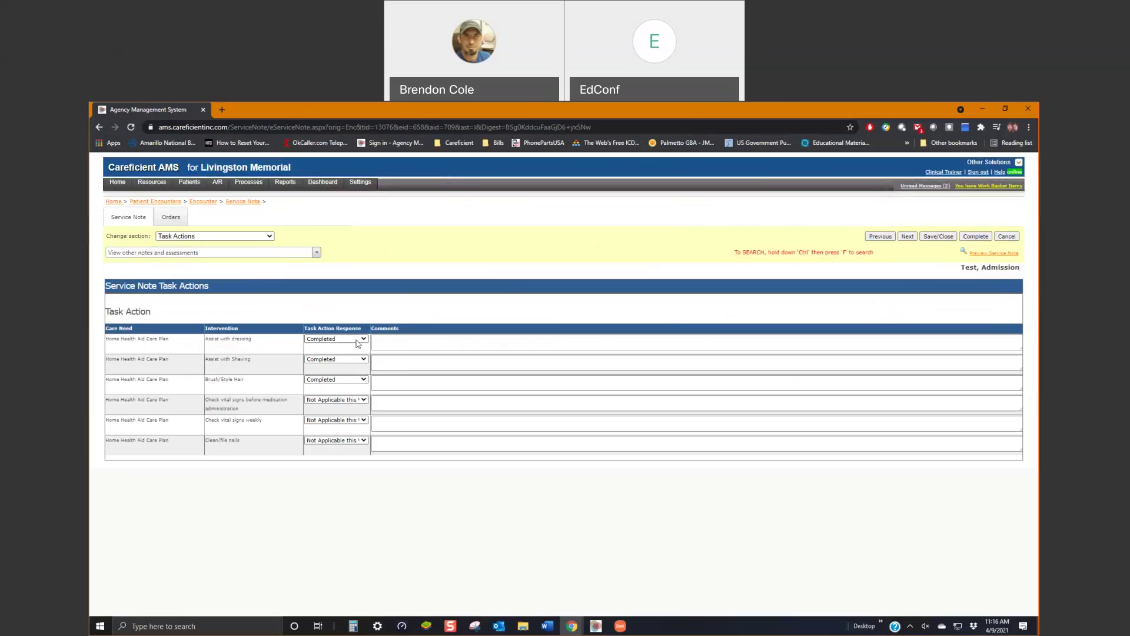
pyautogui.click(358, 340)
pyautogui.click(351, 339)
pyautogui.click(351, 340)
pyautogui.click(347, 351)
# - In the Patient Identifier section, clear the Name and DOB identifiers and try to complete the note
pyautogui.click(268, 237)
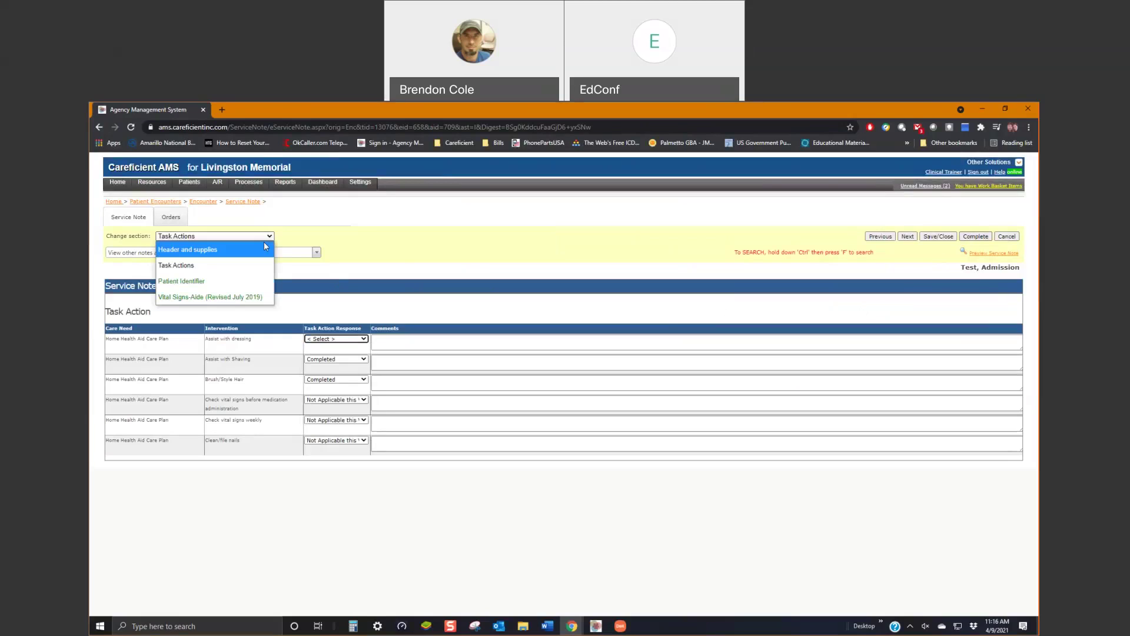
pyautogui.click(183, 281)
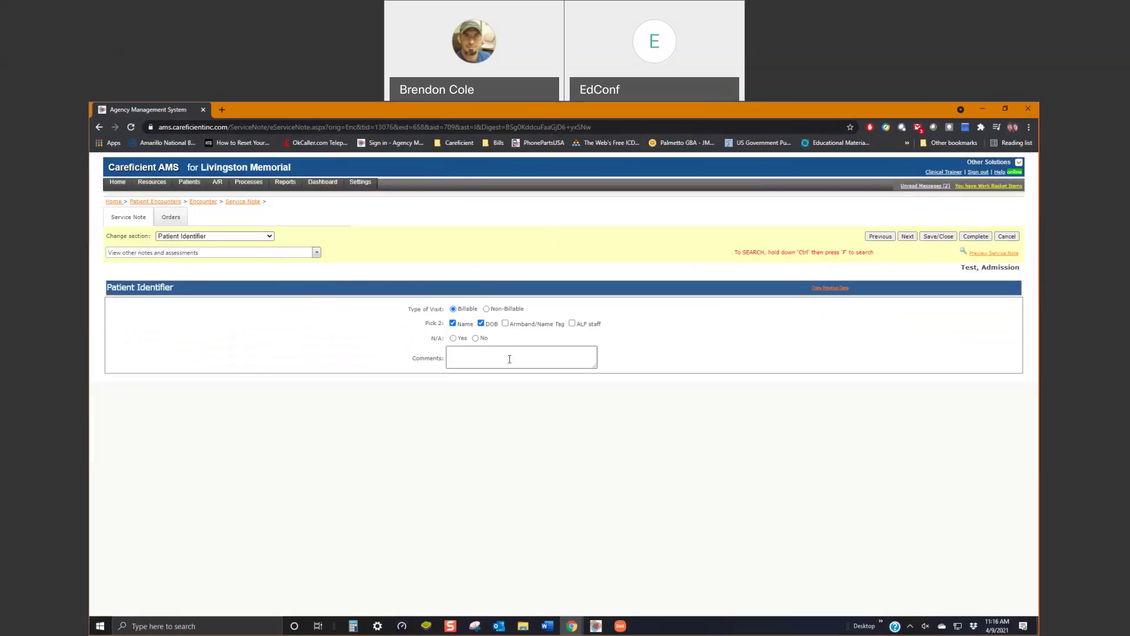
pyautogui.click(452, 323)
pyautogui.click(481, 323)
pyautogui.click(975, 236)
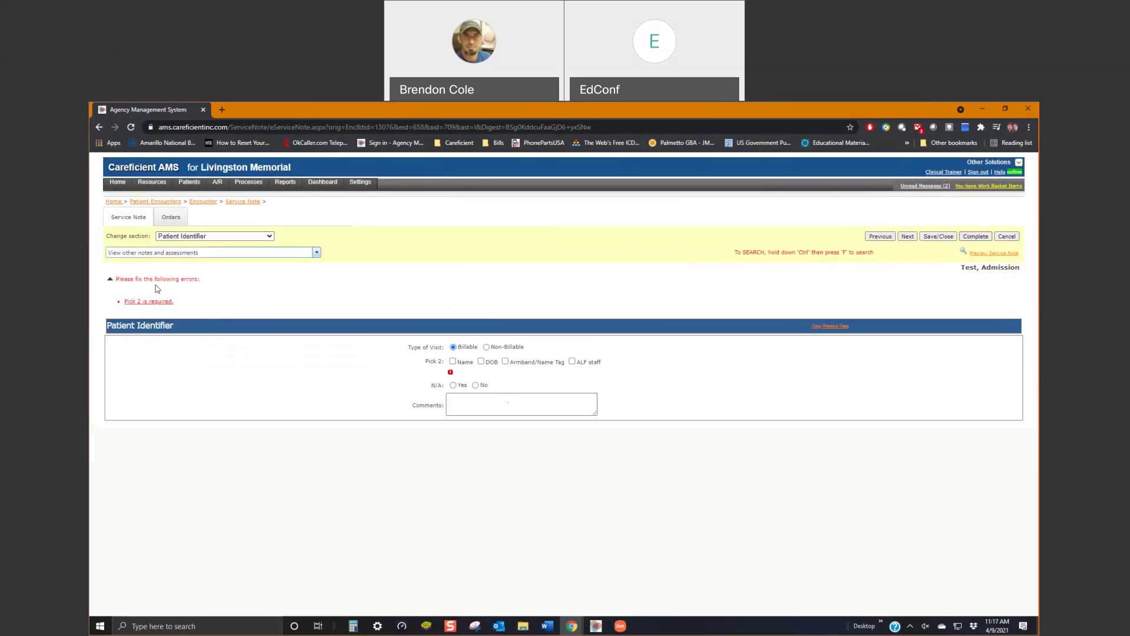
# - Pick Name and DOB as the two identifiers, complete the note and accept the clinician's electronic signature
pyautogui.click(453, 361)
pyautogui.click(481, 362)
pyautogui.click(975, 236)
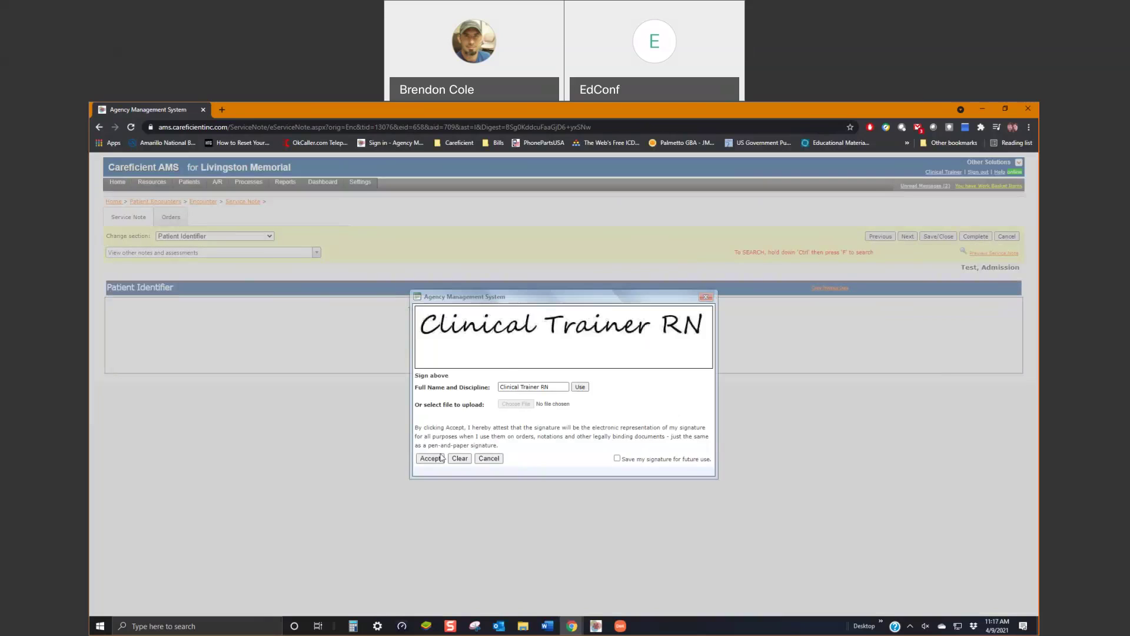
pyautogui.click(430, 457)
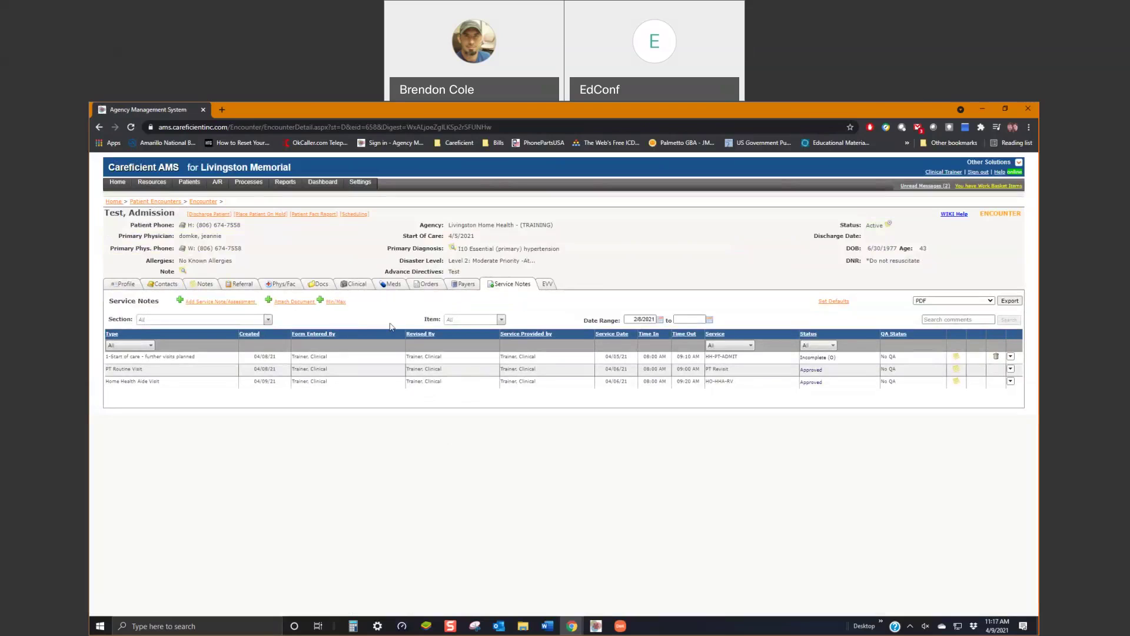
# - Switch to the Samsung DeX session, expand it to full screen and open the Care Visit Notes app
pyautogui.click(622, 628)
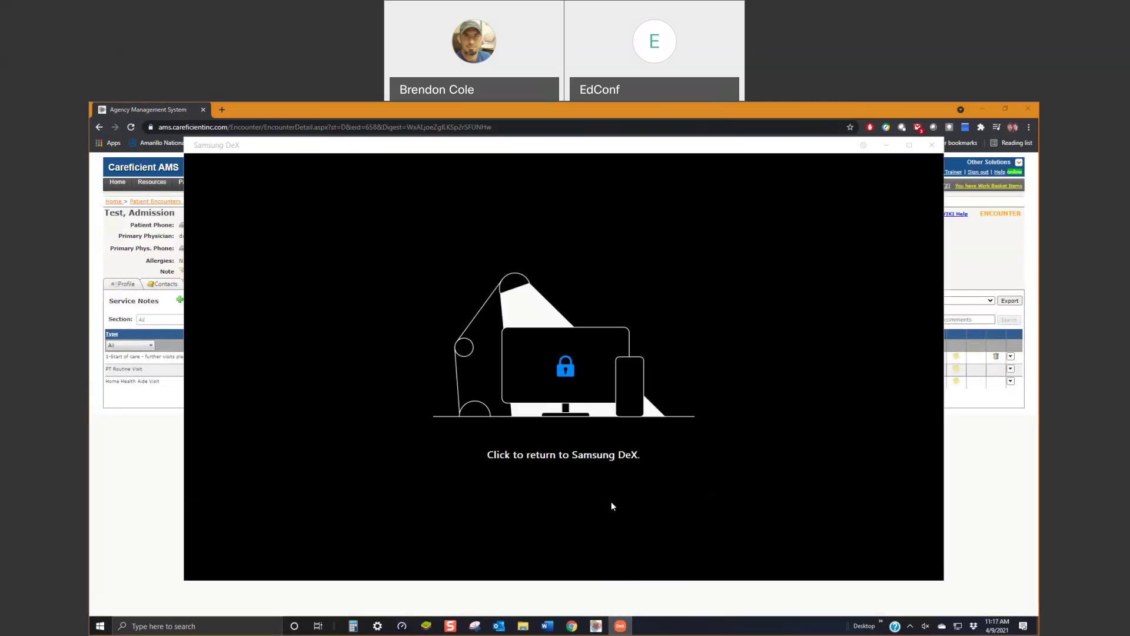
pyautogui.click(571, 455)
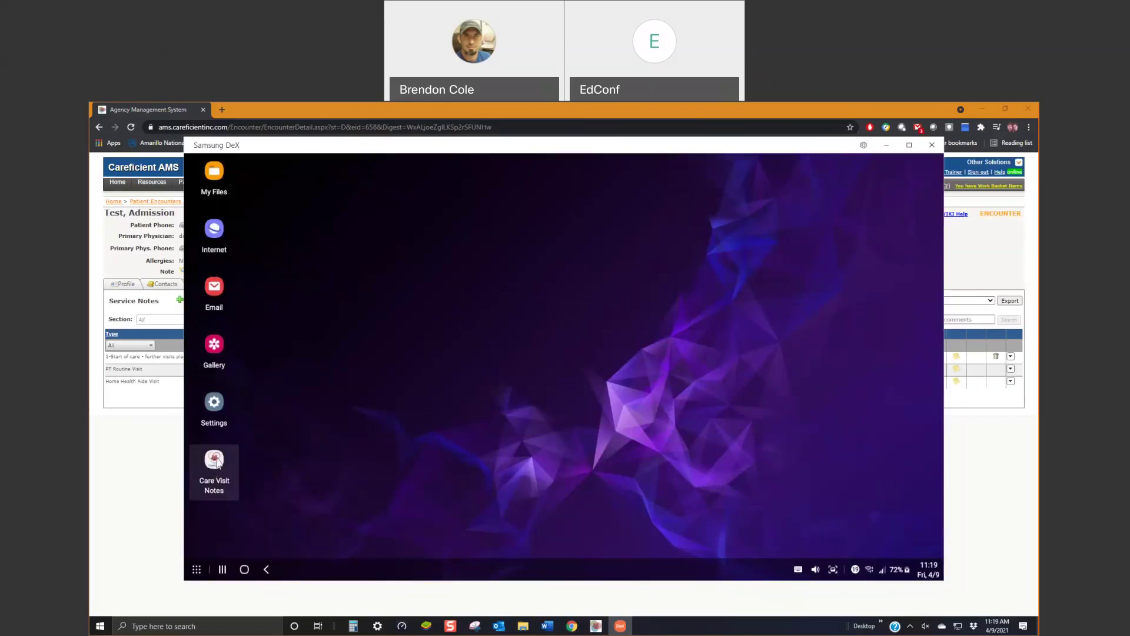
pyautogui.click(909, 144)
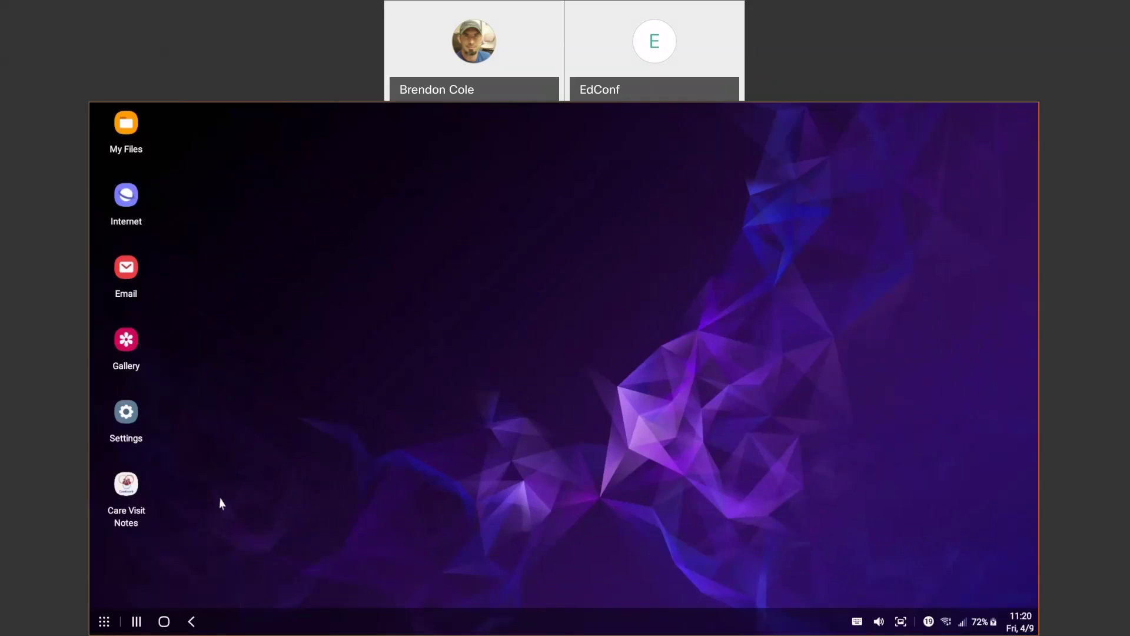
pyautogui.click(128, 493)
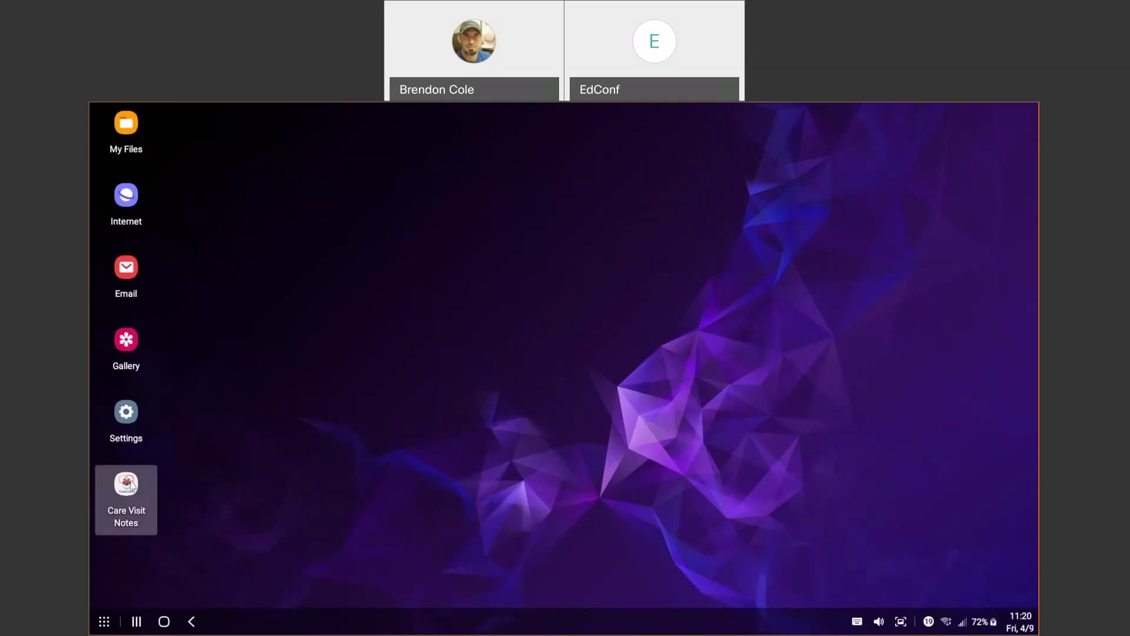
pyautogui.doubleClick(128, 487)
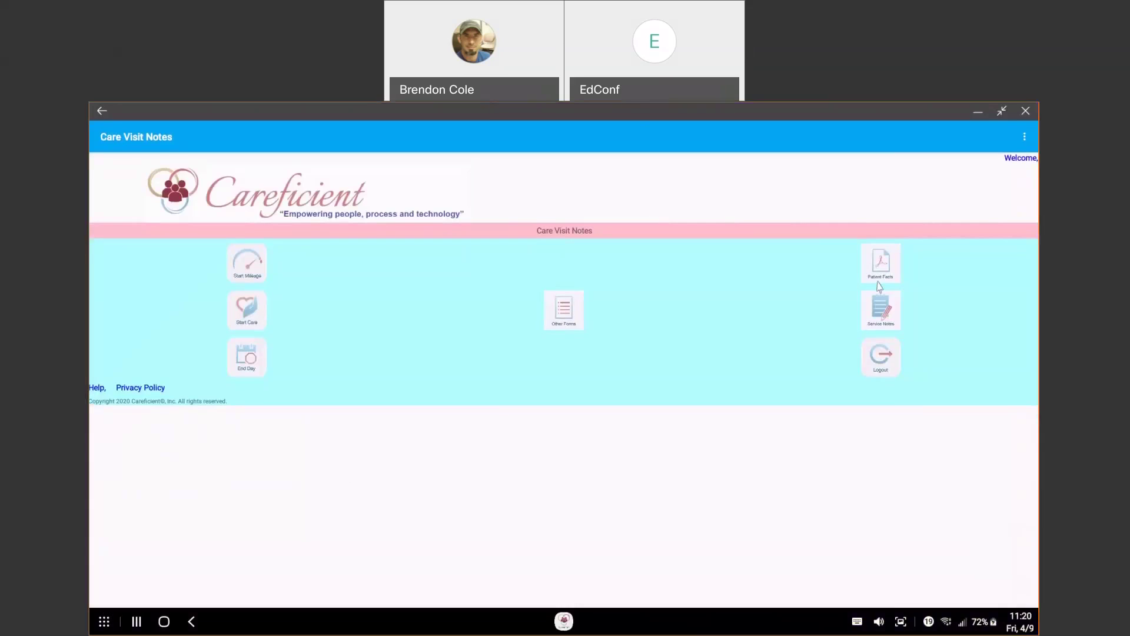
# - Start logging off and try to upload the completed Hospice Aide Visit (B202) form dated 03/05/2021, and return to the home screen
pyautogui.click(1024, 138)
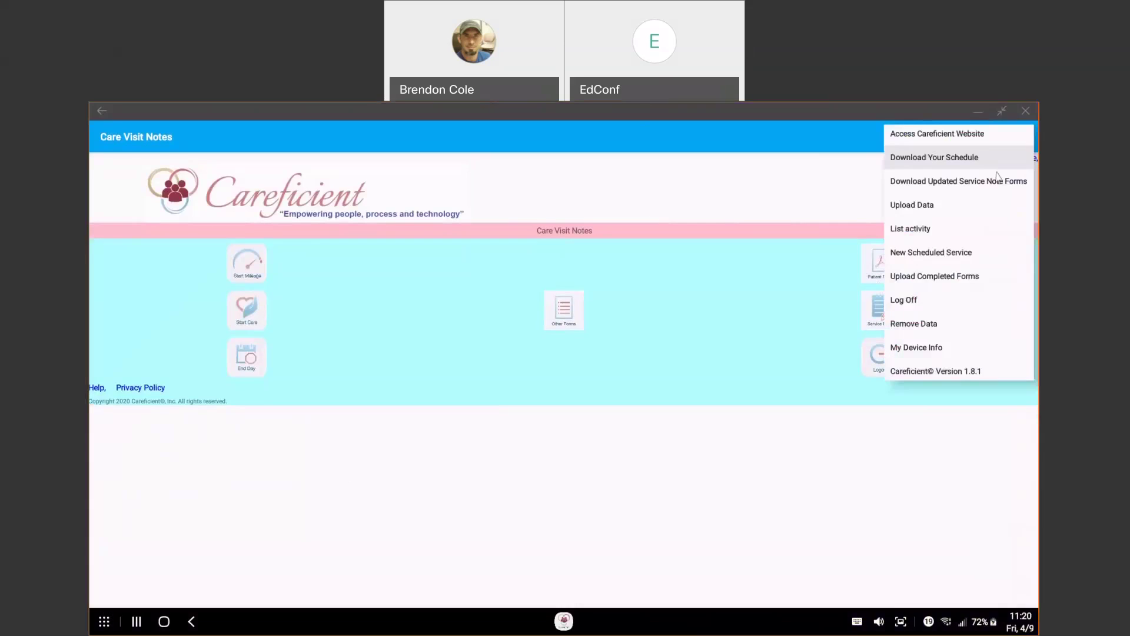
pyautogui.click(902, 304)
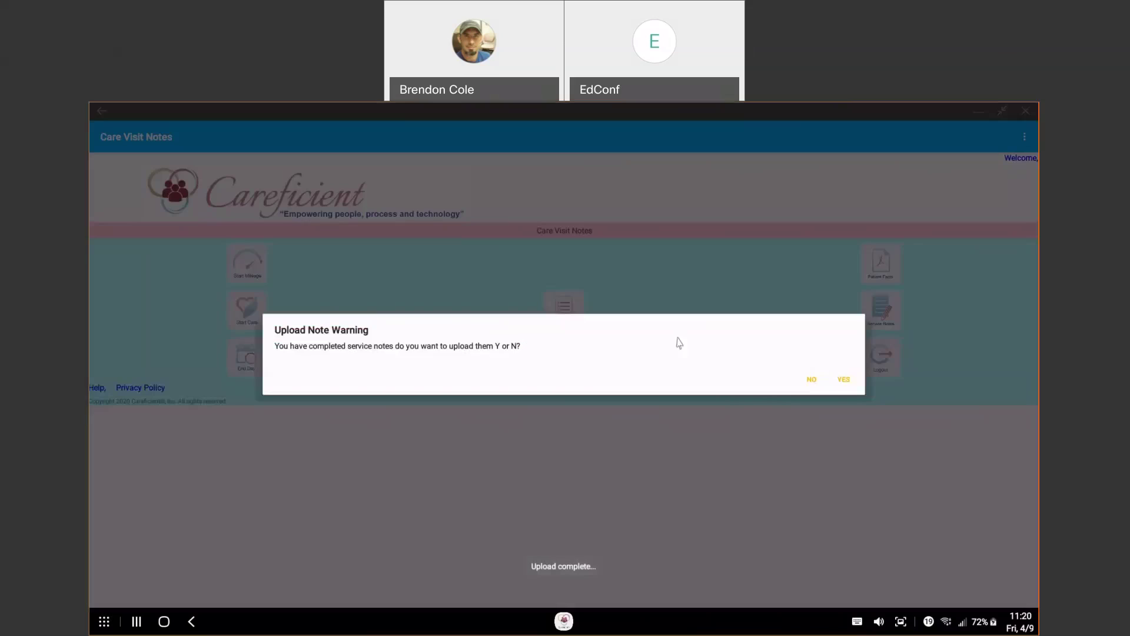
pyautogui.click(812, 379)
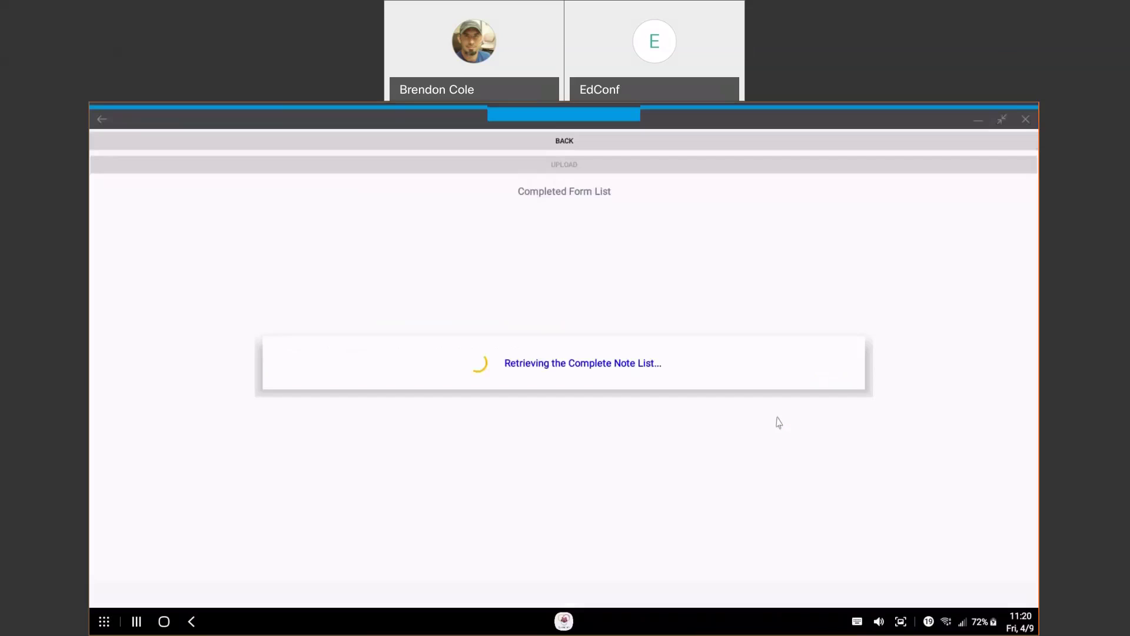
pyautogui.click(607, 161)
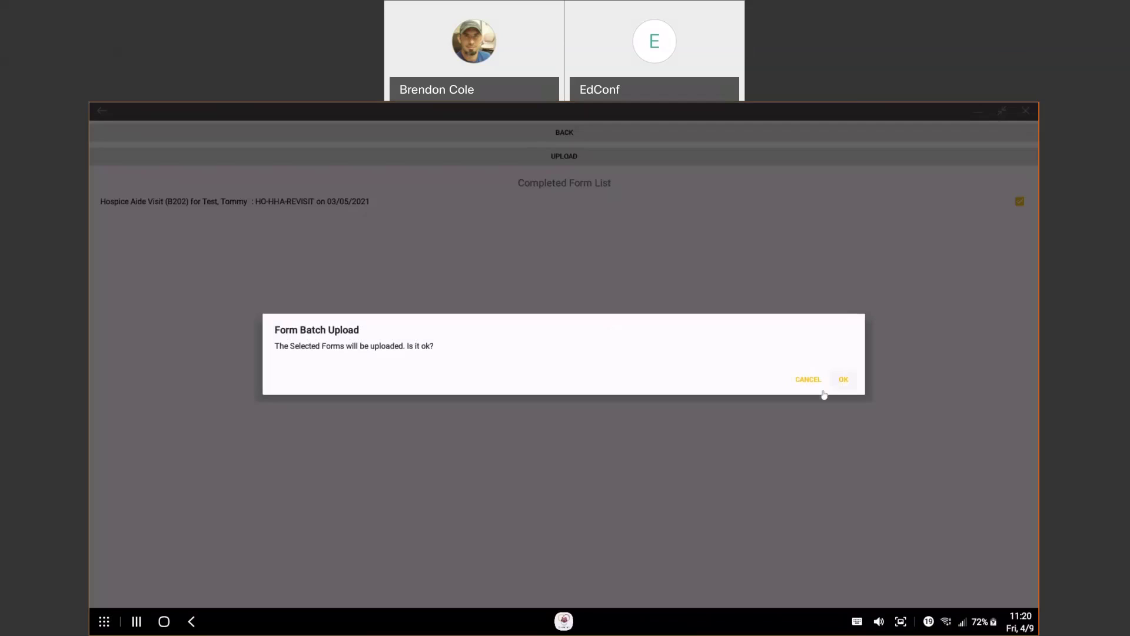
pyautogui.click(841, 380)
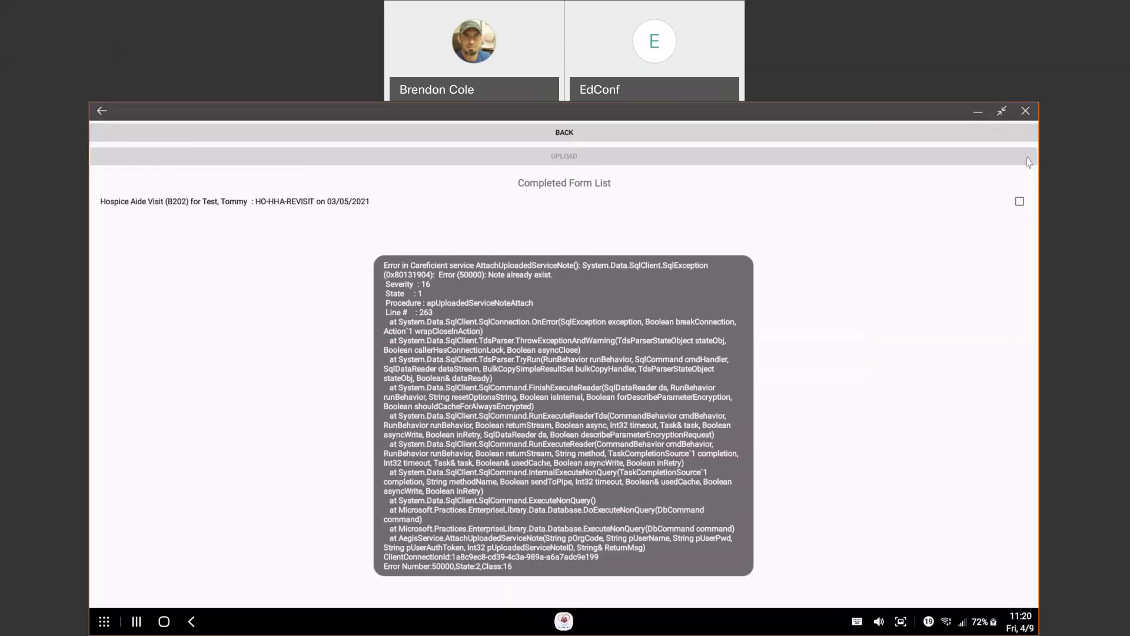
pyautogui.click(575, 135)
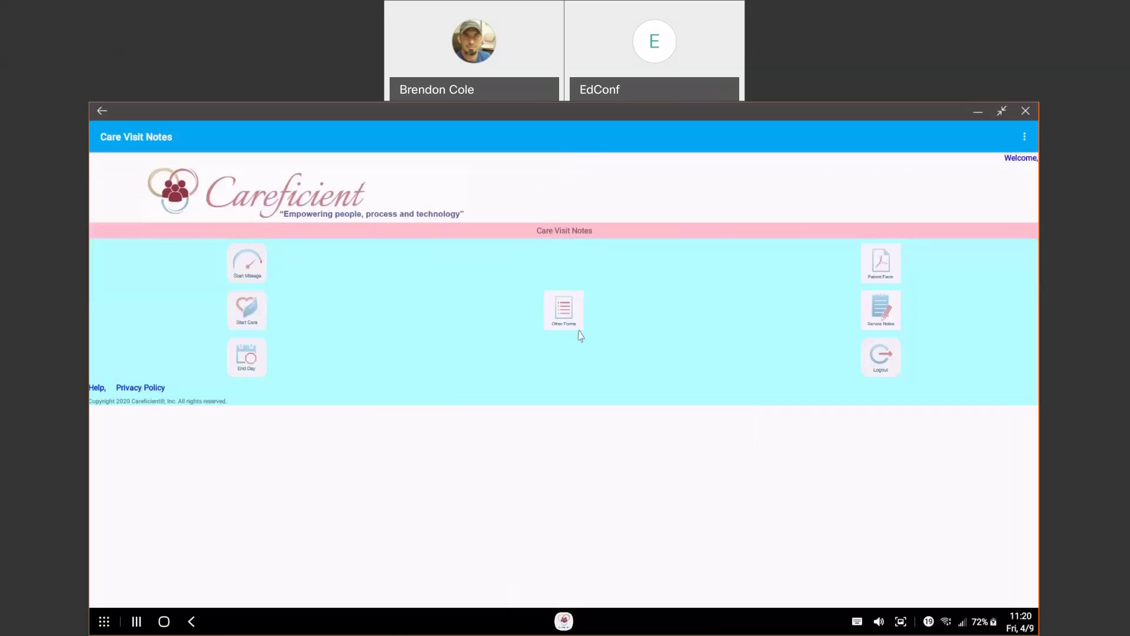
# - Purge all data stored in Care Visit Notes and log off
pyautogui.click(1024, 137)
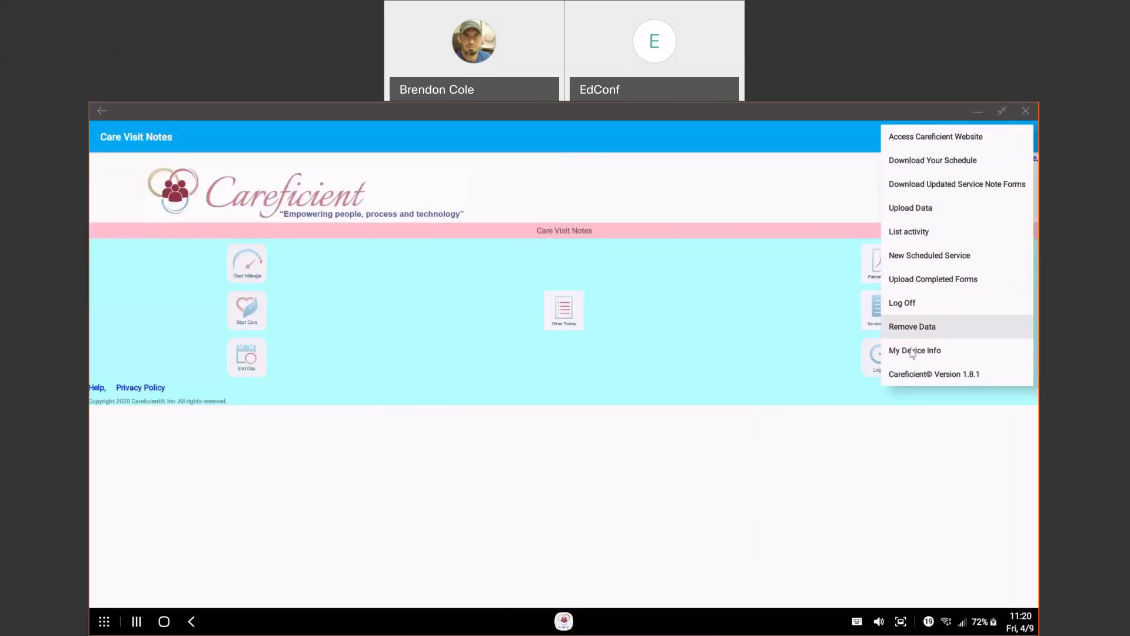
pyautogui.click(911, 326)
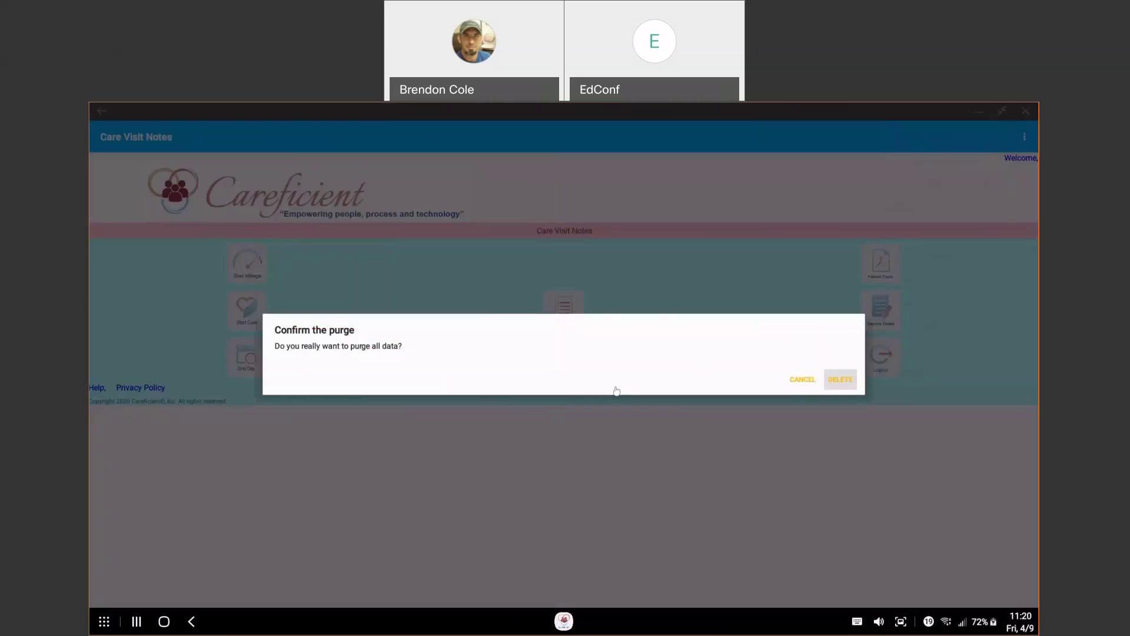
pyautogui.press('Return')
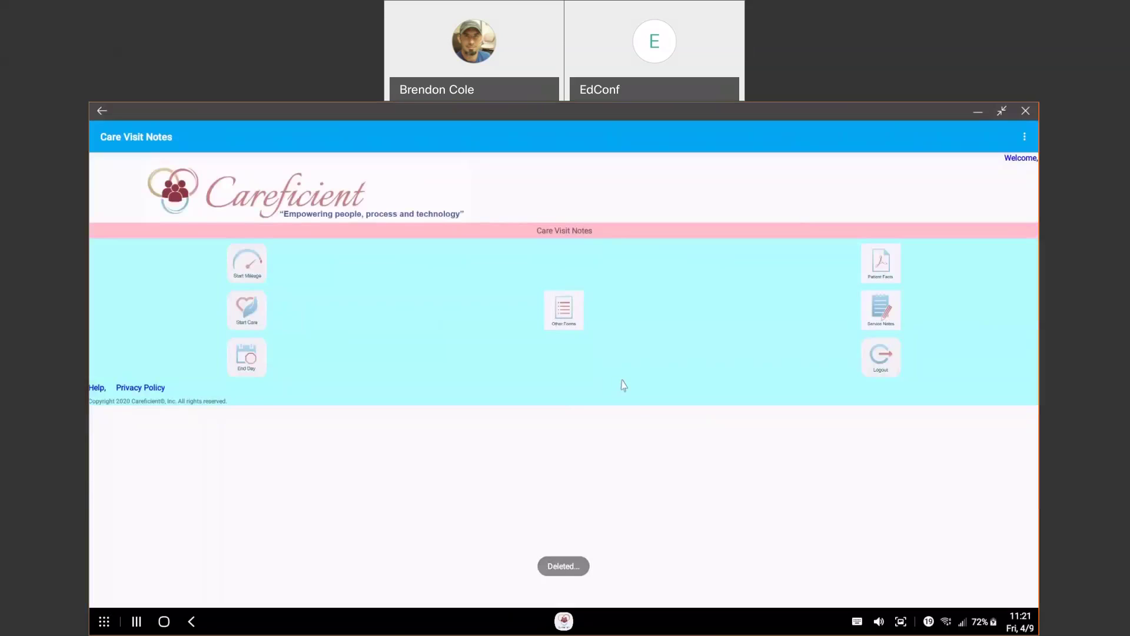
pyautogui.click(1022, 141)
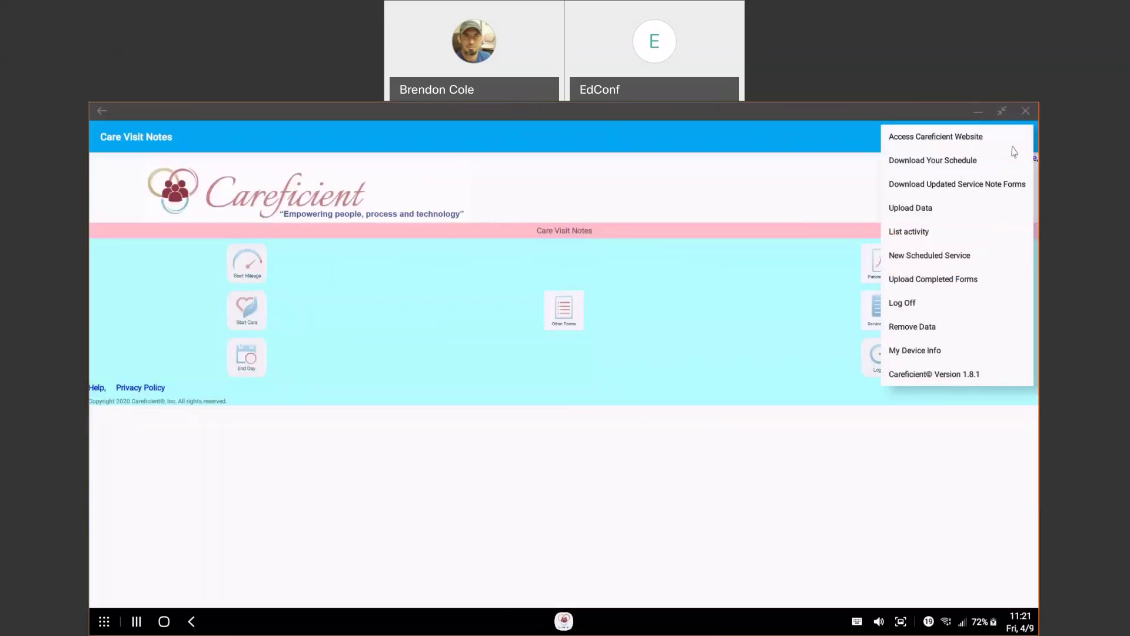
pyautogui.click(916, 300)
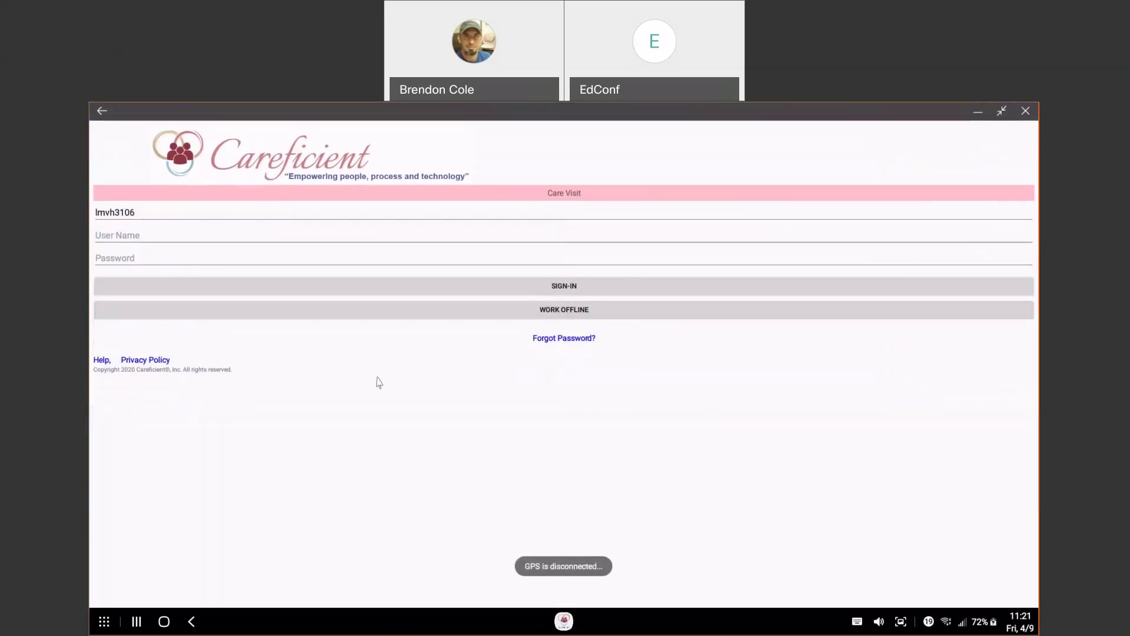
# - Sign in with the account's user name and password, and agree to refresh the Service Notes forms
pyautogui.click(270, 231)
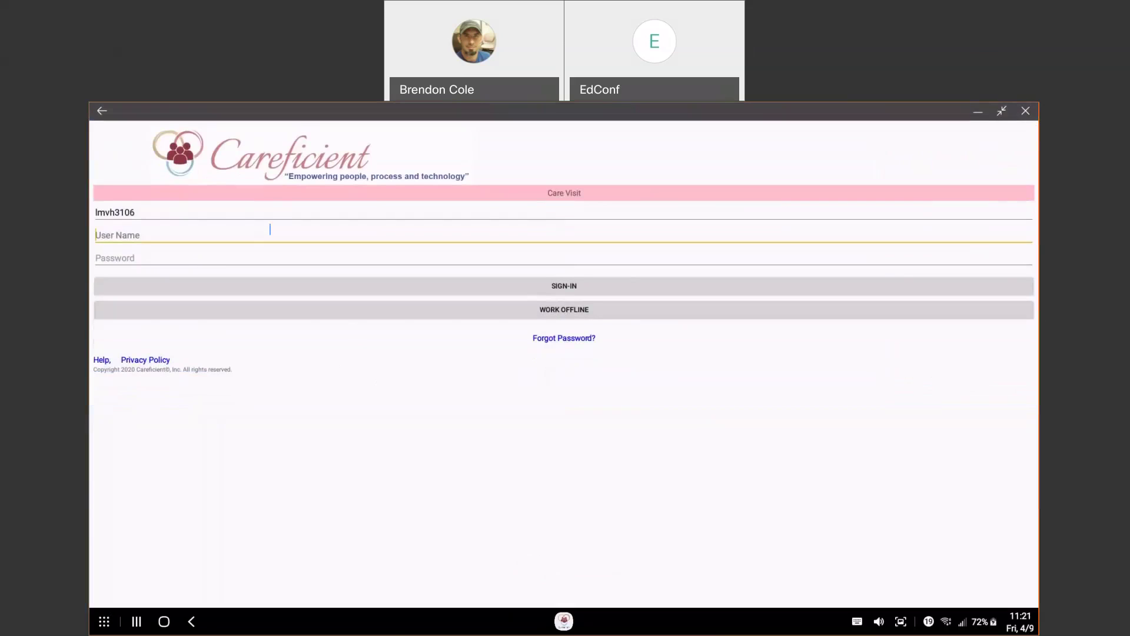
pyautogui.write('ctr')
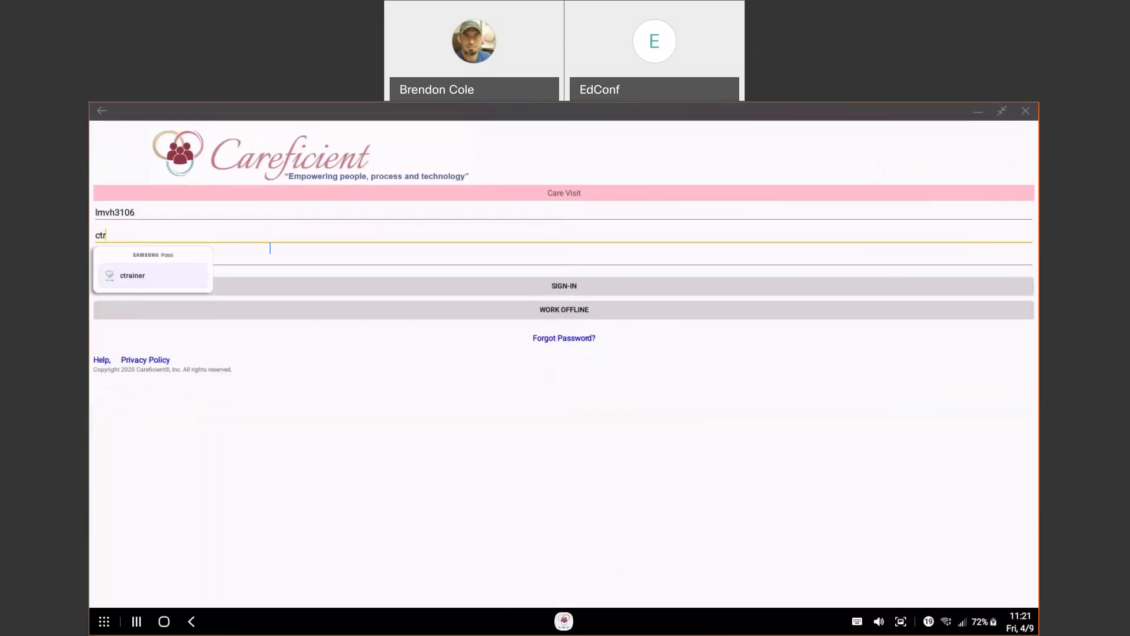
pyautogui.write('ainer')
pyautogui.press('Tab')
pyautogui.write('•••e')
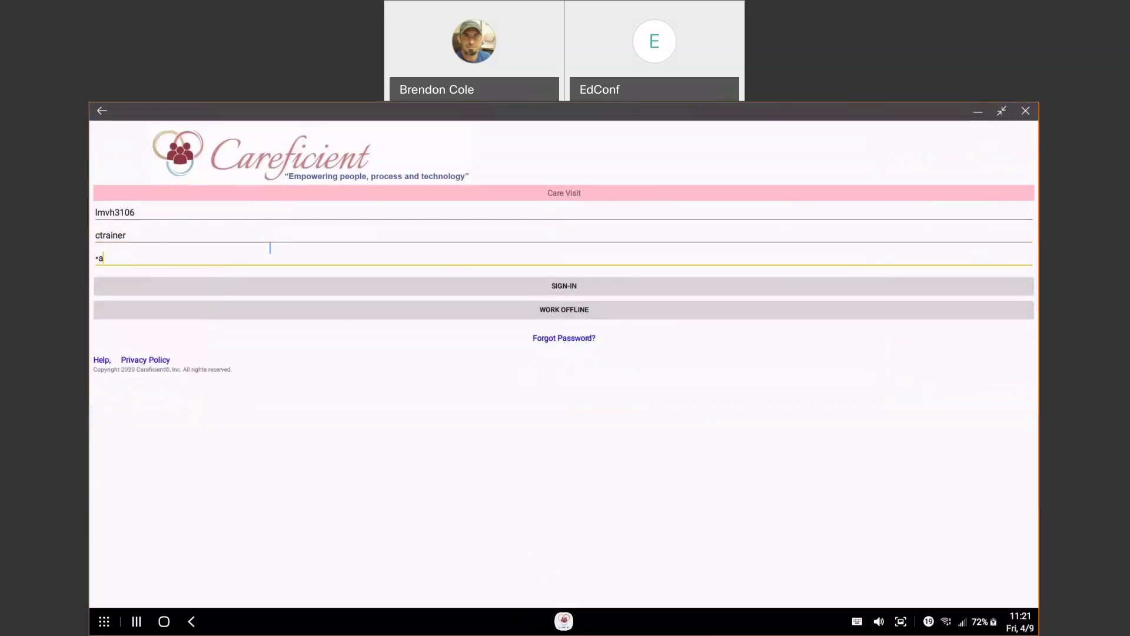
pyautogui.write('••3')
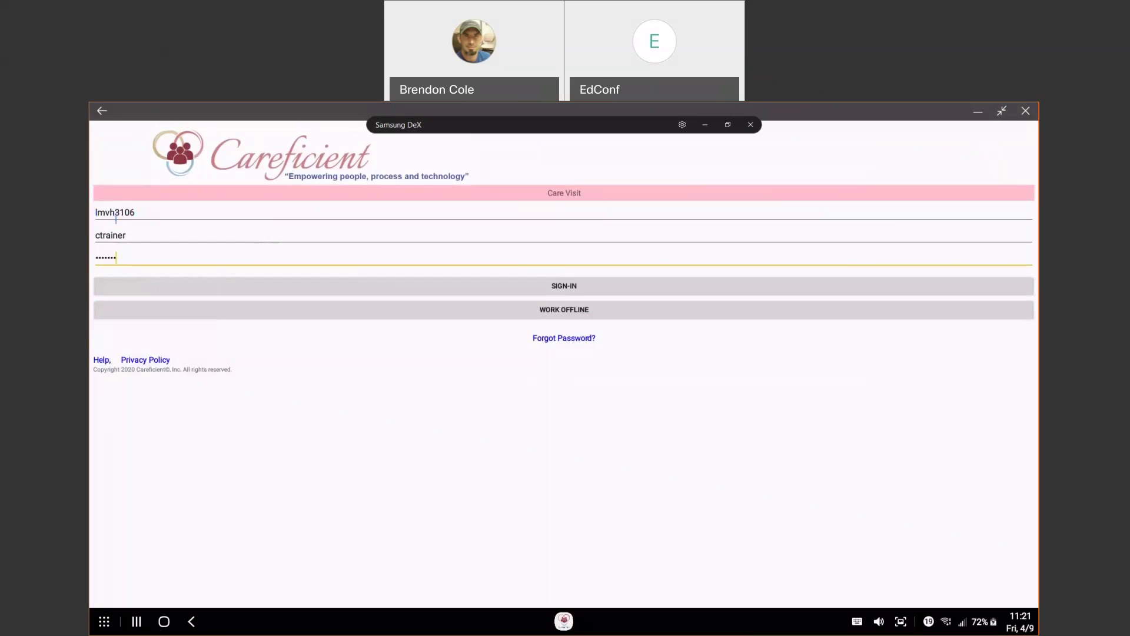
pyautogui.click(108, 238)
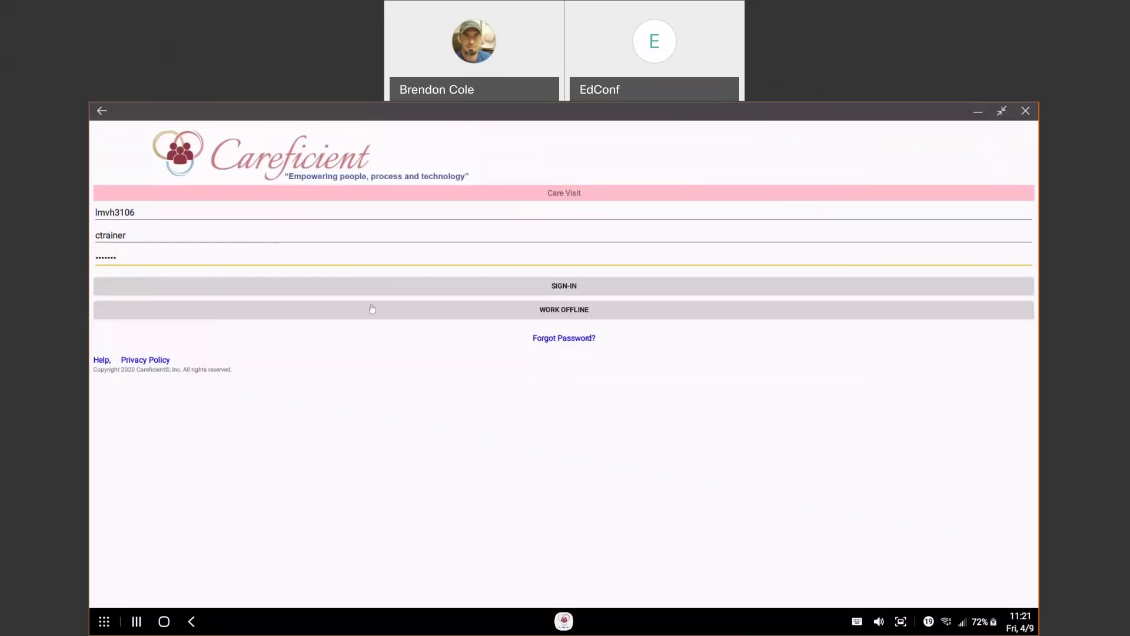
pyautogui.click(569, 287)
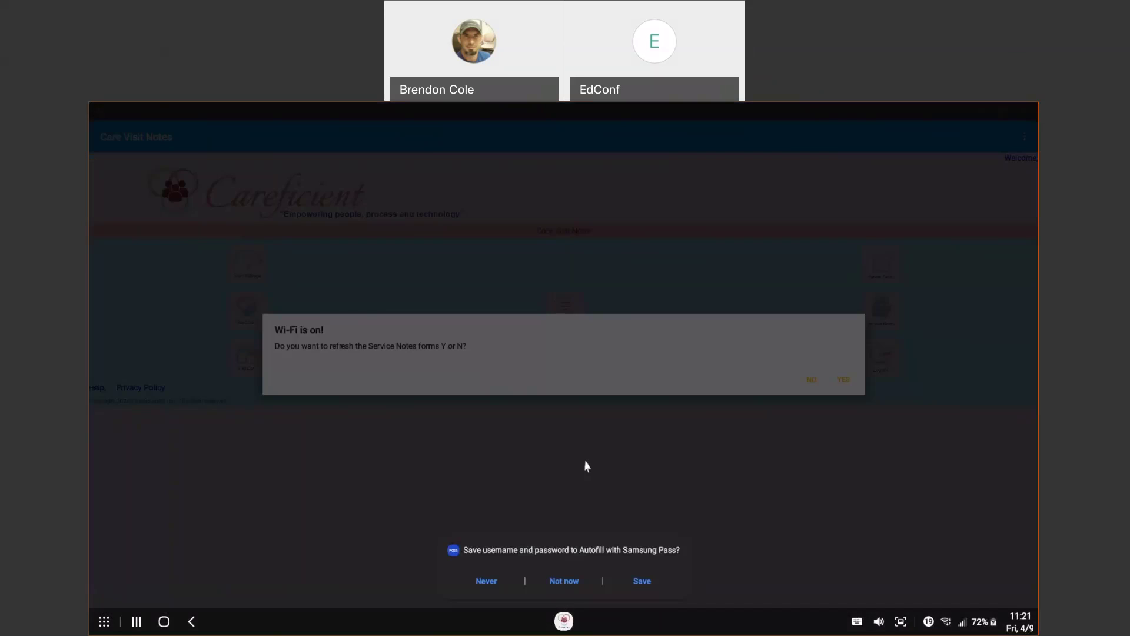
pyautogui.click(560, 333)
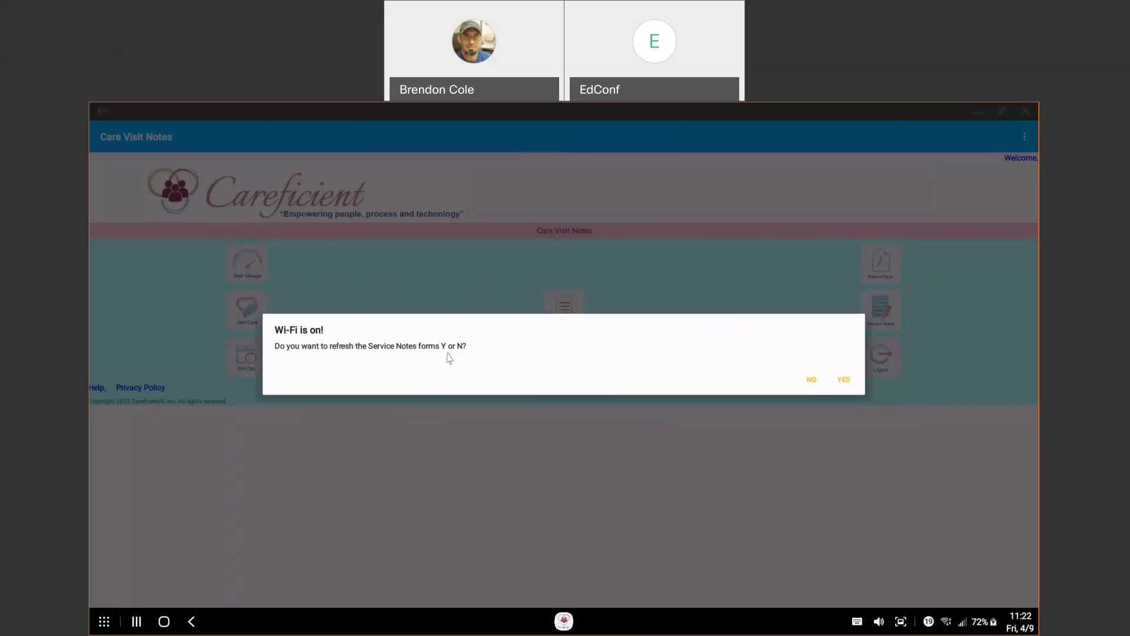
pyautogui.click(842, 381)
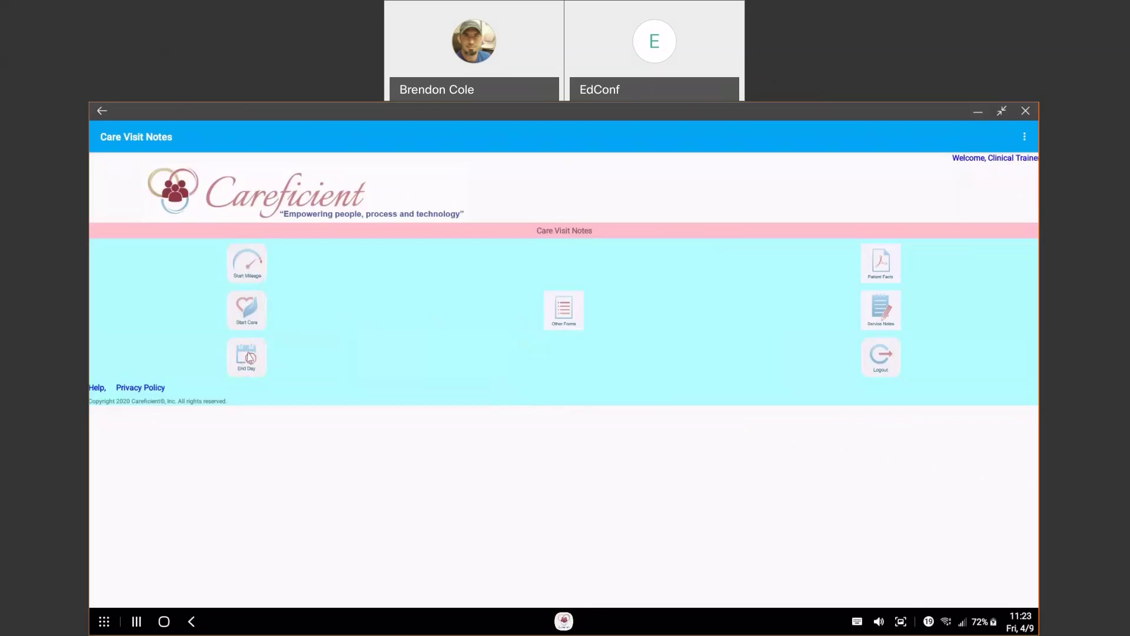
# - Start mileage for the HO-HHA-REVISIT service dated 04/06/2021 and confirm the start of driving
pyautogui.click(254, 282)
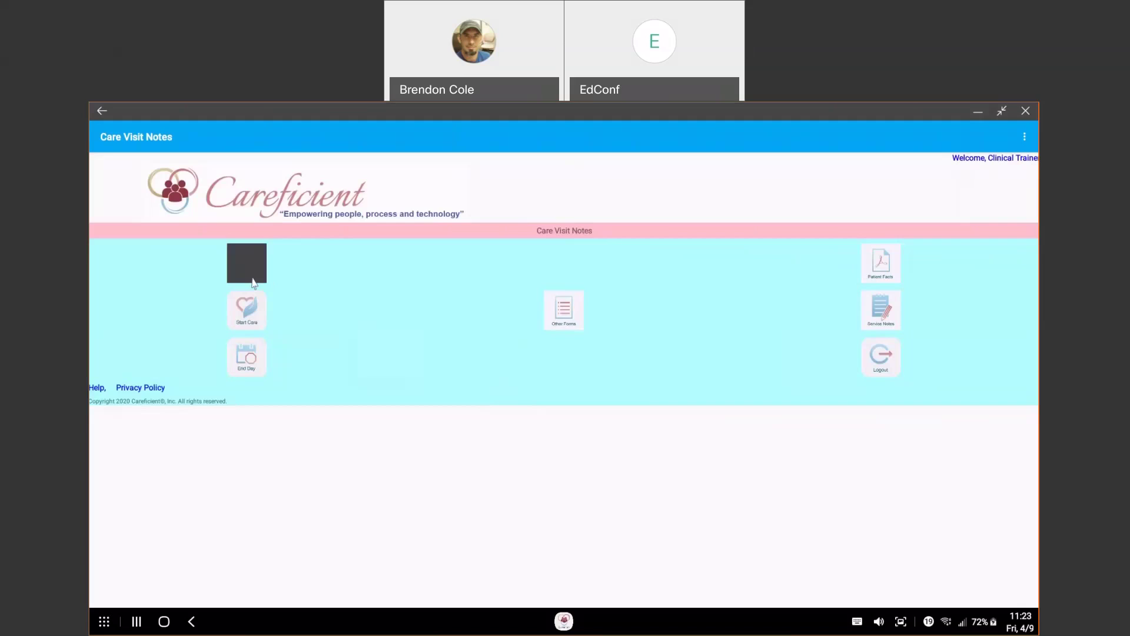
pyautogui.scroll(-5, 318, 383)
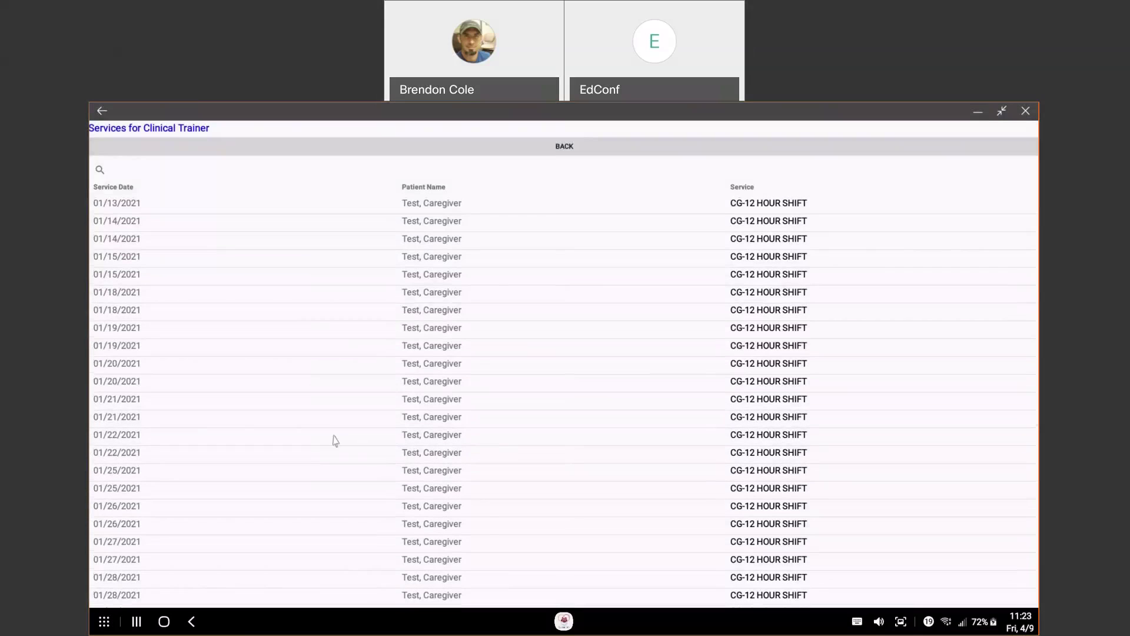
pyautogui.scroll(-3, 335, 440)
pyautogui.scroll(-15, 335, 443)
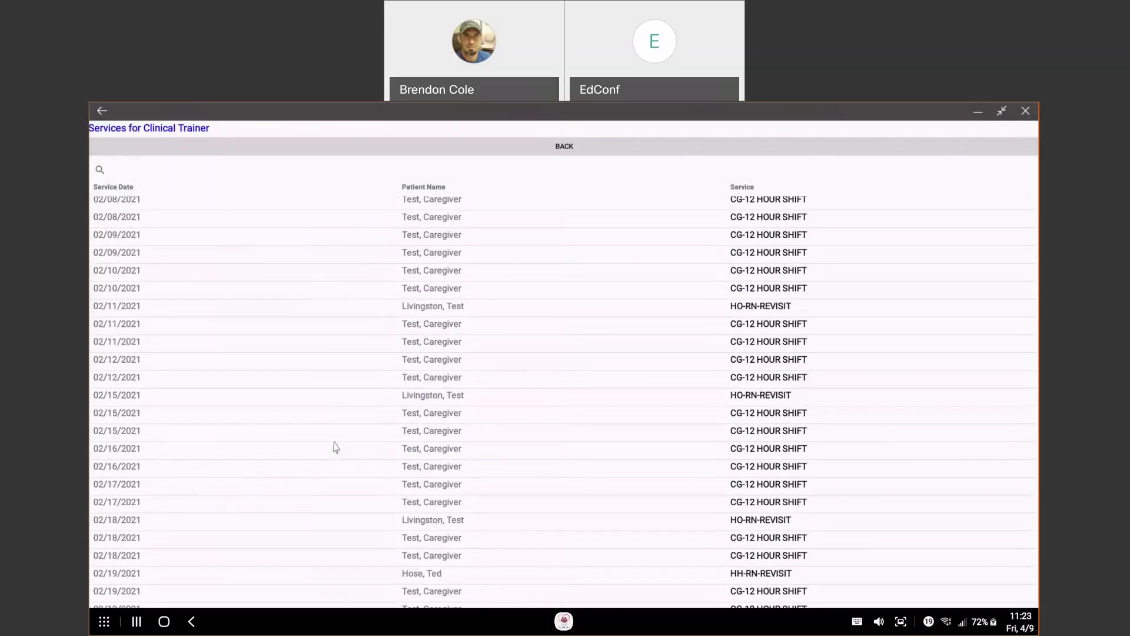
pyautogui.scroll(-15, 335, 447)
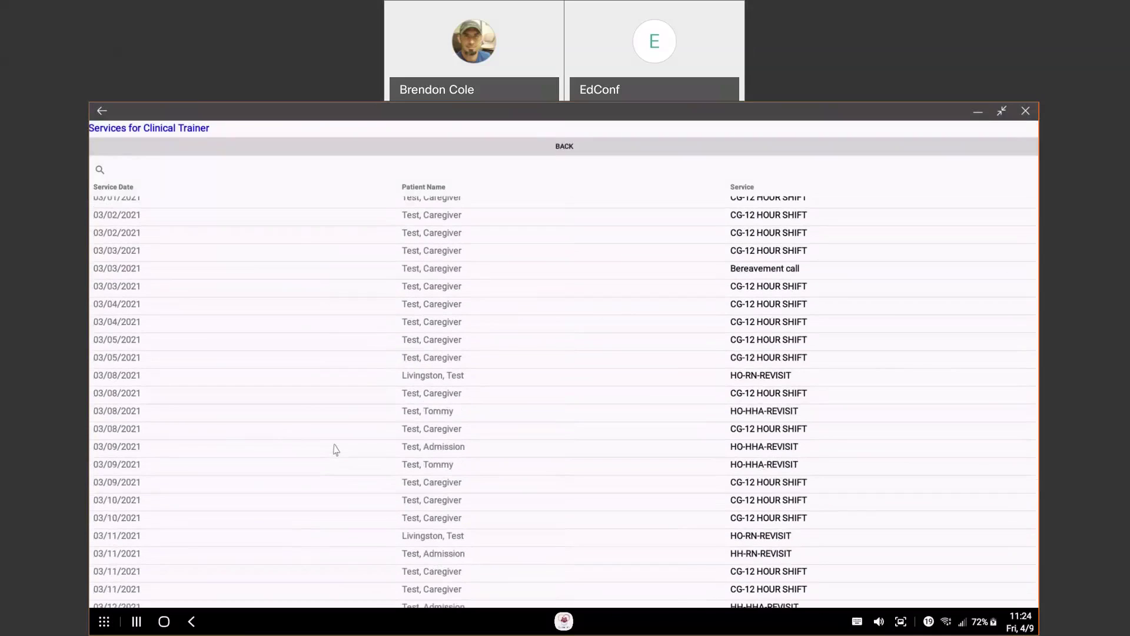
pyautogui.scroll(-6, 336, 447)
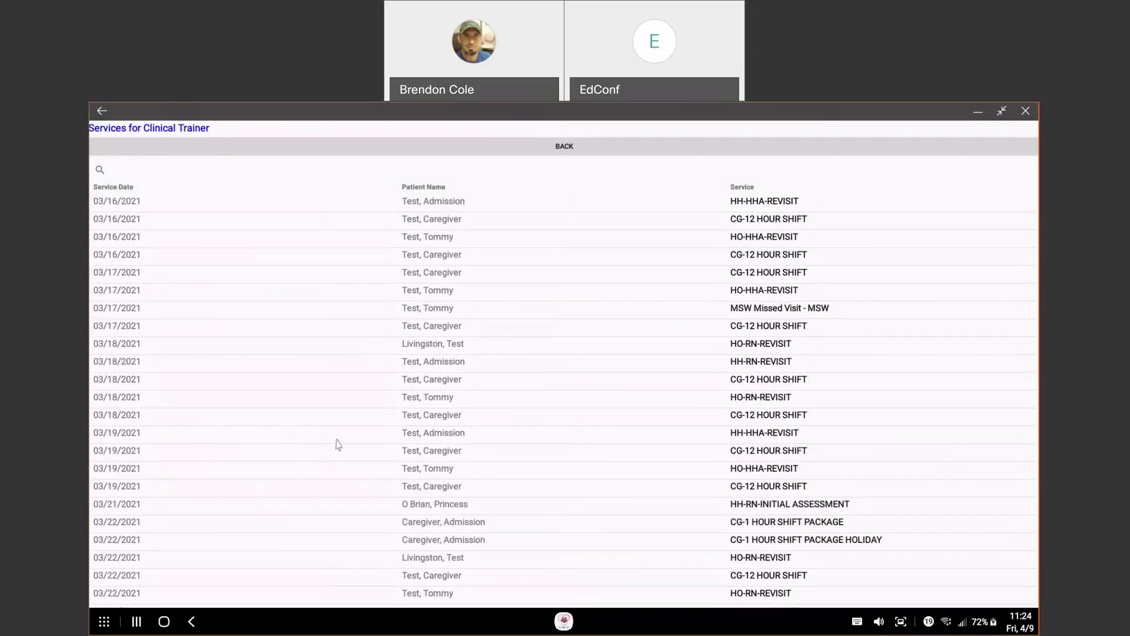
pyautogui.scroll(-10, 339, 444)
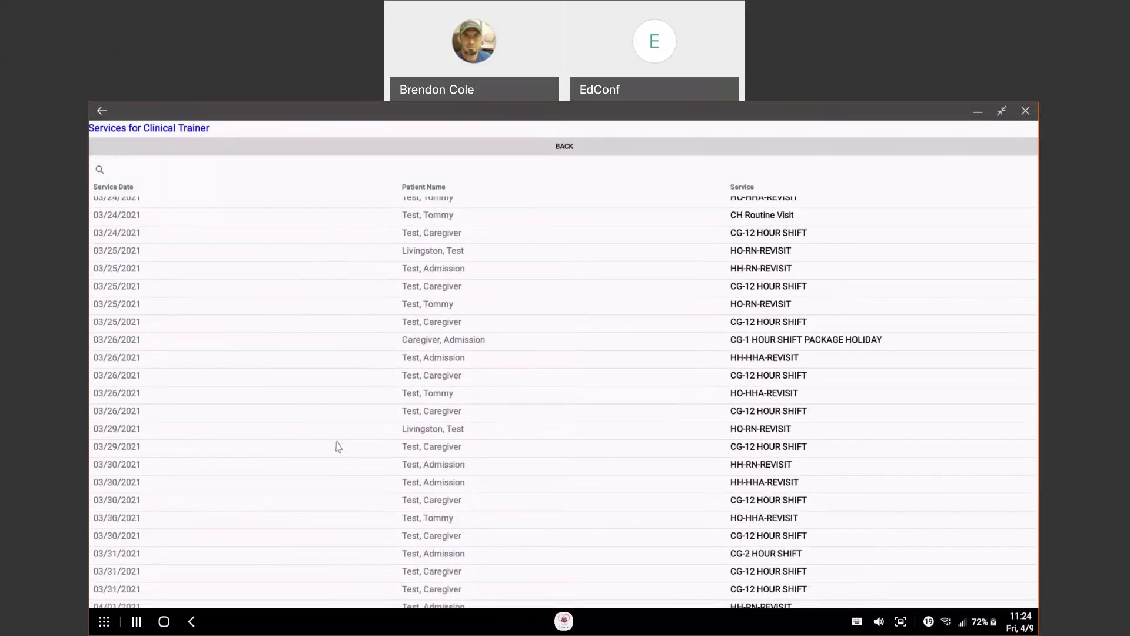
pyautogui.scroll(-7, 339, 448)
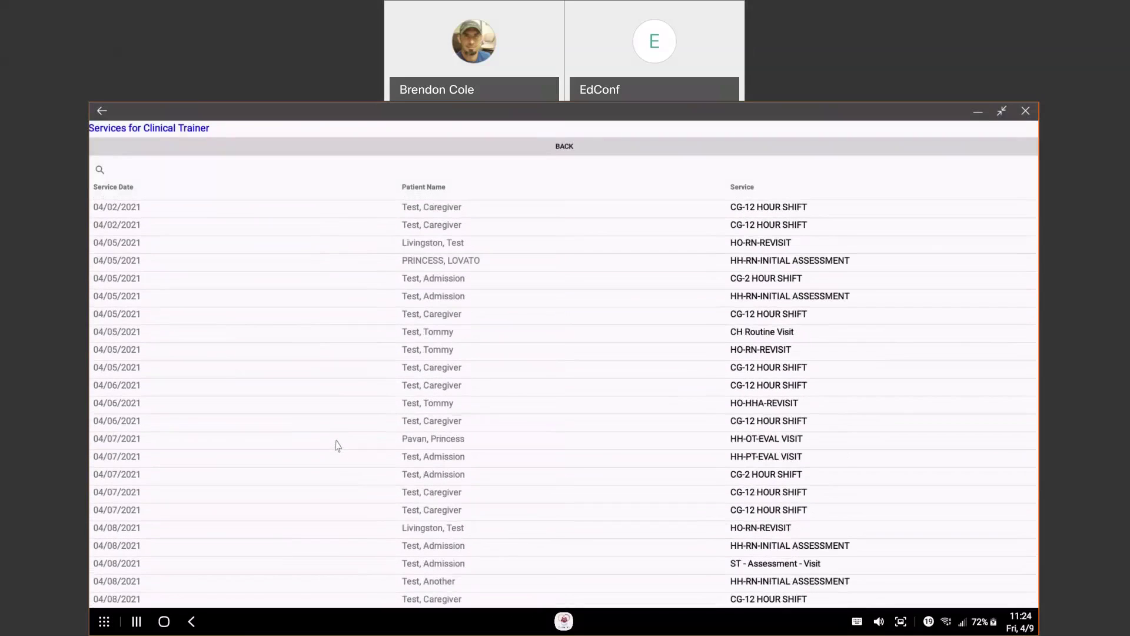
pyautogui.scroll(-2, 338, 445)
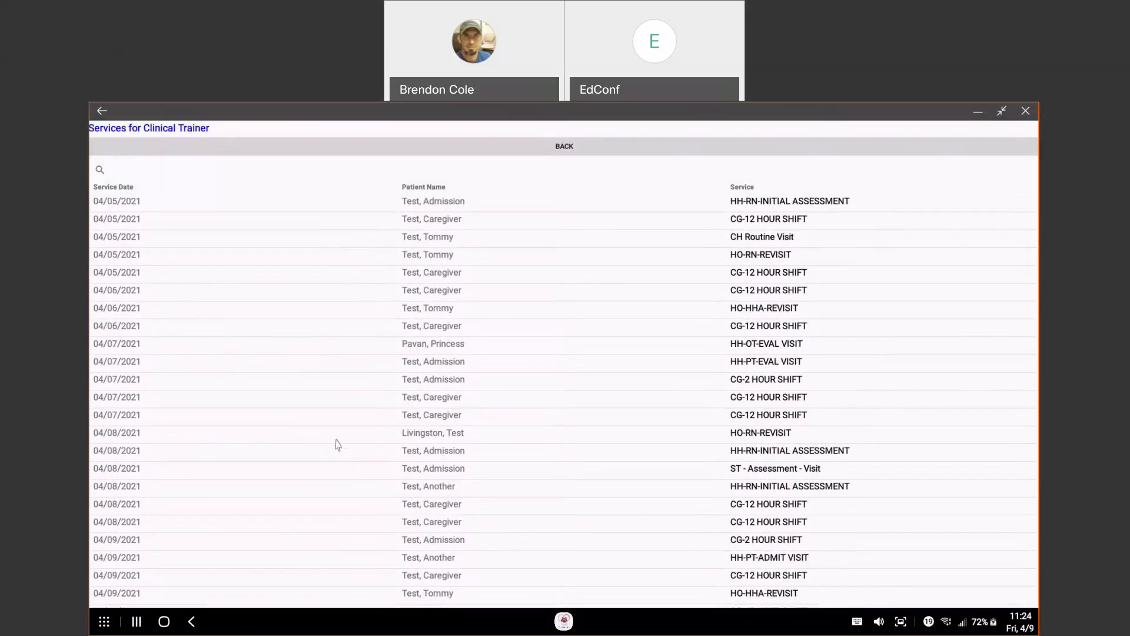
pyautogui.scroll(-1, 337, 444)
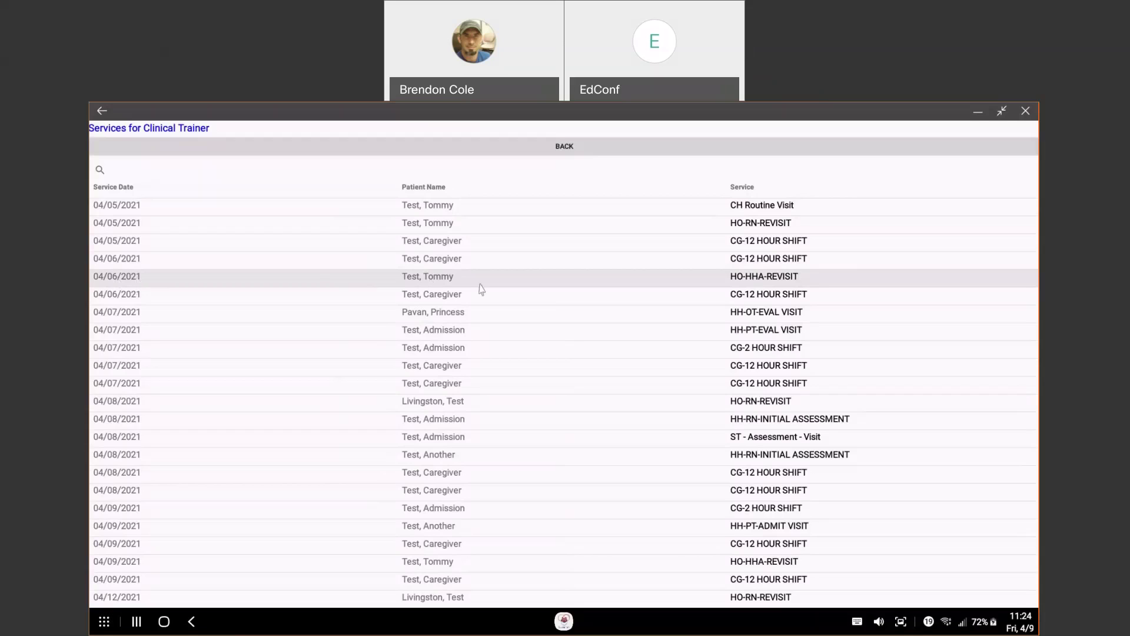
pyautogui.click(442, 282)
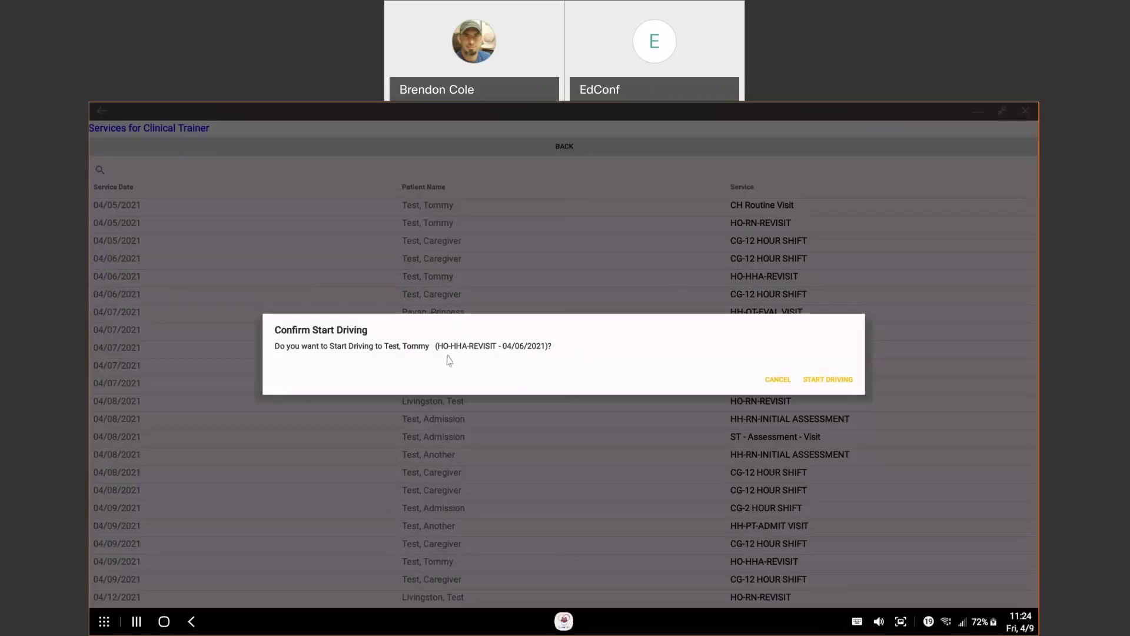
pyautogui.click(820, 385)
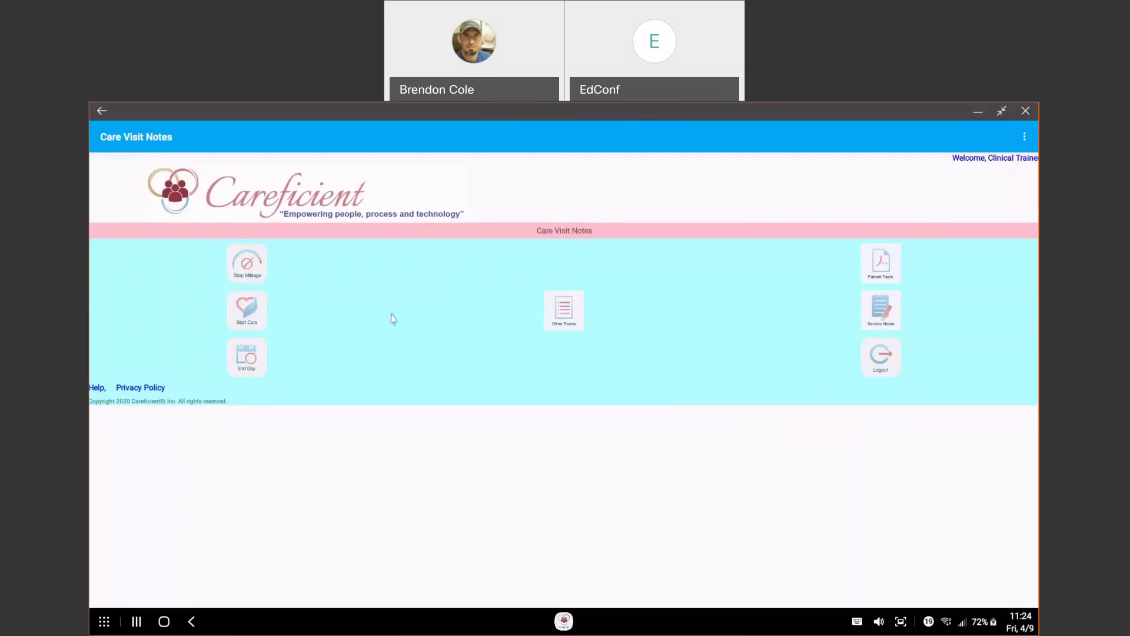
# - Stop the mileage and start care for the HO-HHA-REVISIT service dated 04/06/2021, confirming the start of care
pyautogui.click(252, 275)
pyautogui.click(248, 316)
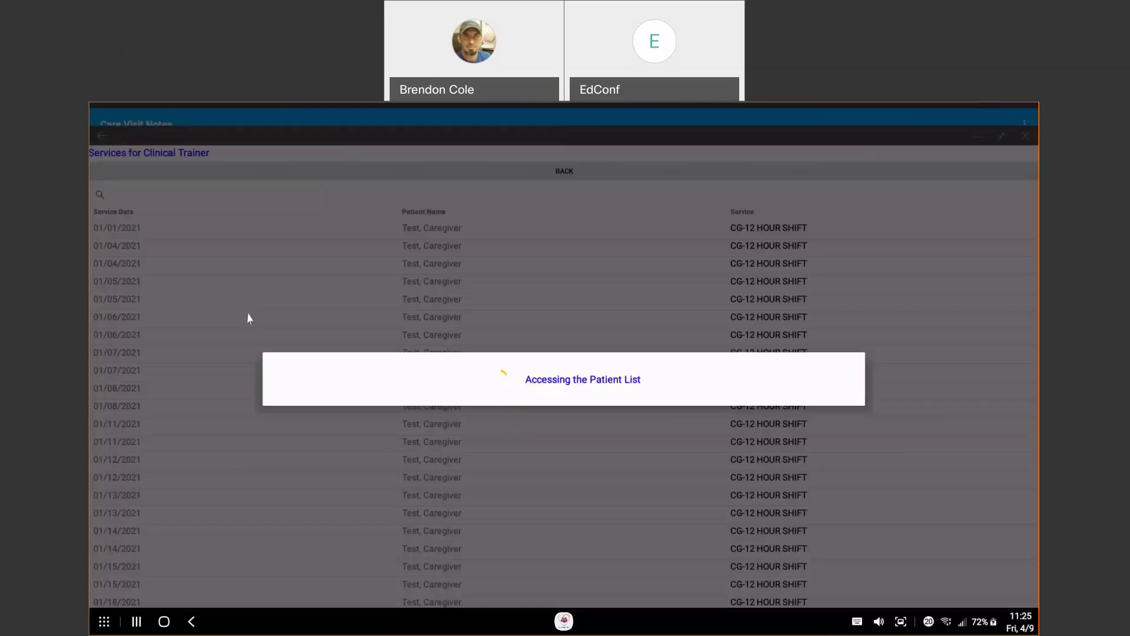
pyautogui.scroll(-15, 306, 423)
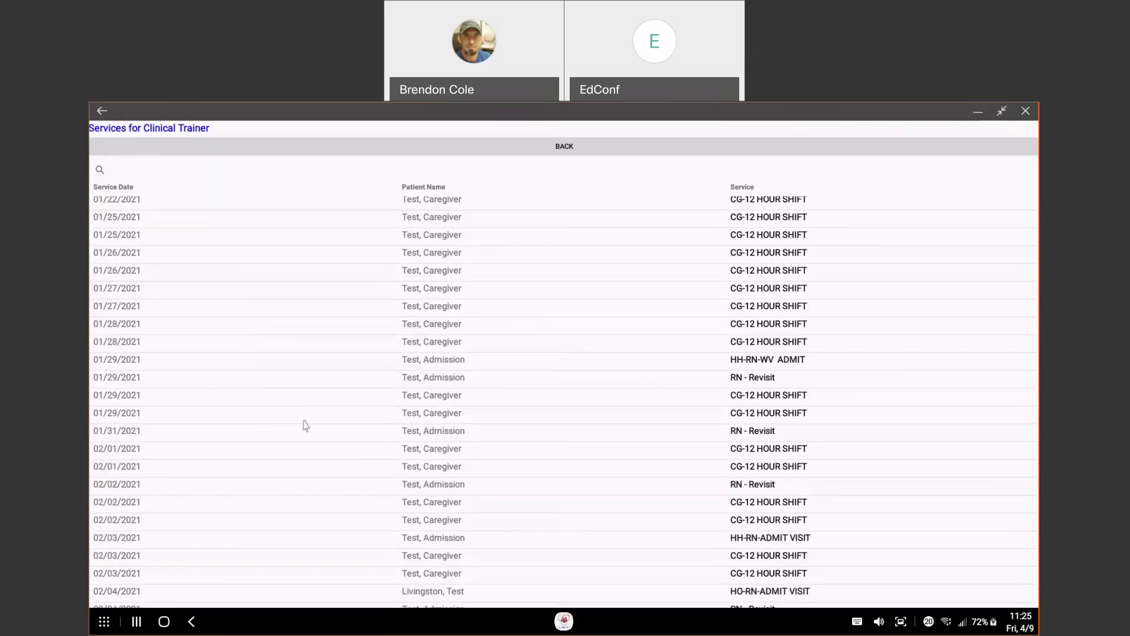
pyautogui.scroll(-6, 253, 531)
pyautogui.scroll(-2, 270, 507)
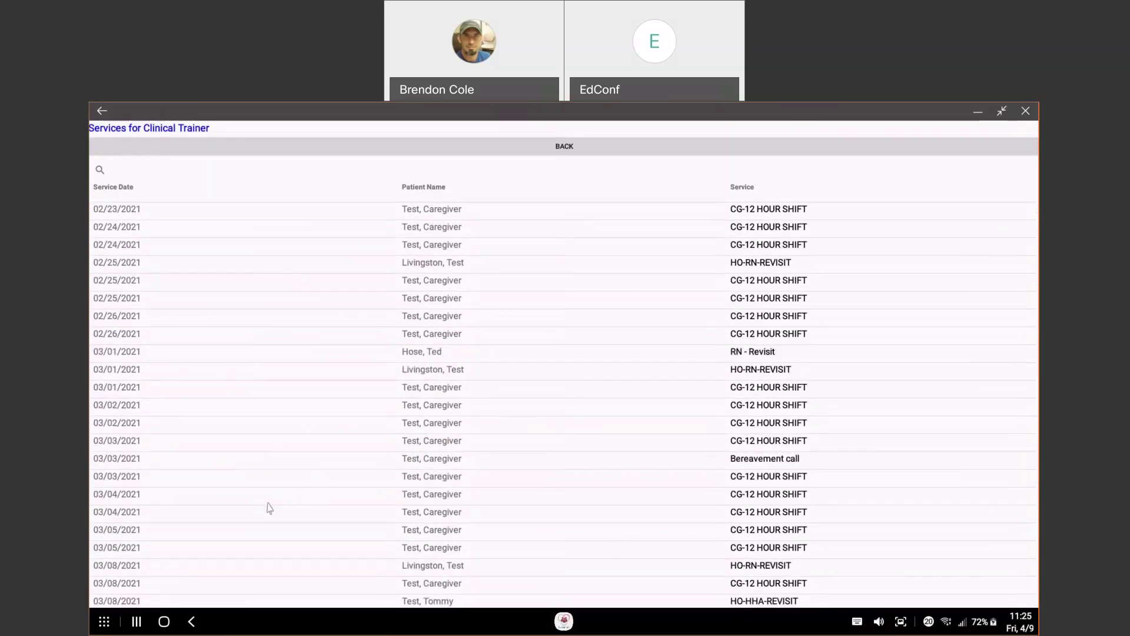
pyautogui.scroll(-10, 269, 507)
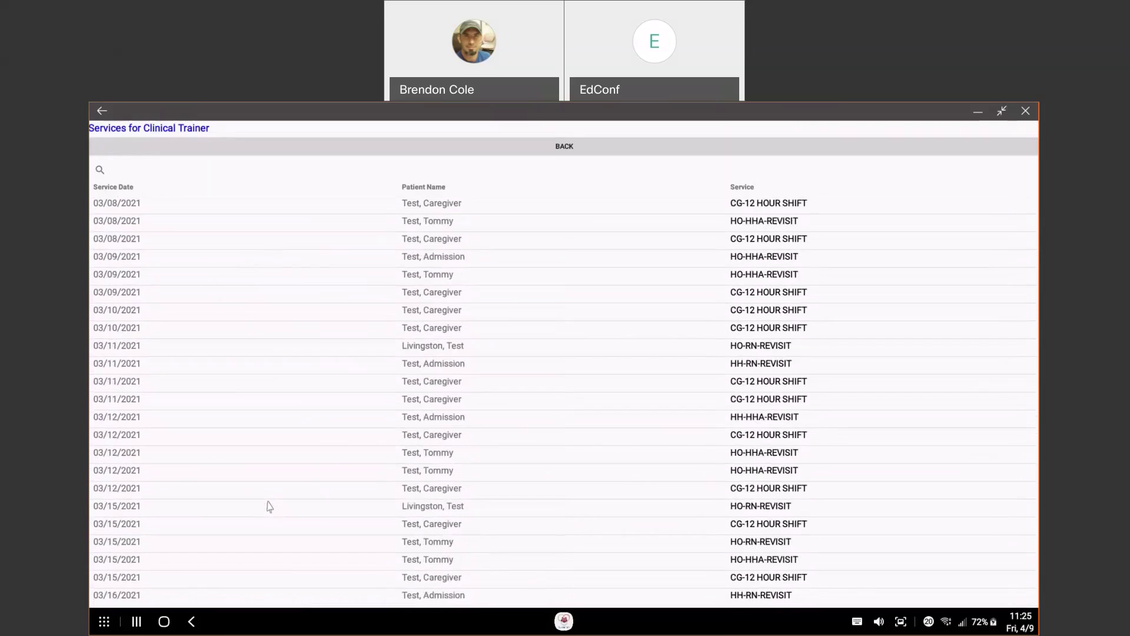
pyautogui.scroll(-8, 270, 507)
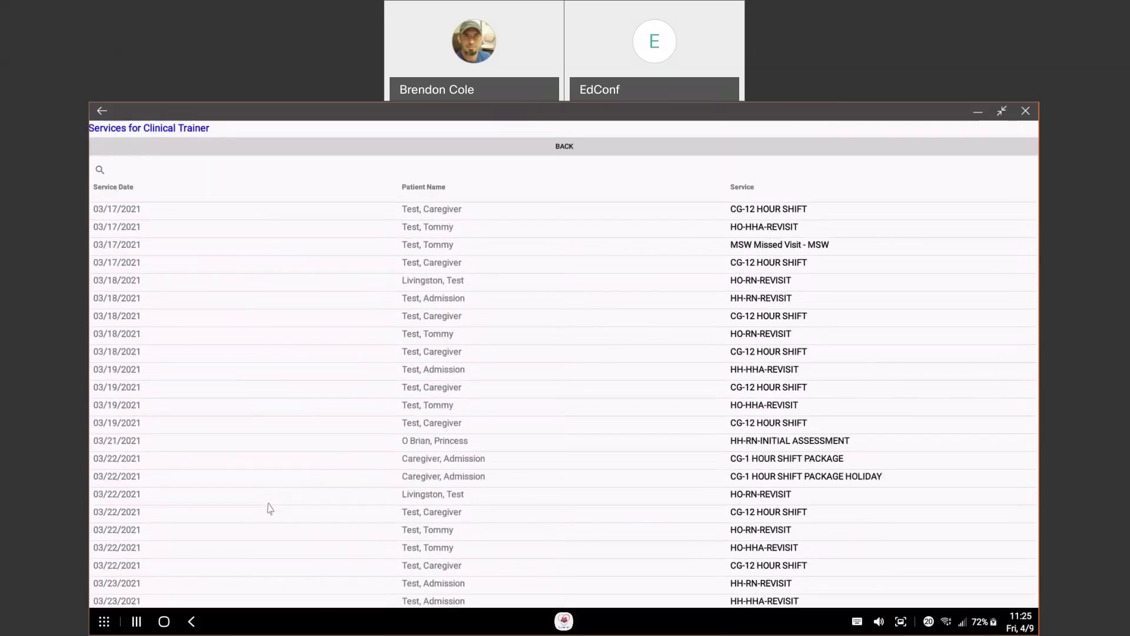
pyautogui.scroll(-8, 270, 507)
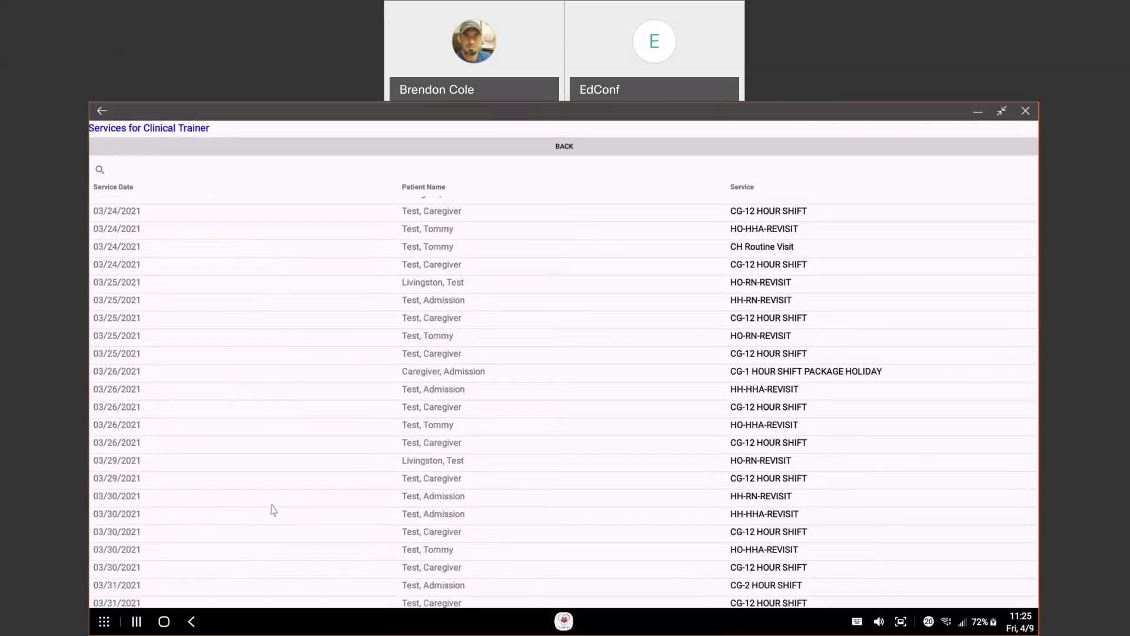
pyautogui.scroll(-5, 273, 510)
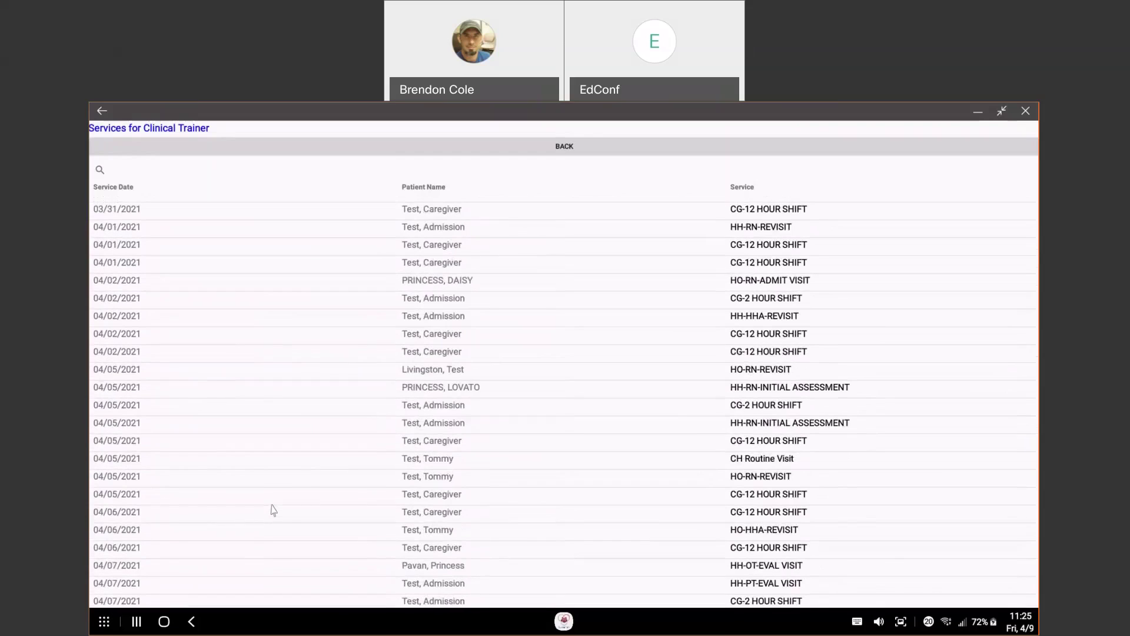
pyautogui.click(428, 533)
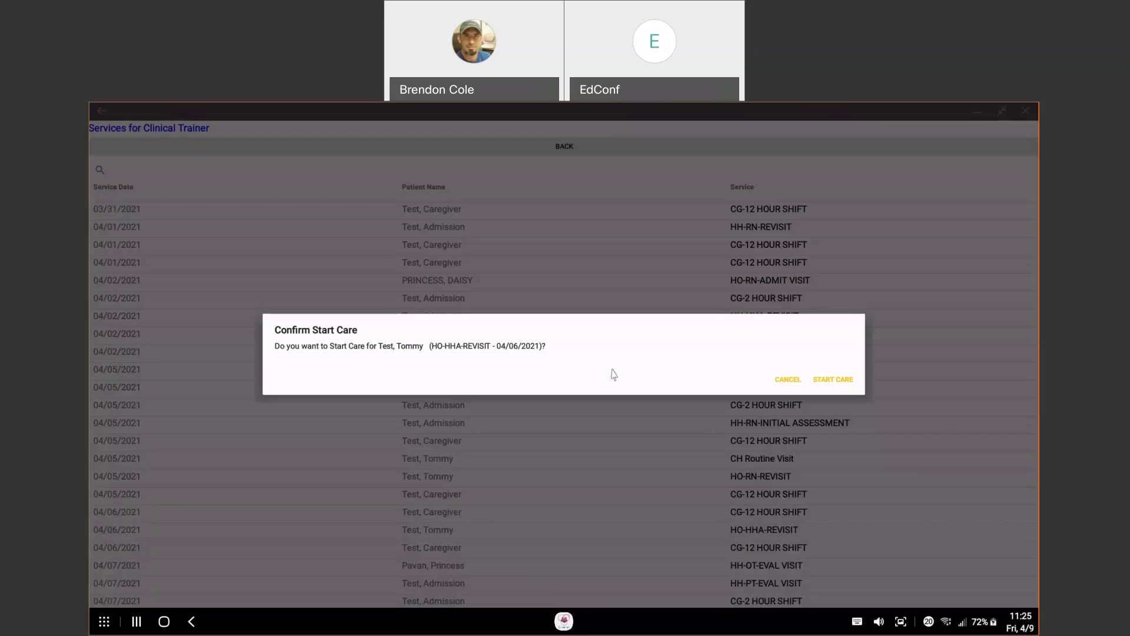
pyautogui.click(829, 381)
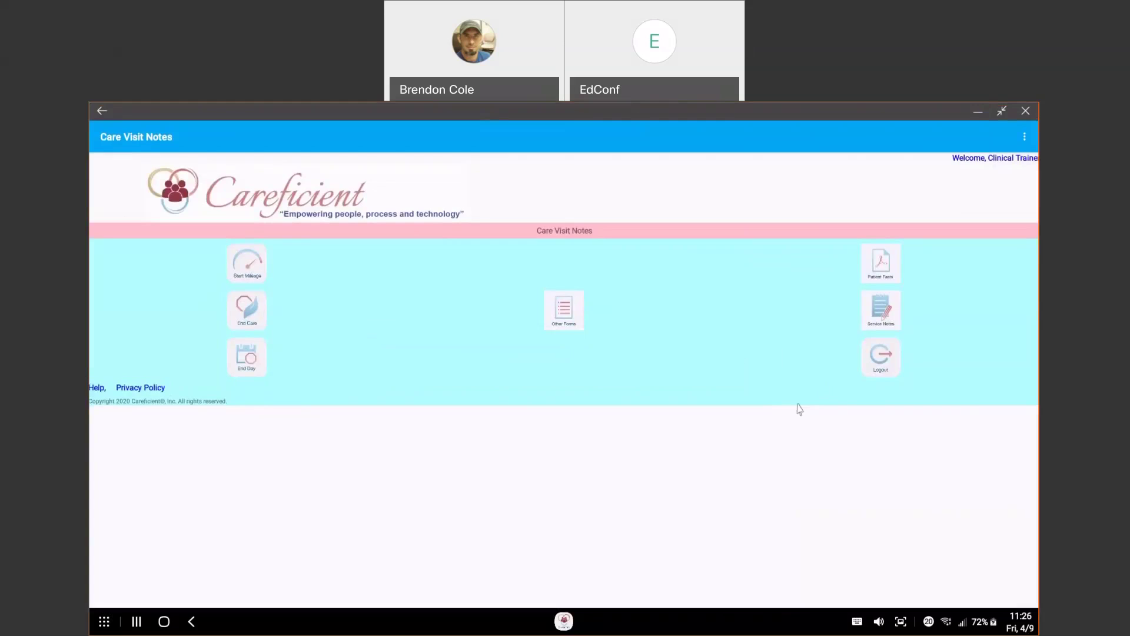
# - Add a service note for the HO-HHA-REVISIT service dated 04/06/2021 and confirm the service selection
pyautogui.click(882, 316)
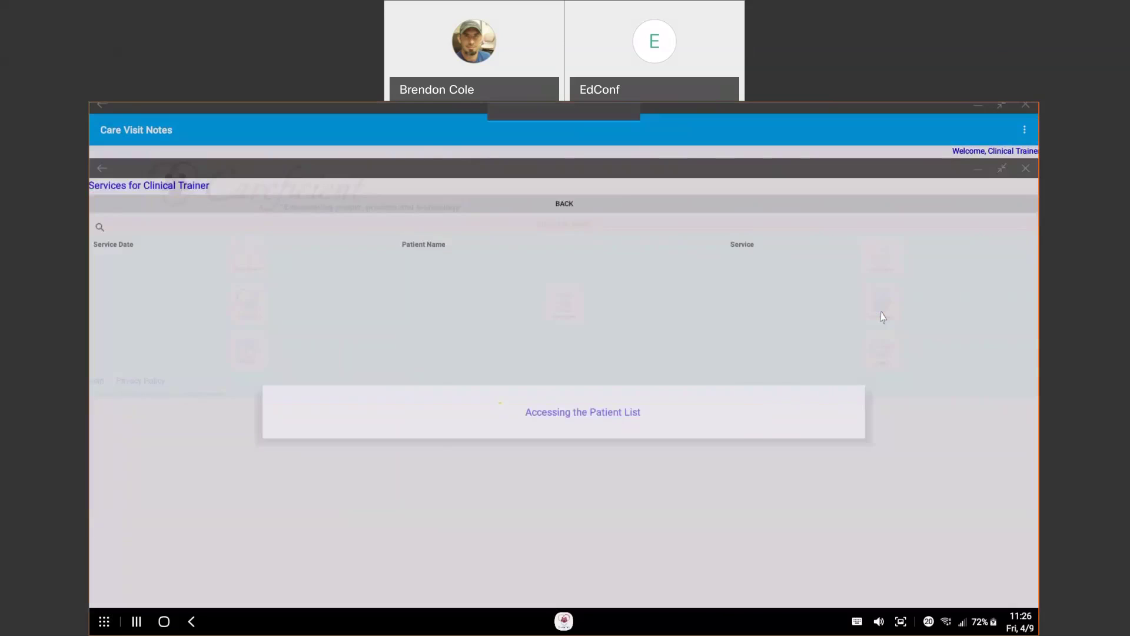
pyautogui.scroll(-10, 674, 383)
pyautogui.scroll(-3, 493, 469)
pyautogui.scroll(-15, 490, 474)
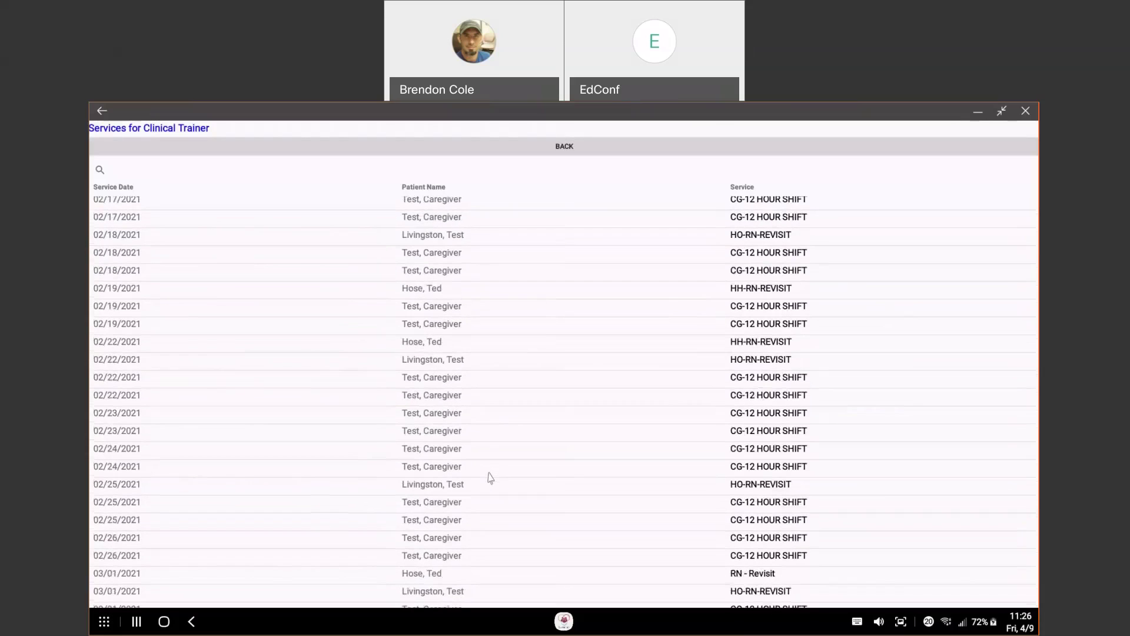
pyautogui.scroll(-8, 490, 478)
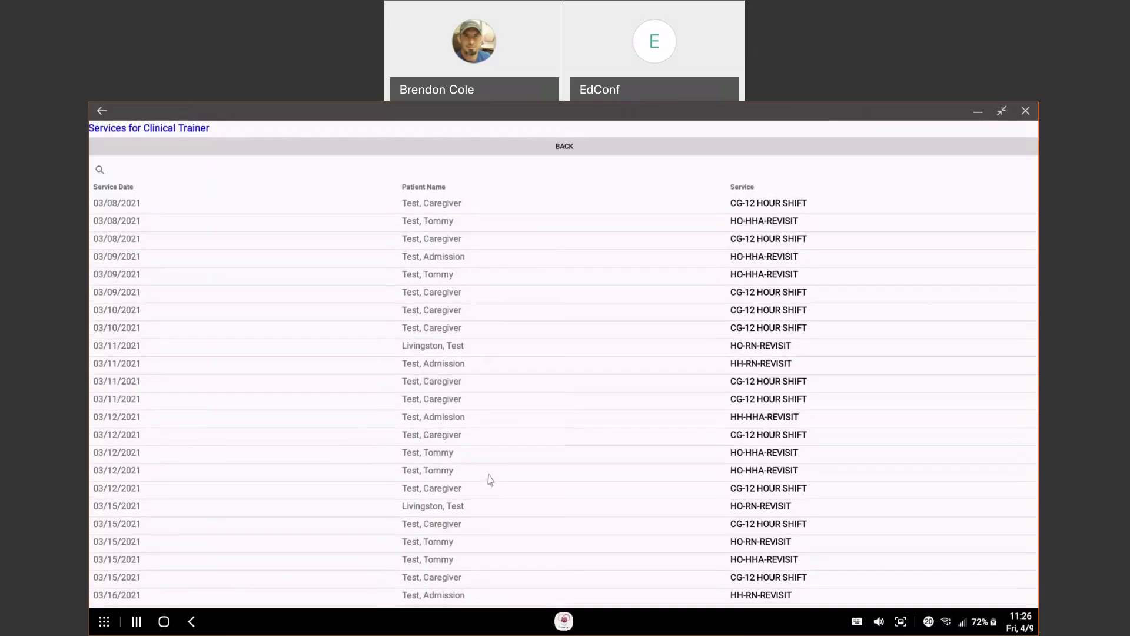
pyautogui.scroll(-4, 490, 479)
pyautogui.scroll(-6, 491, 481)
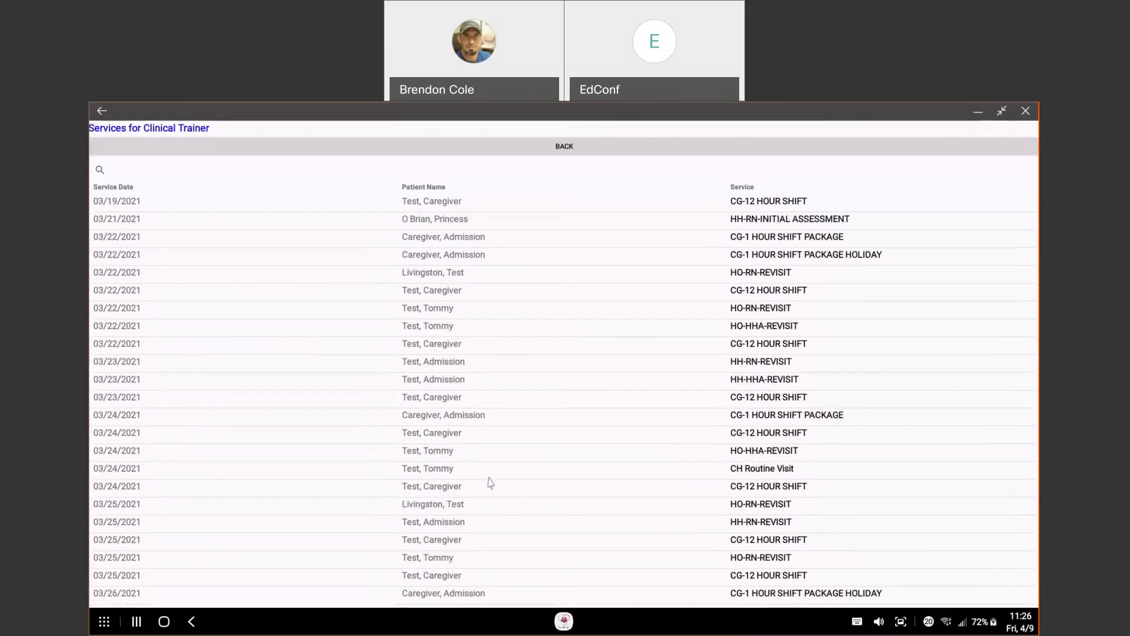
pyautogui.scroll(-4, 489, 482)
pyautogui.scroll(-6, 490, 483)
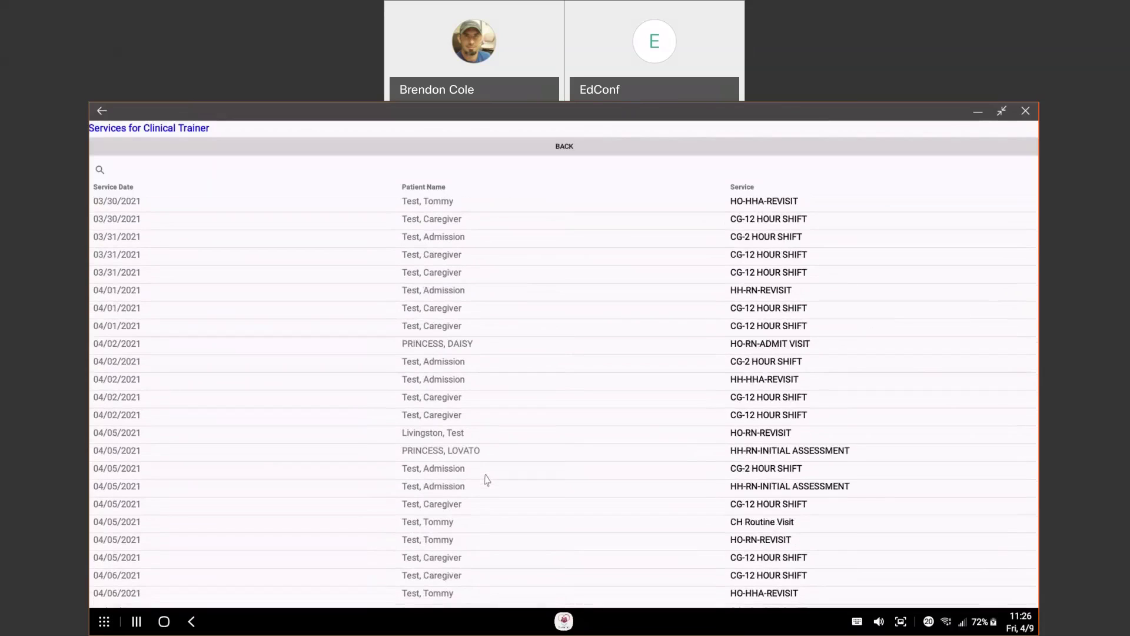
pyautogui.click(469, 593)
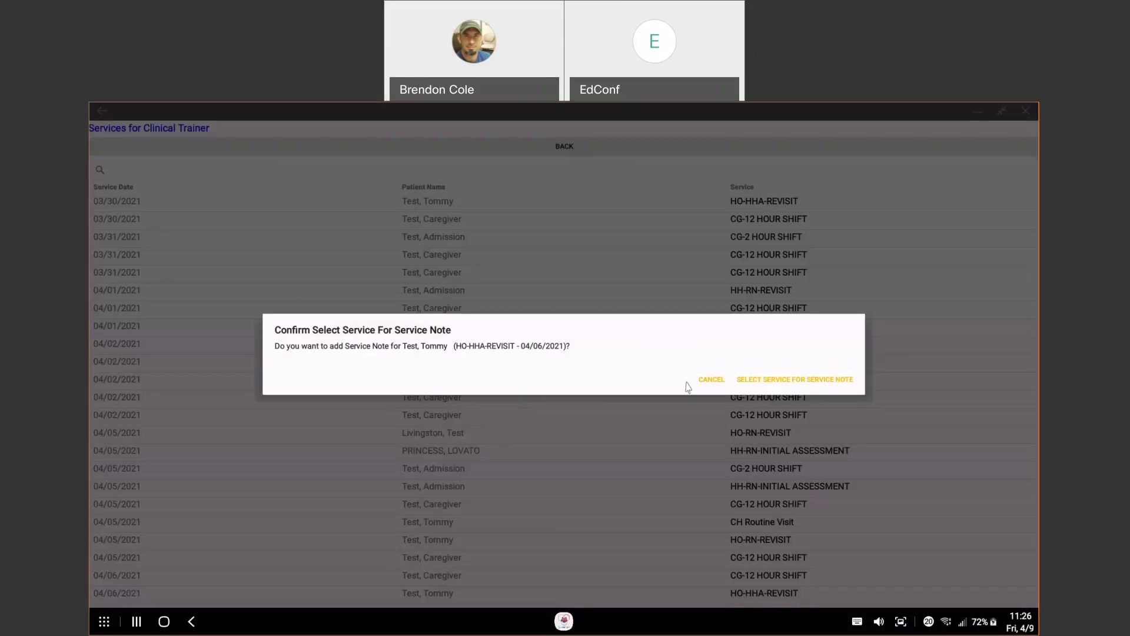
pyautogui.click(768, 385)
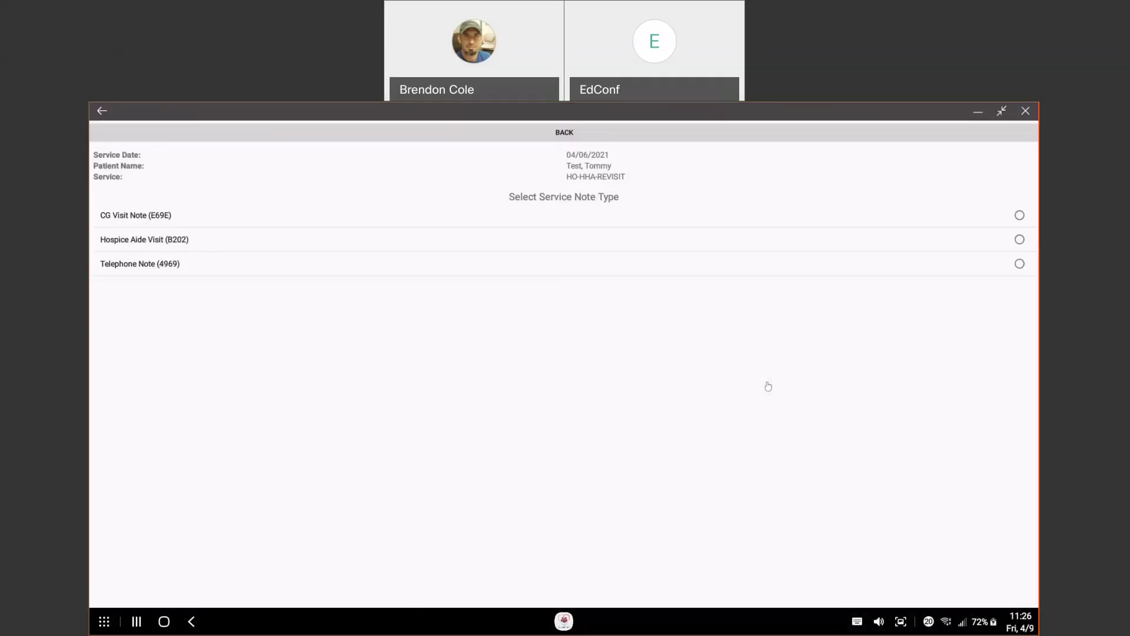
# - Choose Hospice Aide Visit (B202) as the service note type and confirm it
pyautogui.click(253, 246)
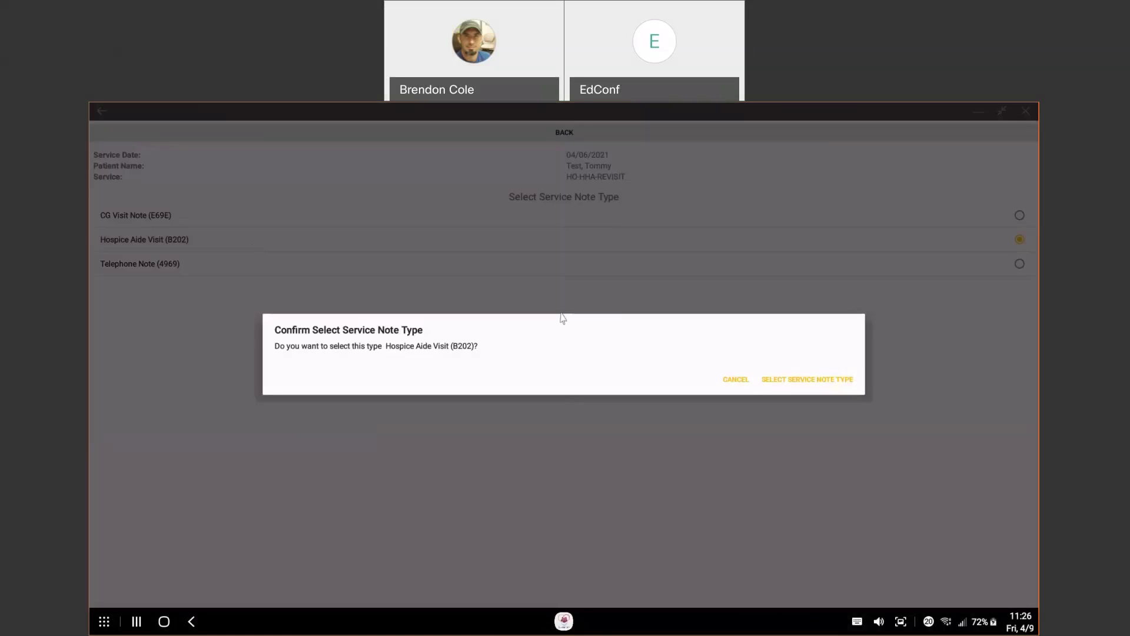
pyautogui.click(807, 379)
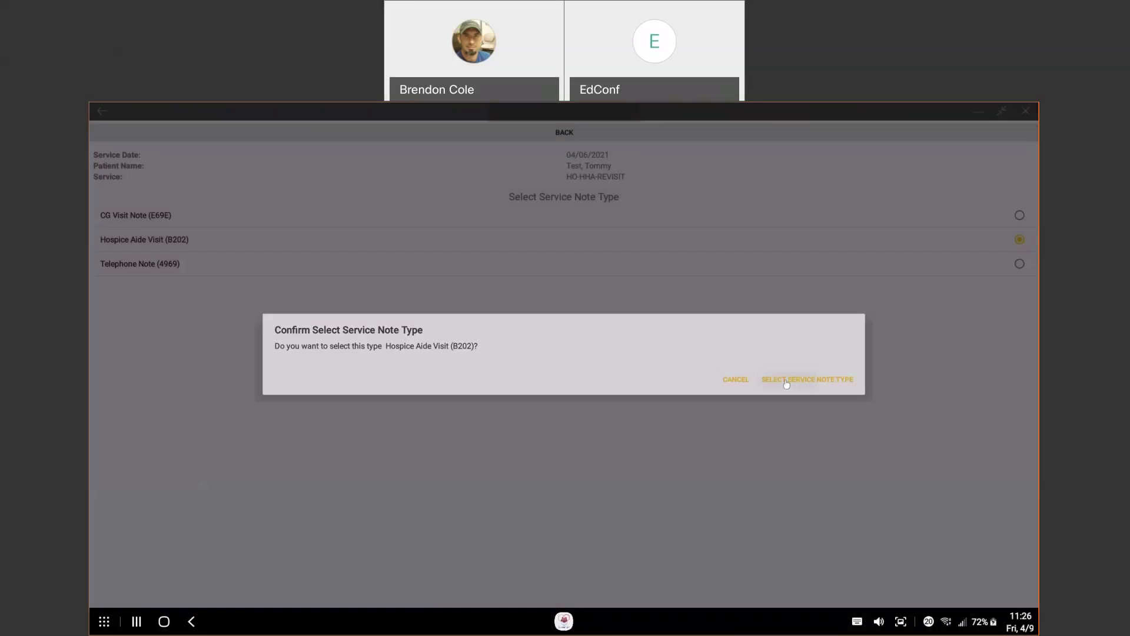
pyautogui.click(786, 380)
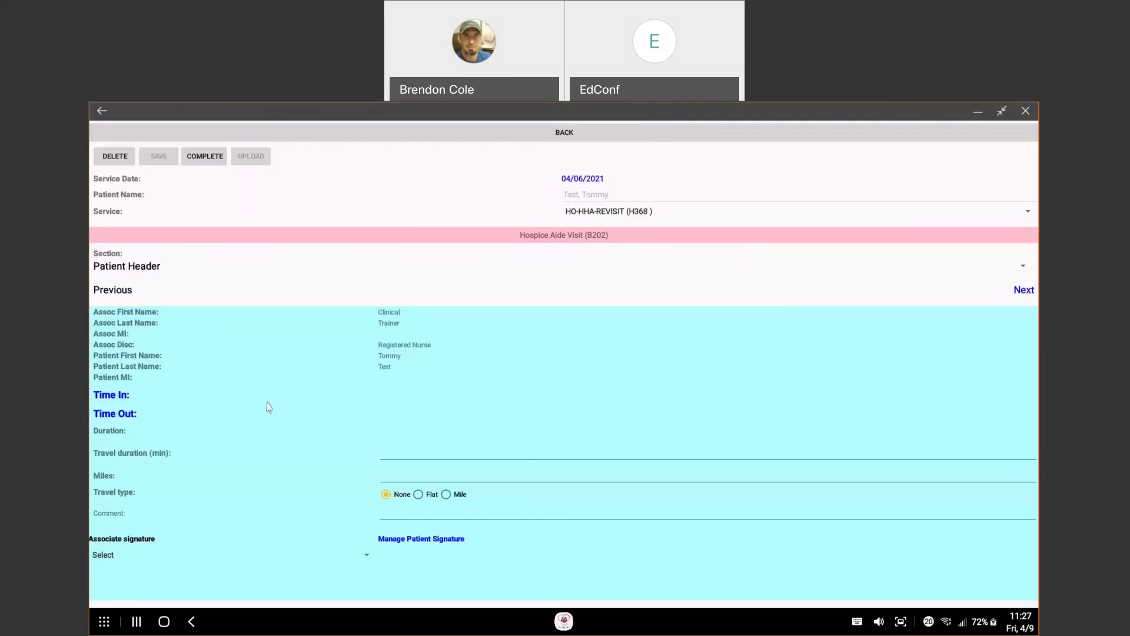
# - Set the visit's Time In to 10:27 AM in the Patient Header section
pyautogui.click(118, 402)
pyautogui.click(570, 327)
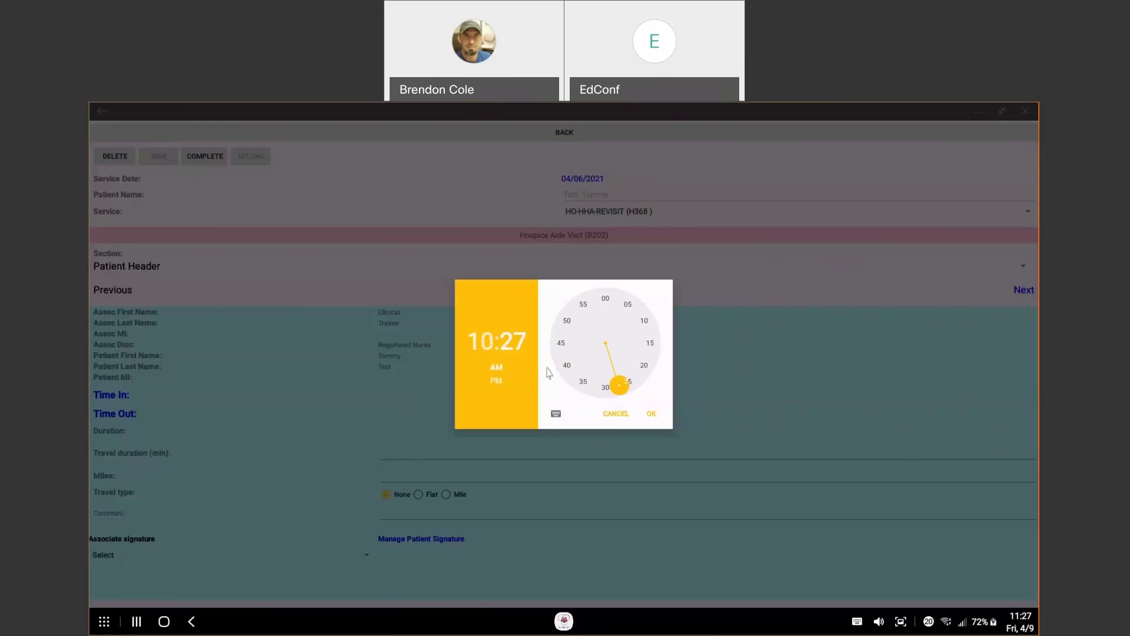
pyautogui.click(653, 414)
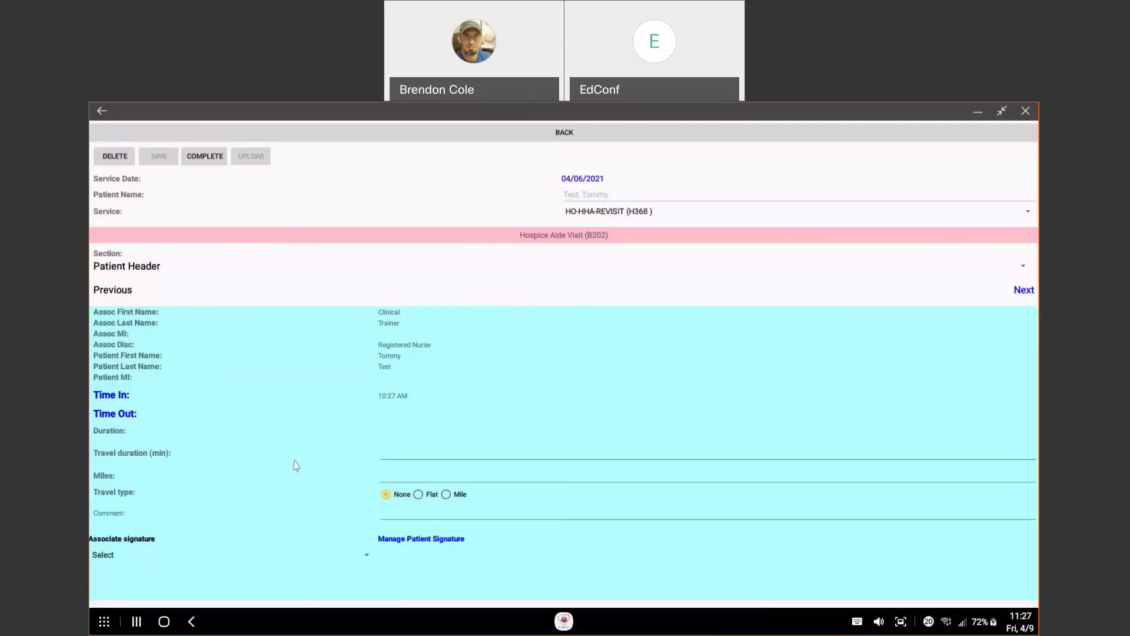
# - Go to the Hospice Aide Plan of Care tasks and mark Shower and Bed bath as Completed, leaving their comments blank
pyautogui.click(1022, 292)
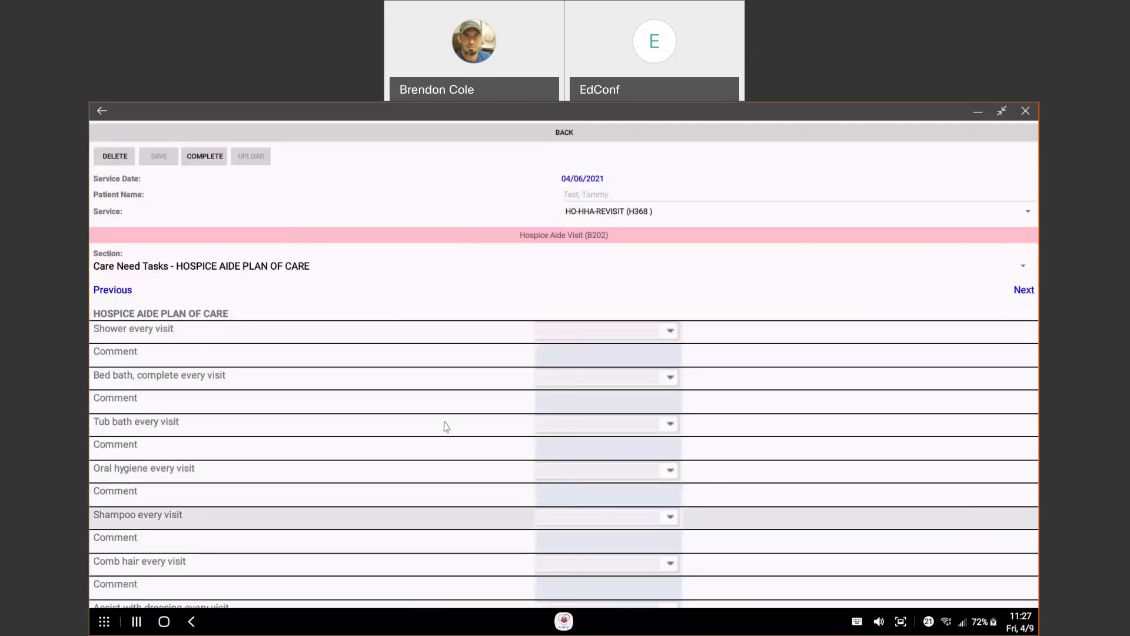
pyautogui.click(586, 333)
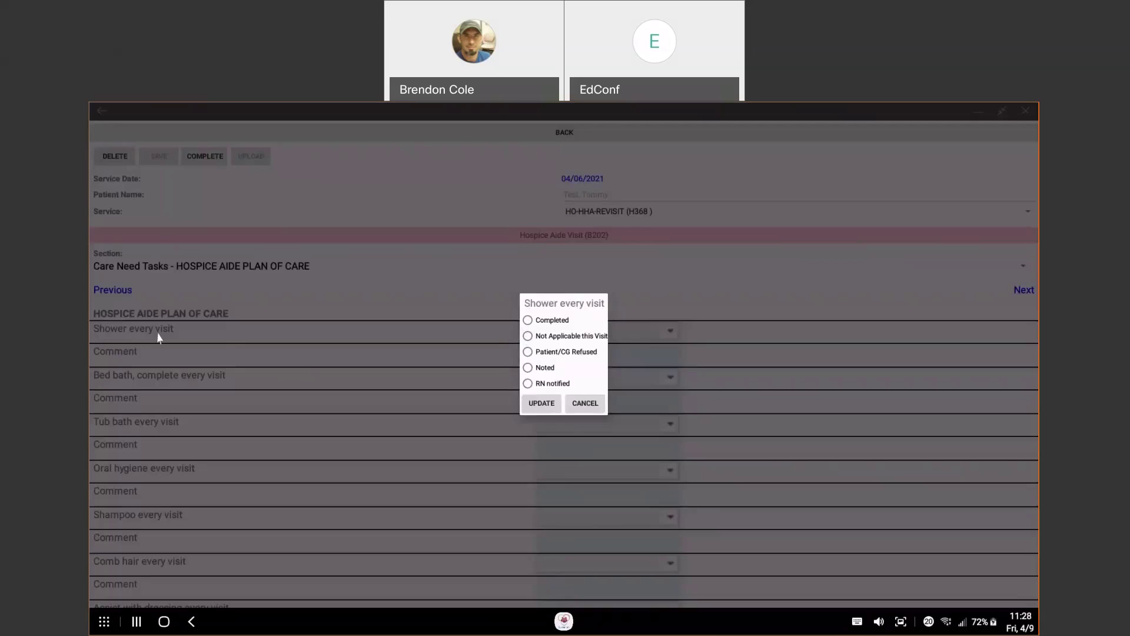
pyautogui.click(527, 320)
pyautogui.click(541, 405)
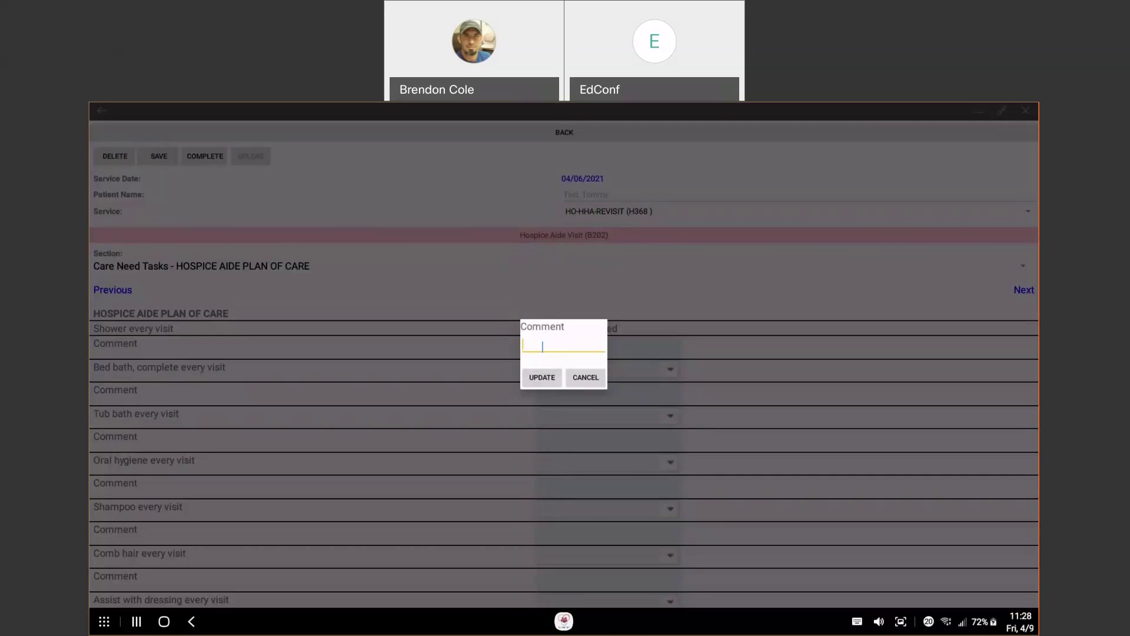
pyautogui.click(543, 378)
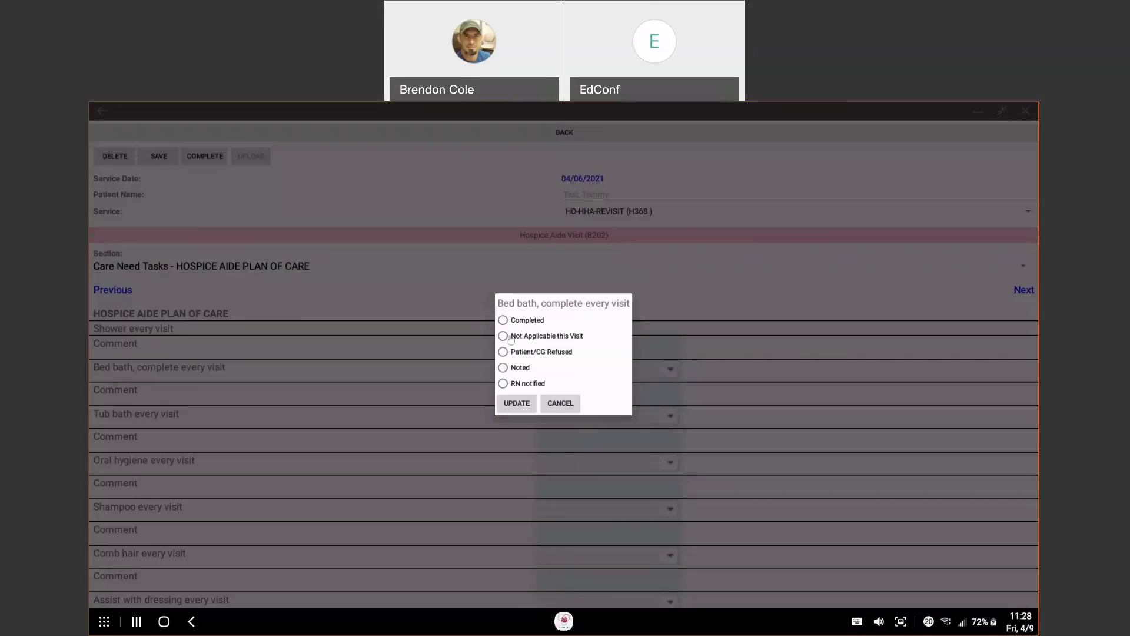
pyautogui.click(503, 321)
pyautogui.click(514, 406)
pyautogui.click(544, 376)
# - Mark the Tub bath and Oral hygiene tasks as Completed with blank comments
pyautogui.click(530, 320)
pyautogui.click(533, 409)
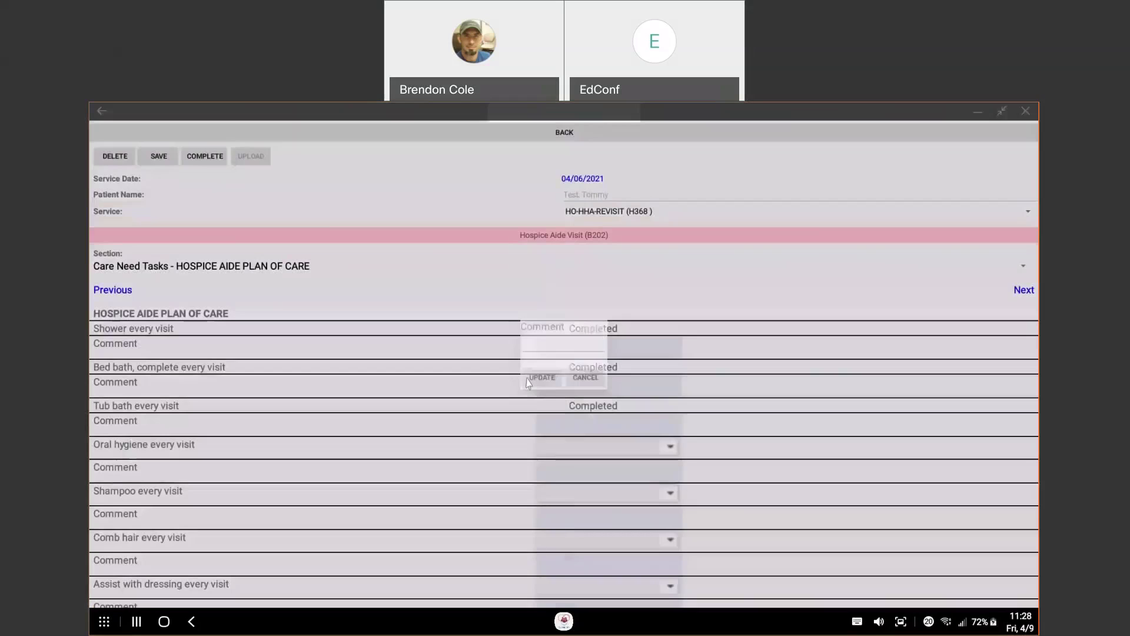
pyautogui.click(536, 380)
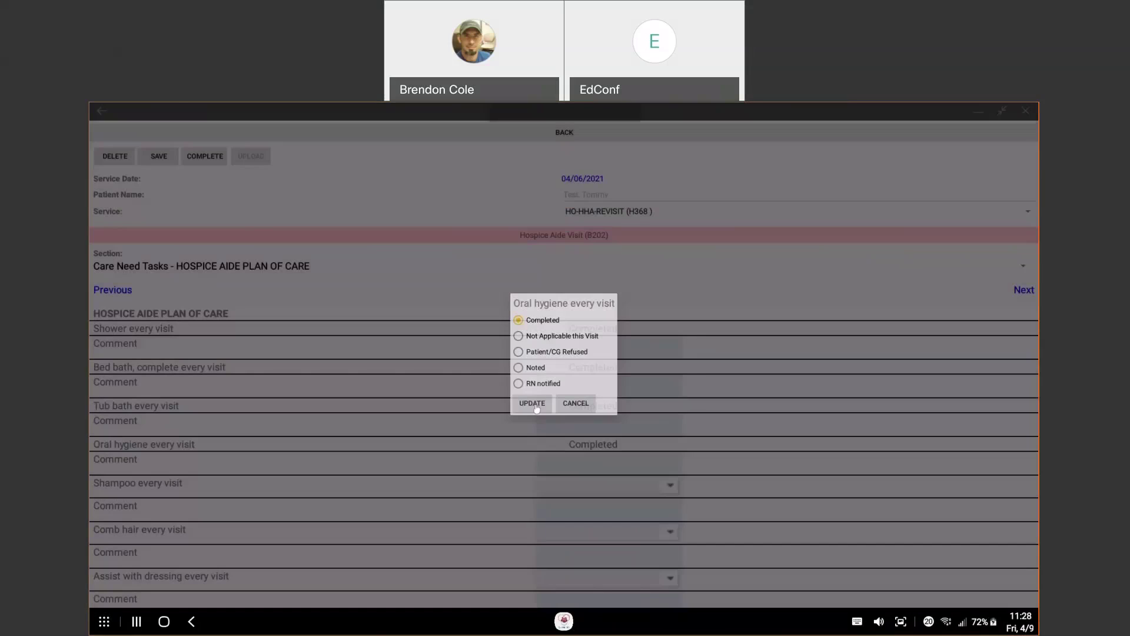
pyautogui.click(531, 403)
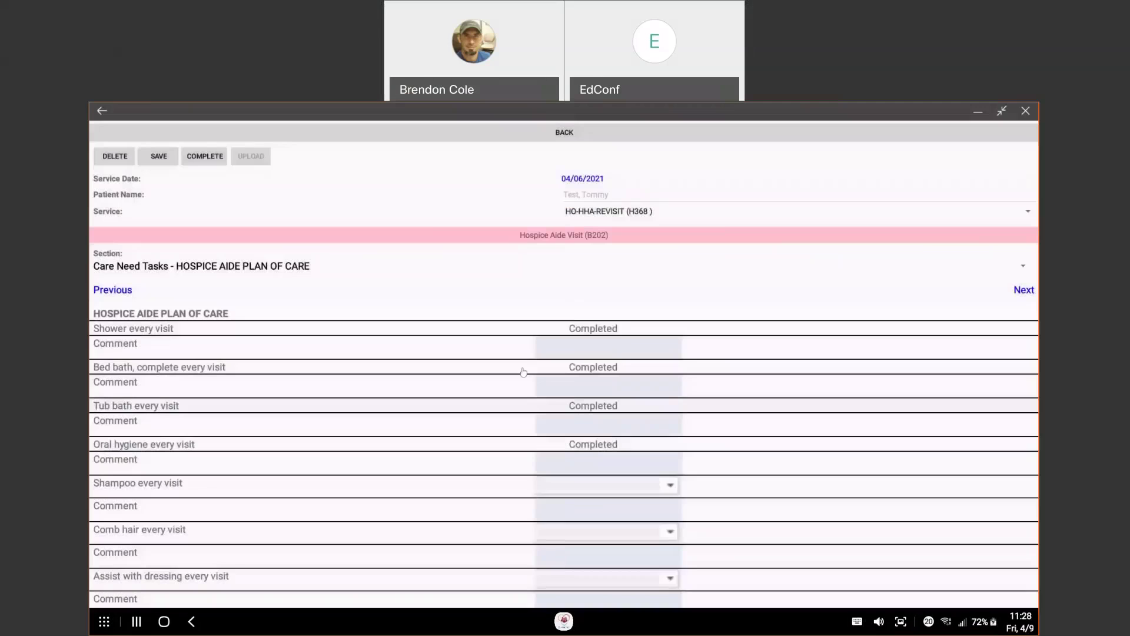
pyautogui.click(541, 380)
# - Mark the Shampoo and Comb hair tasks as Completed with blank comments
pyautogui.click(524, 319)
pyautogui.click(539, 409)
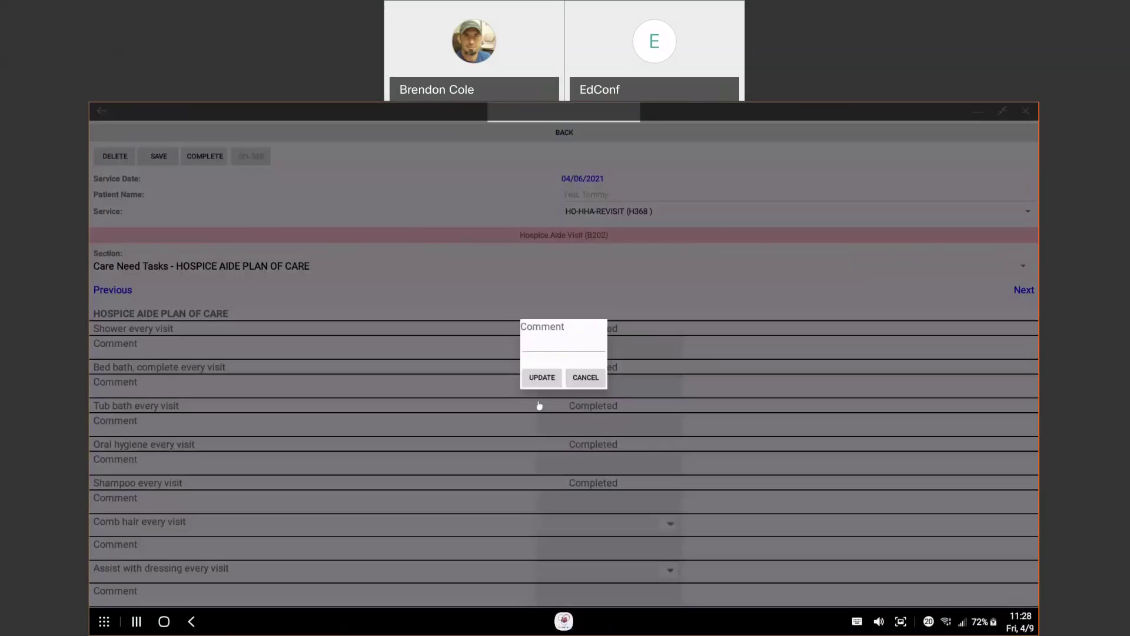
pyautogui.click(538, 380)
pyautogui.click(523, 320)
pyautogui.click(535, 406)
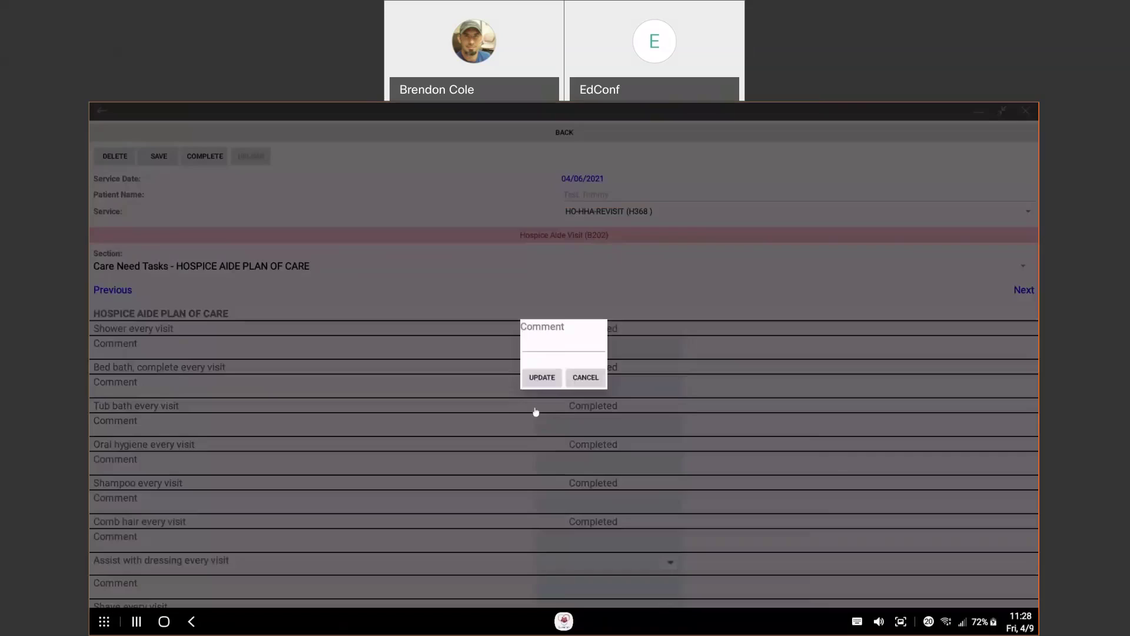
pyautogui.click(537, 377)
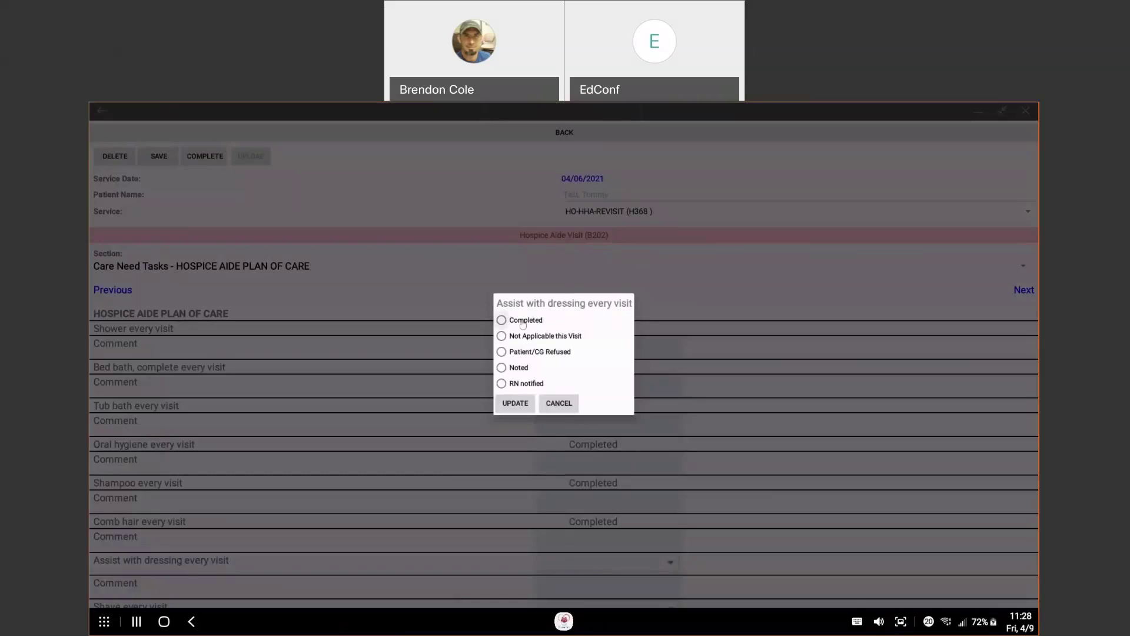
# - Mark the Assist with dressing and Shave tasks as Completed with blank comments
pyautogui.click(516, 404)
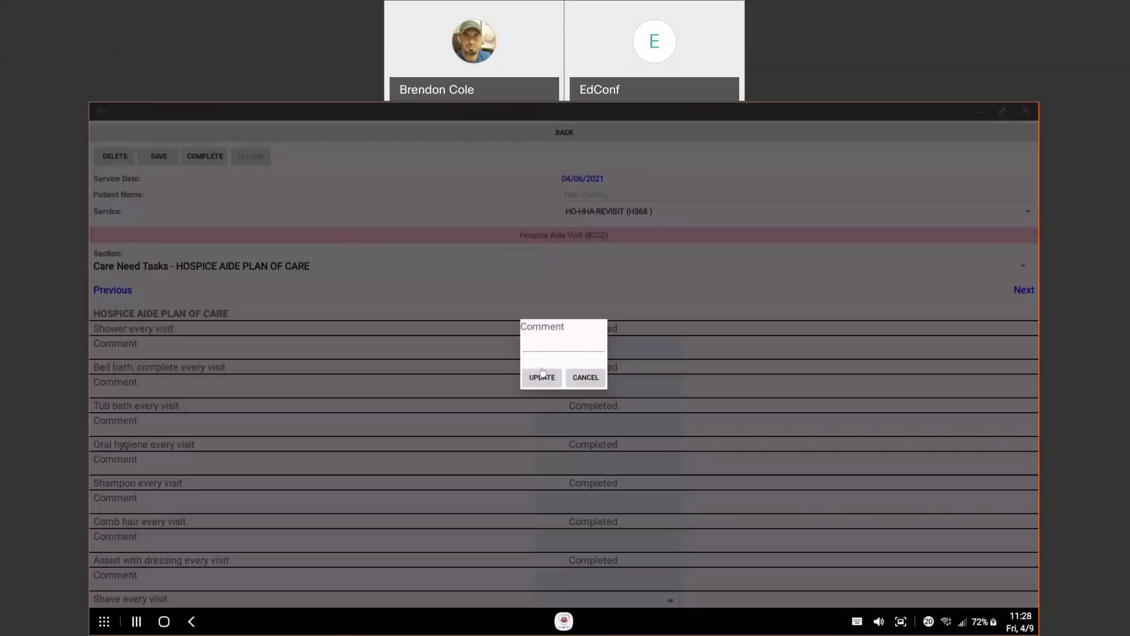
pyautogui.click(541, 373)
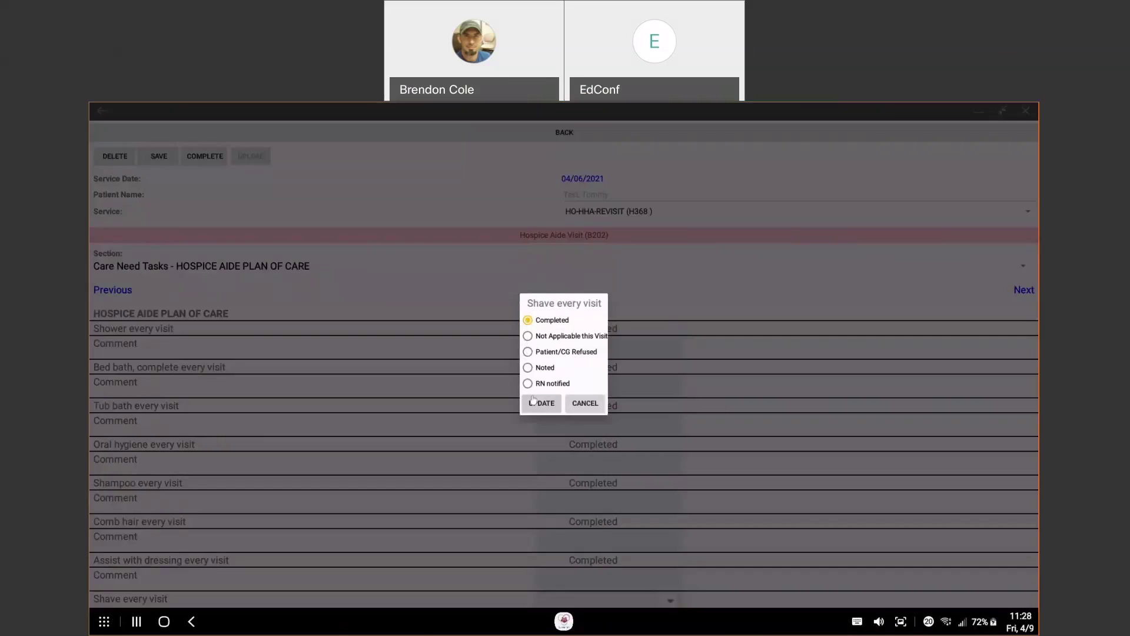
pyautogui.click(533, 402)
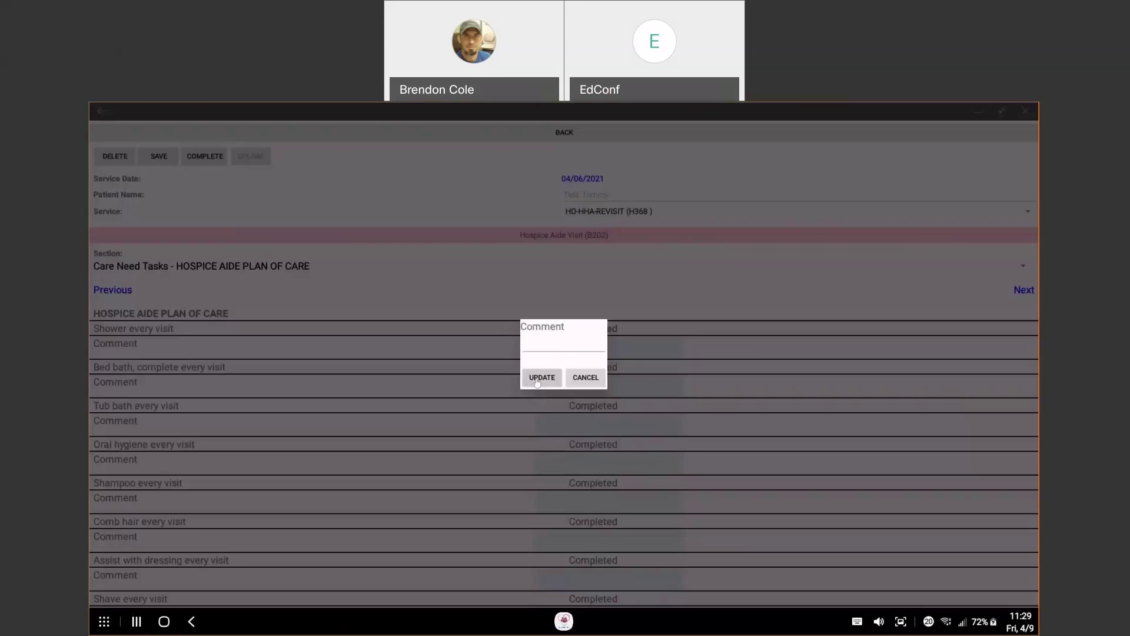
pyautogui.click(537, 381)
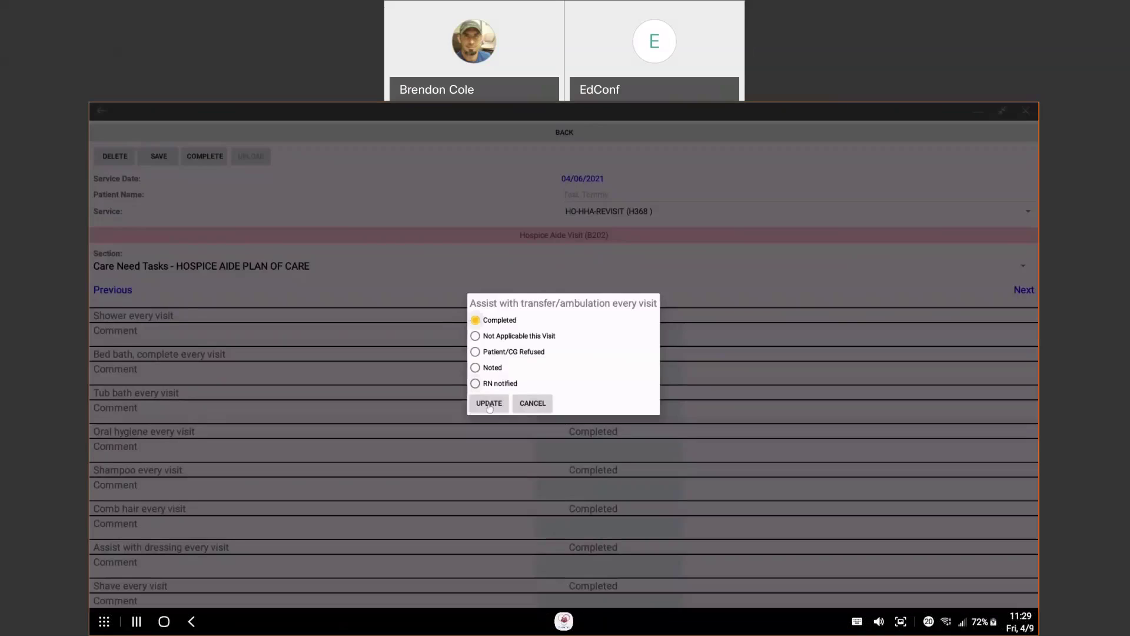
# - Mark the Assist with transfer/ambulation and Change linens tasks as Completed with blank comments
pyautogui.click(489, 404)
pyautogui.click(539, 377)
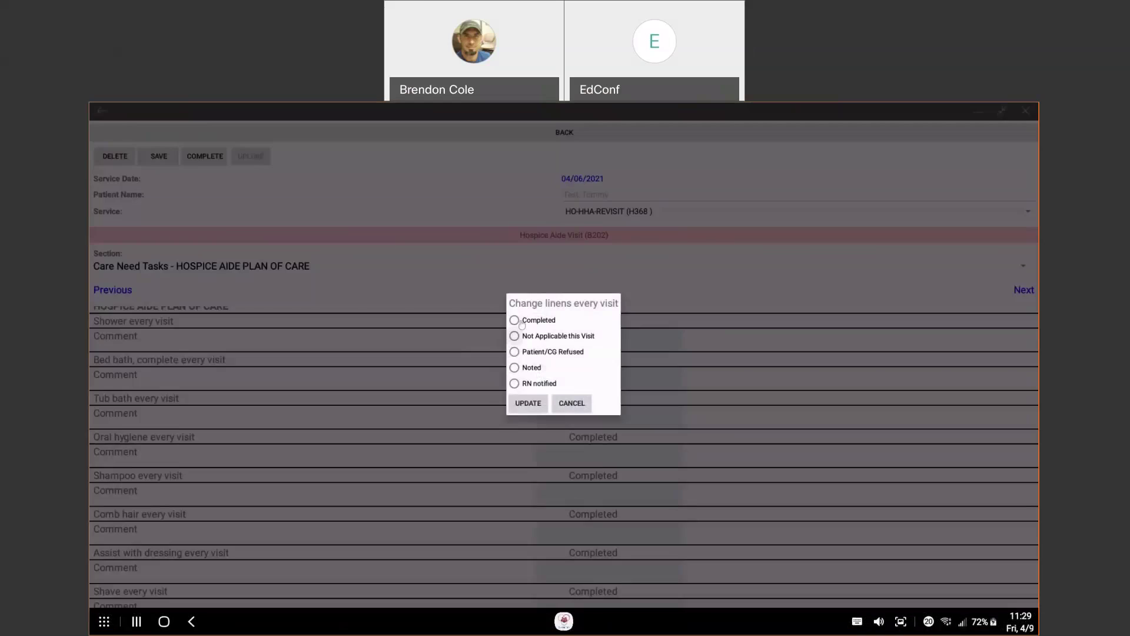
pyautogui.click(514, 320)
pyautogui.click(528, 403)
pyautogui.click(538, 379)
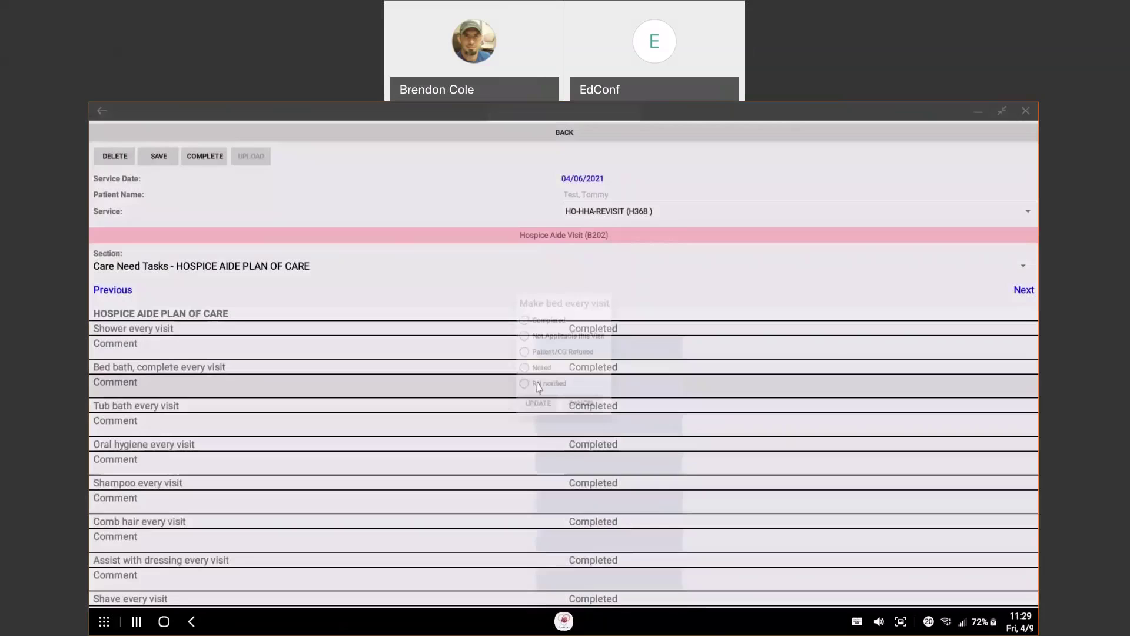
# - Mark the Make bed and Tidy patient area tasks as Completed with blank comments
pyautogui.click(524, 320)
pyautogui.click(534, 404)
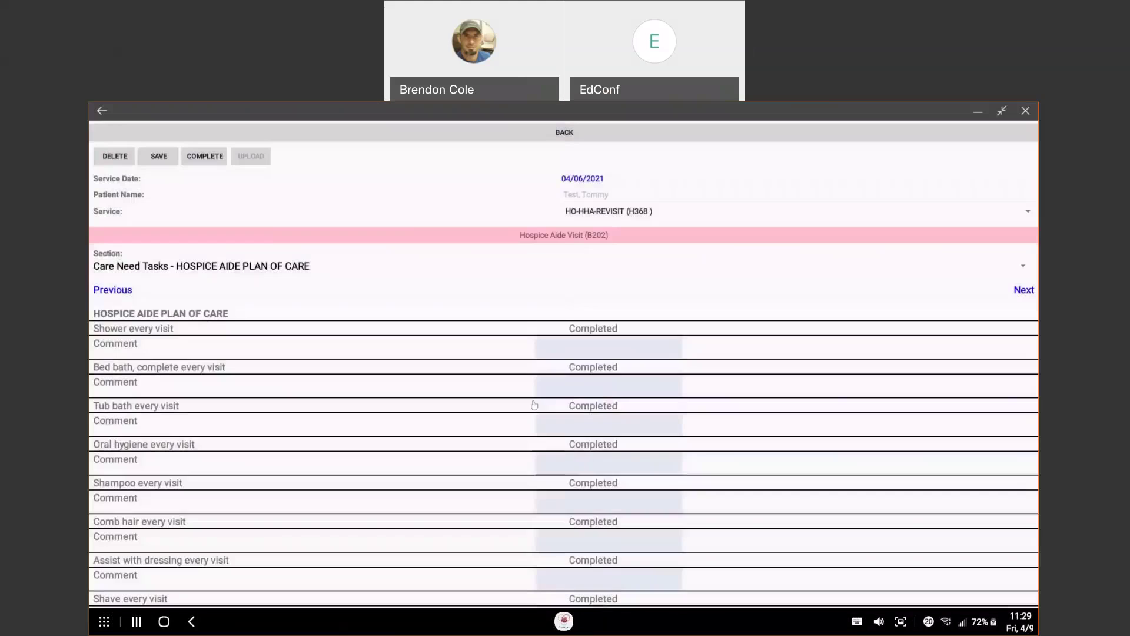
pyautogui.click(538, 379)
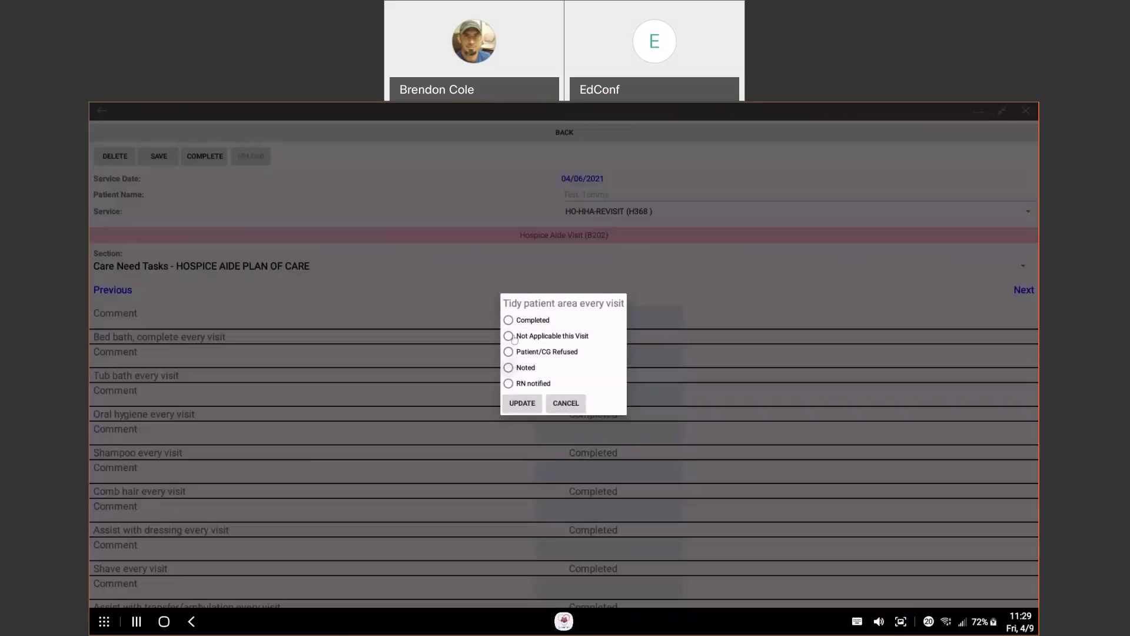
pyautogui.click(508, 319)
pyautogui.click(523, 403)
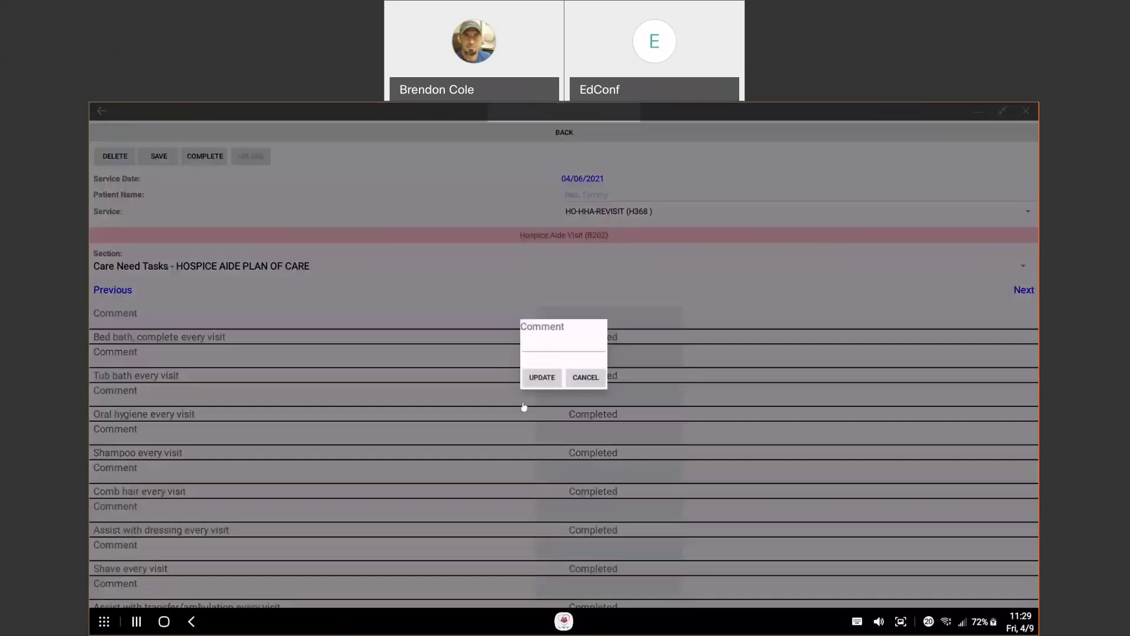
pyautogui.click(542, 377)
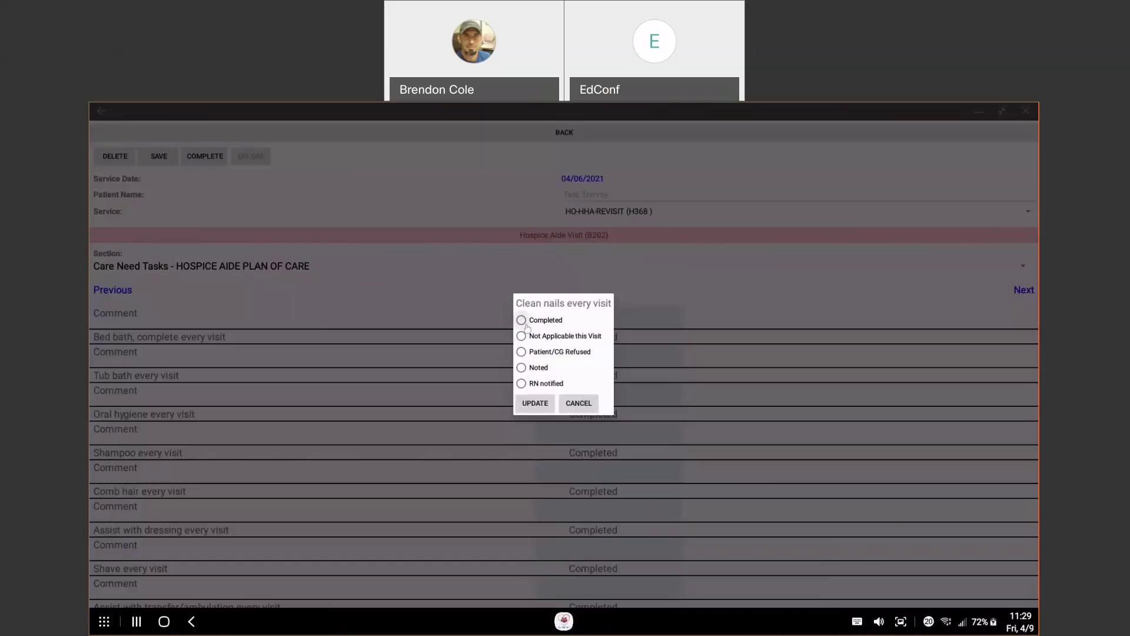
# - Mark the Clean nails and File nails tasks as Completed with blank comments
pyautogui.click(522, 320)
pyautogui.click(532, 405)
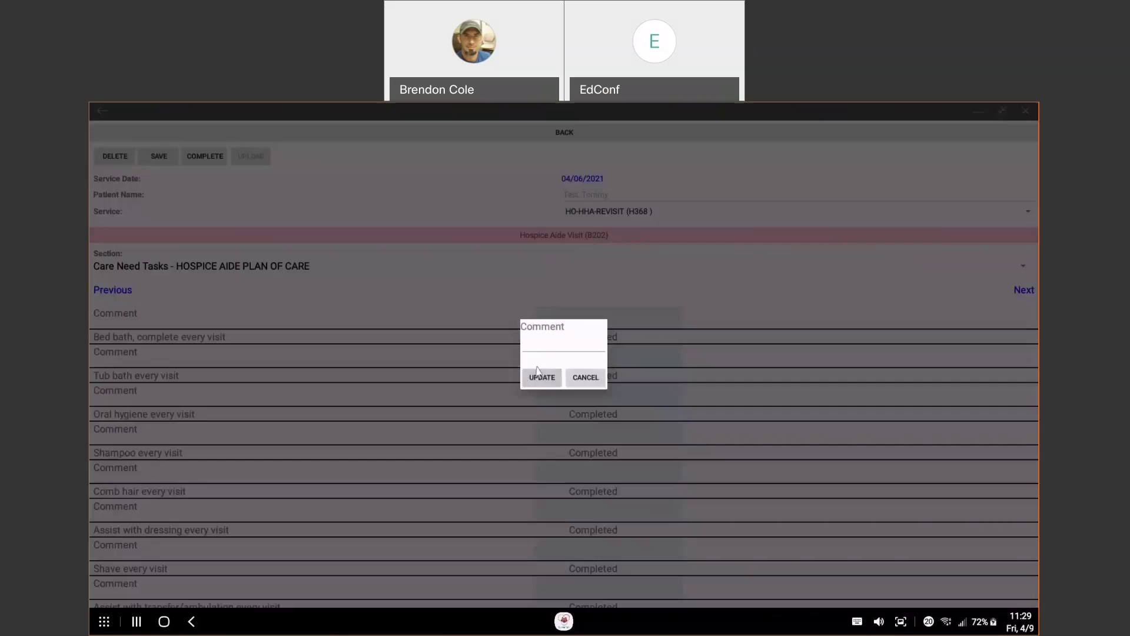
pyautogui.click(539, 376)
pyautogui.click(525, 320)
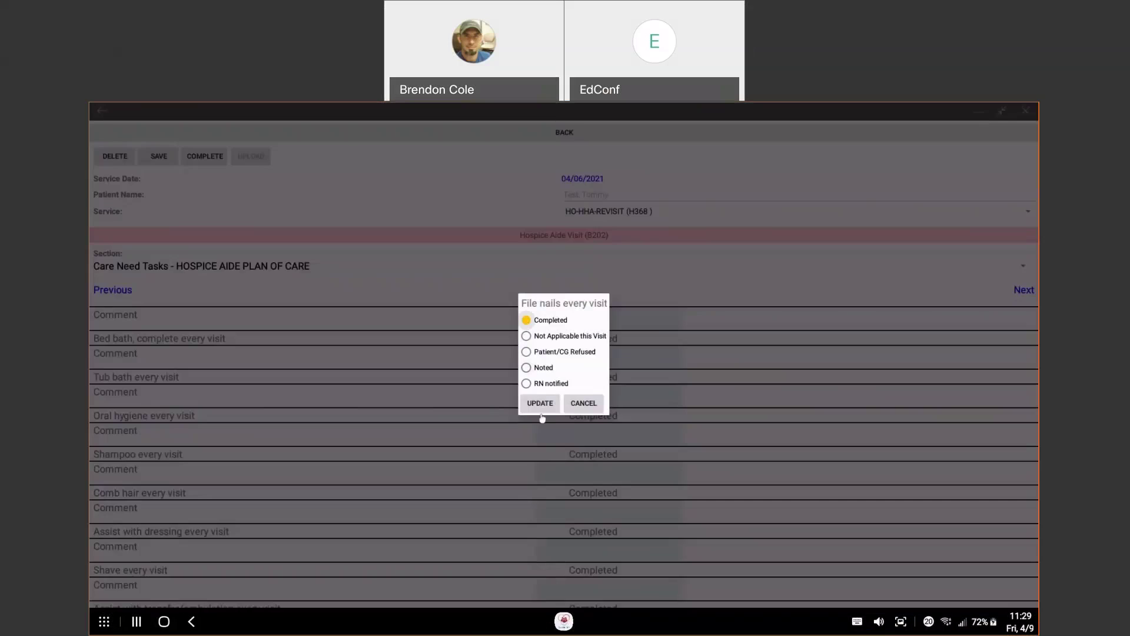
pyautogui.click(540, 405)
pyautogui.click(542, 377)
# - Mark the Empty catheter and Provide pericare tasks as Completed with blank comments
pyautogui.click(512, 320)
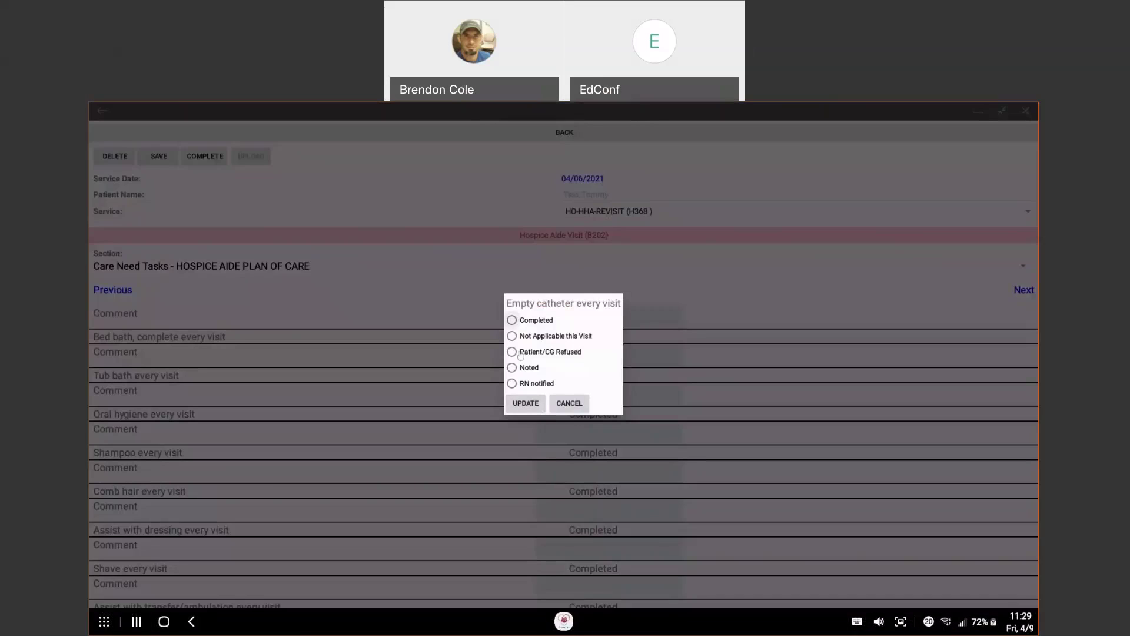
pyautogui.click(530, 405)
pyautogui.click(532, 386)
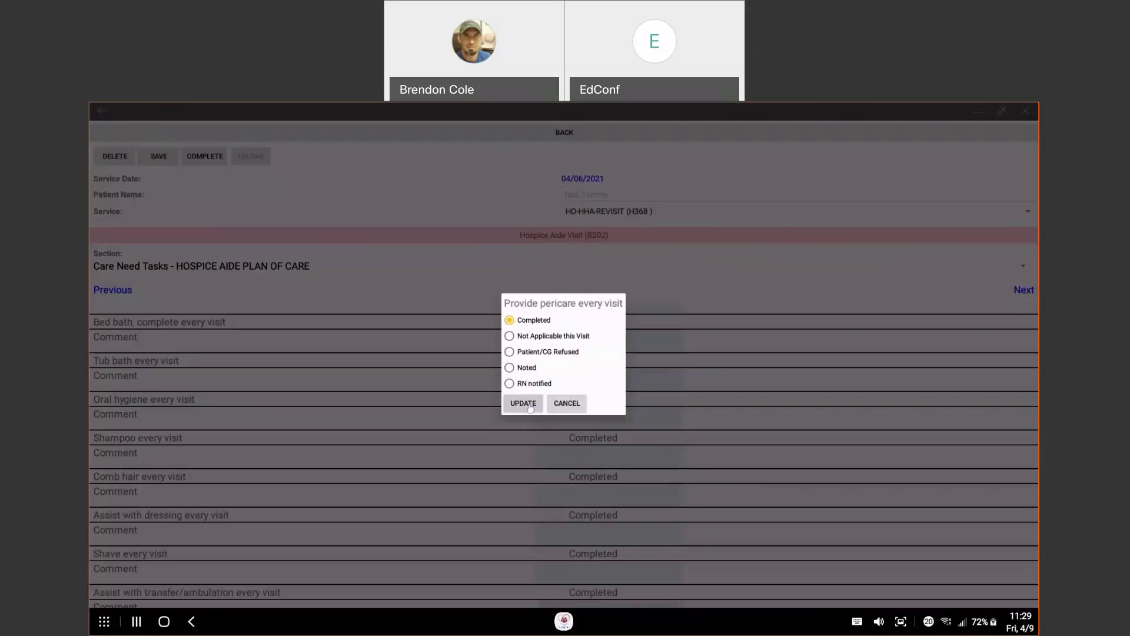
pyautogui.click(523, 405)
pyautogui.click(533, 386)
pyautogui.click(534, 386)
# - Mark Patient is a DNR and Use gait belt with transfers and ambulation as Completed, cancelling the gait belt comment
pyautogui.click(524, 318)
pyautogui.click(538, 403)
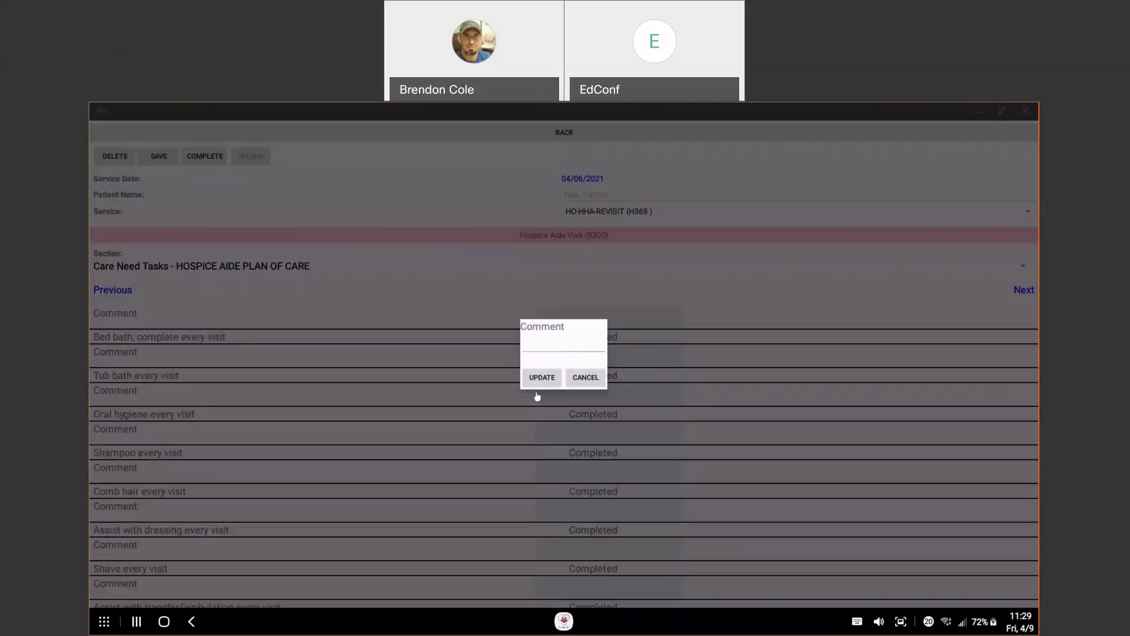
pyautogui.click(542, 379)
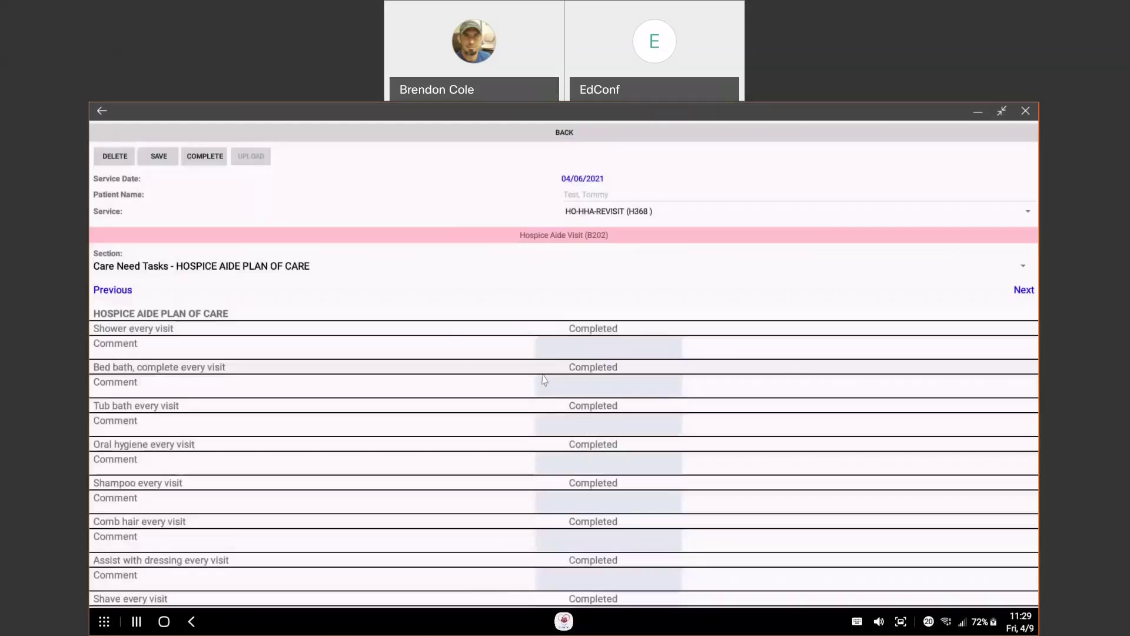
pyautogui.click(475, 320)
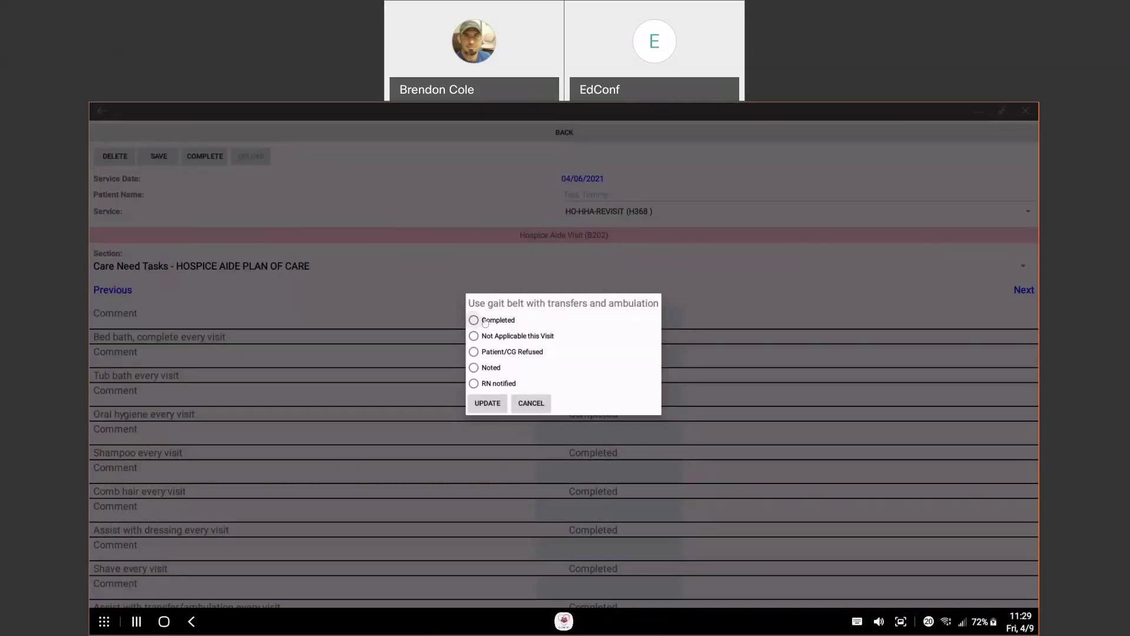
pyautogui.click(487, 405)
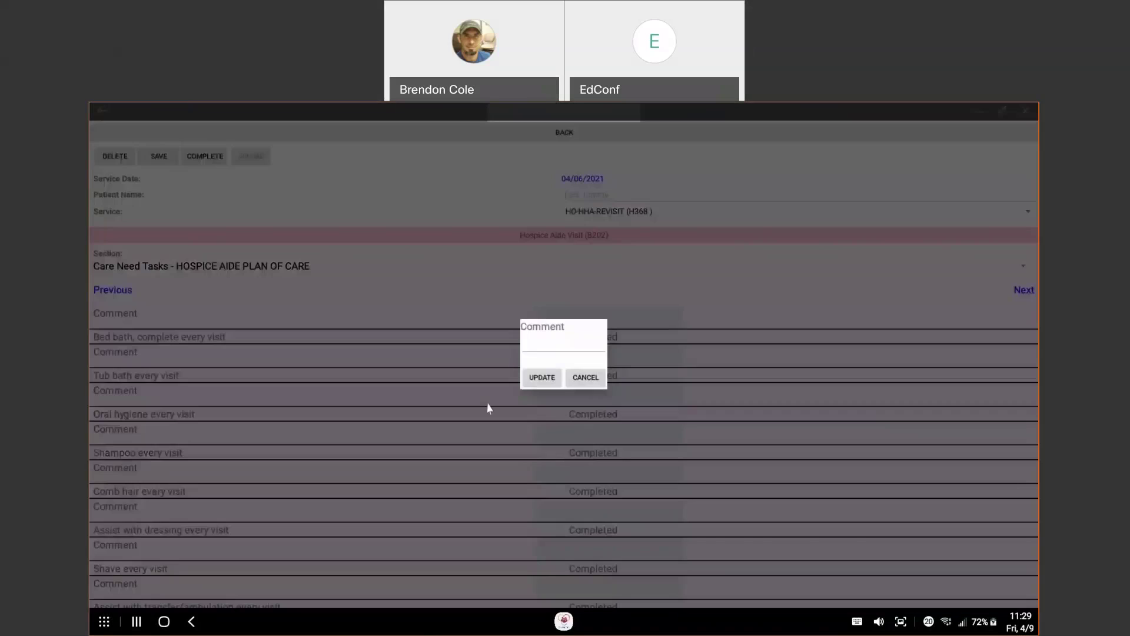
pyautogui.click(581, 380)
# - Review the remaining tasks in the Hospice Aide Plan of Care and go on to the Narrative section
pyautogui.scroll(-10, 581, 426)
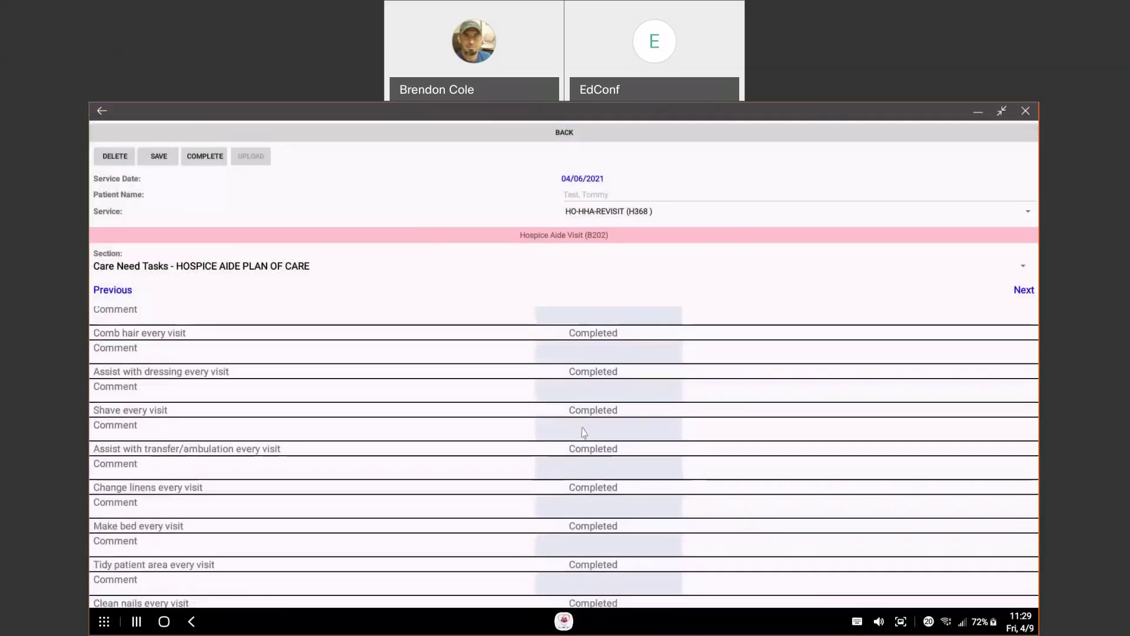
pyautogui.scroll(-8, 579, 424)
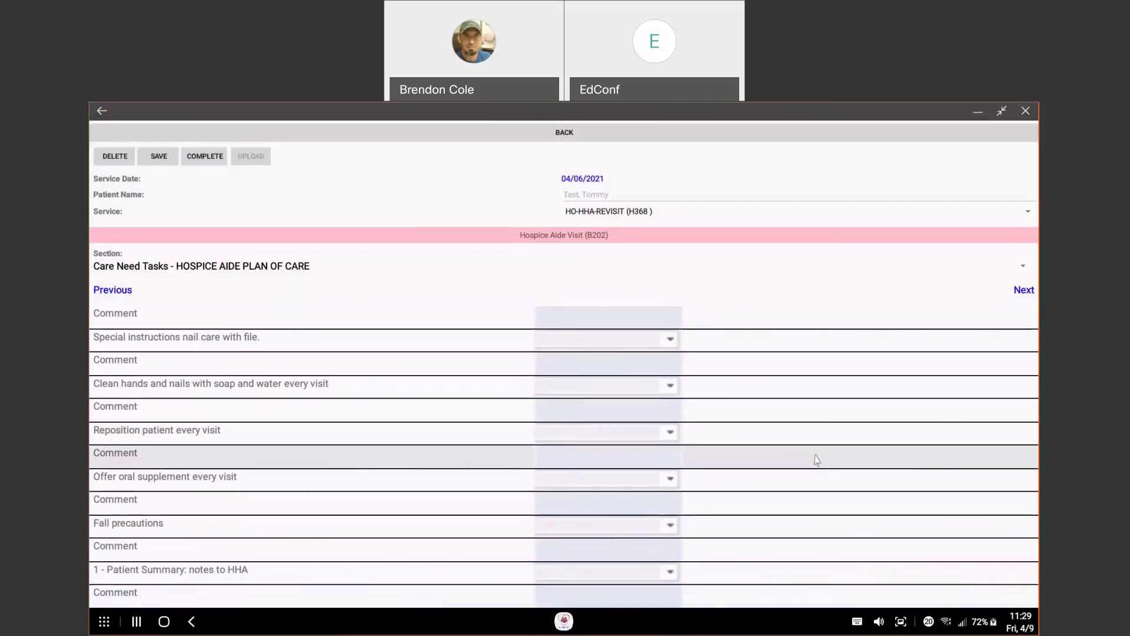
pyautogui.click(1024, 291)
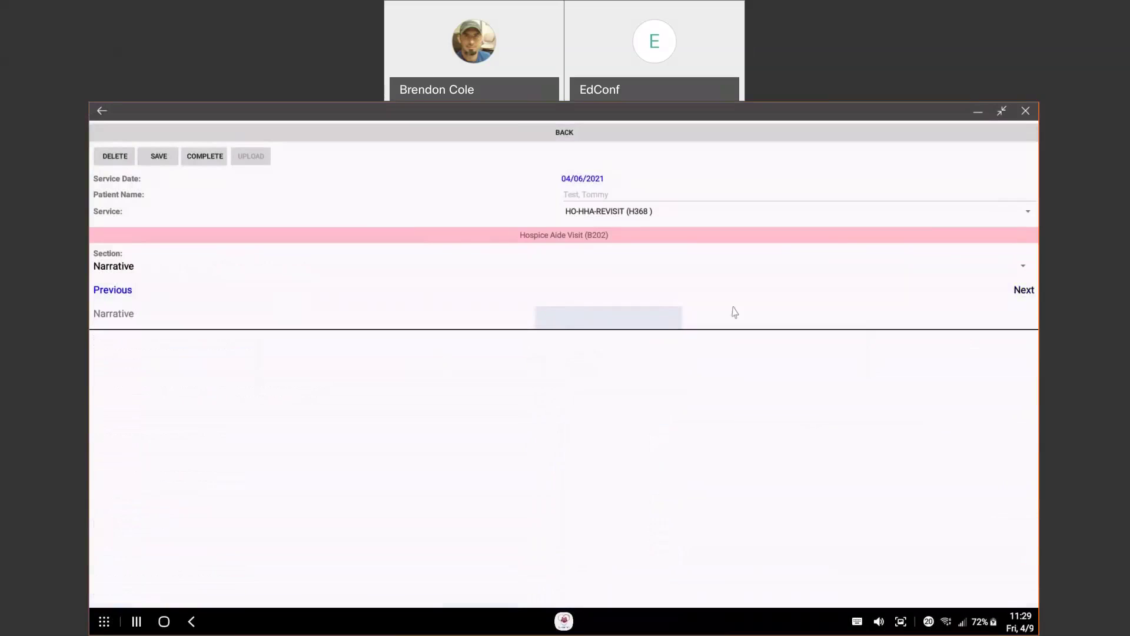
# - Return to the Hospice Aide Plan of Care section and mark Report no BM in 3 days to RN as Completed with a blank comment
pyautogui.click(124, 271)
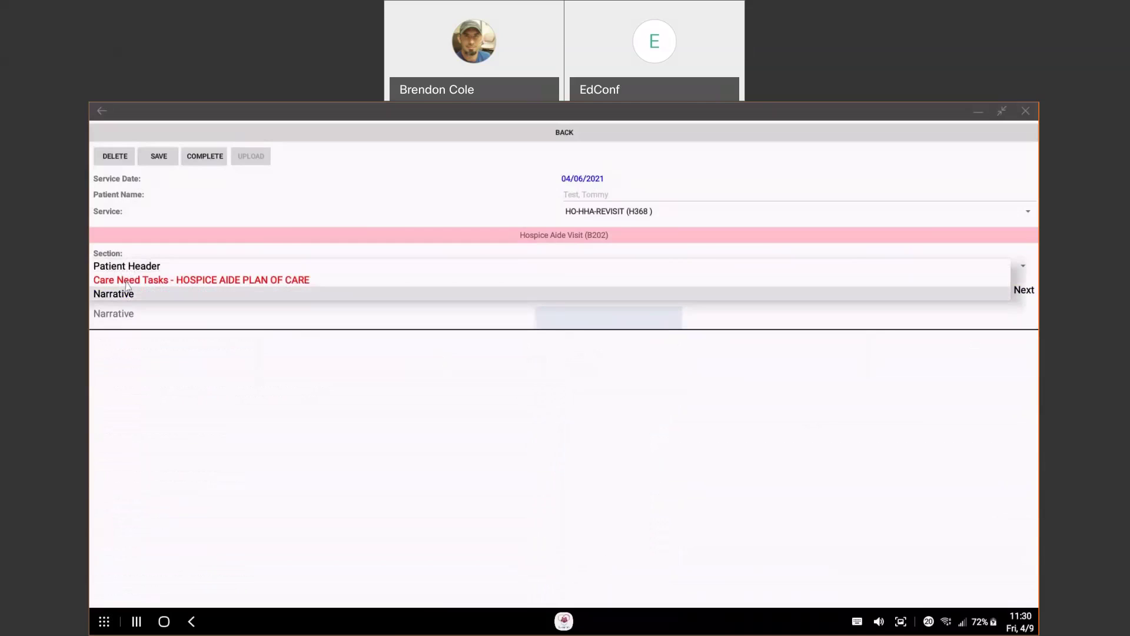
pyautogui.click(129, 281)
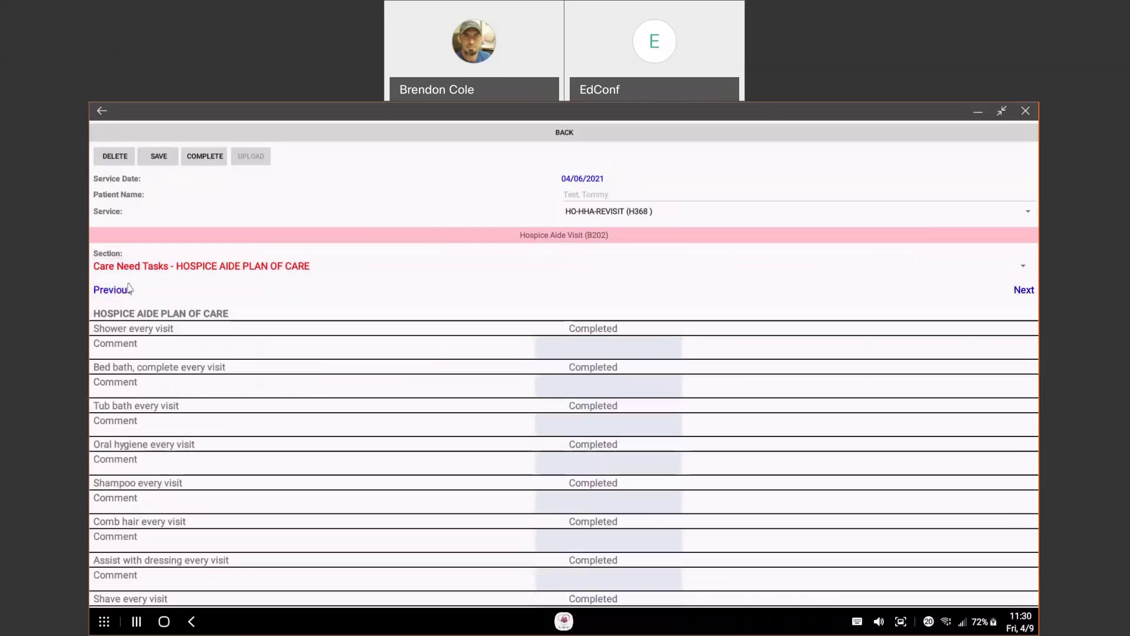
pyautogui.scroll(-10, 593, 485)
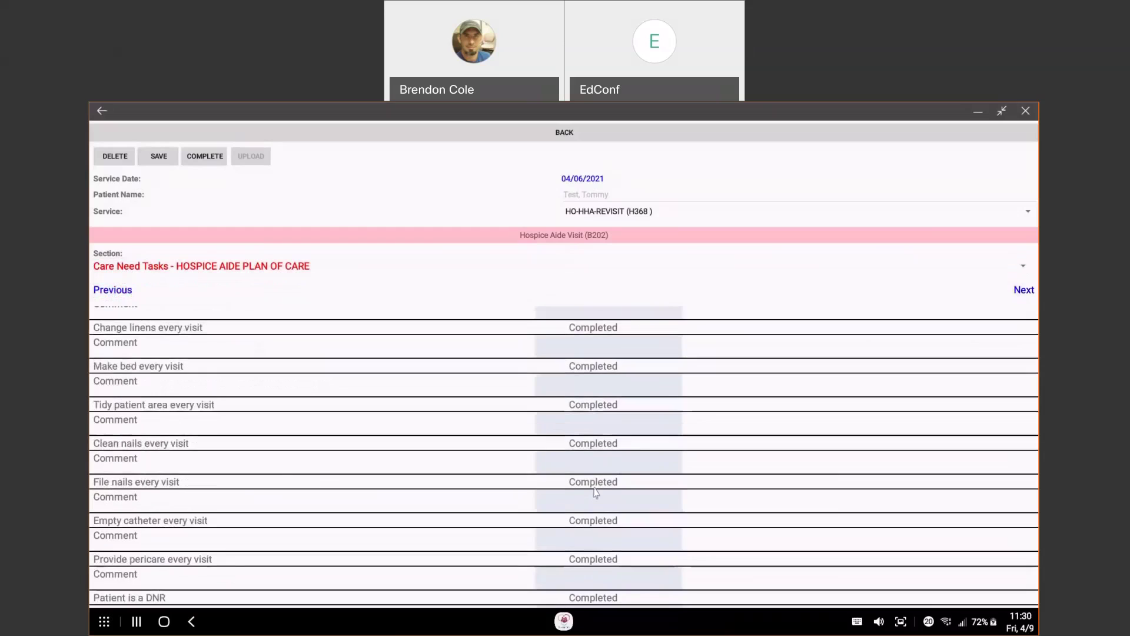
pyautogui.scroll(-3, 595, 494)
pyautogui.click(600, 391)
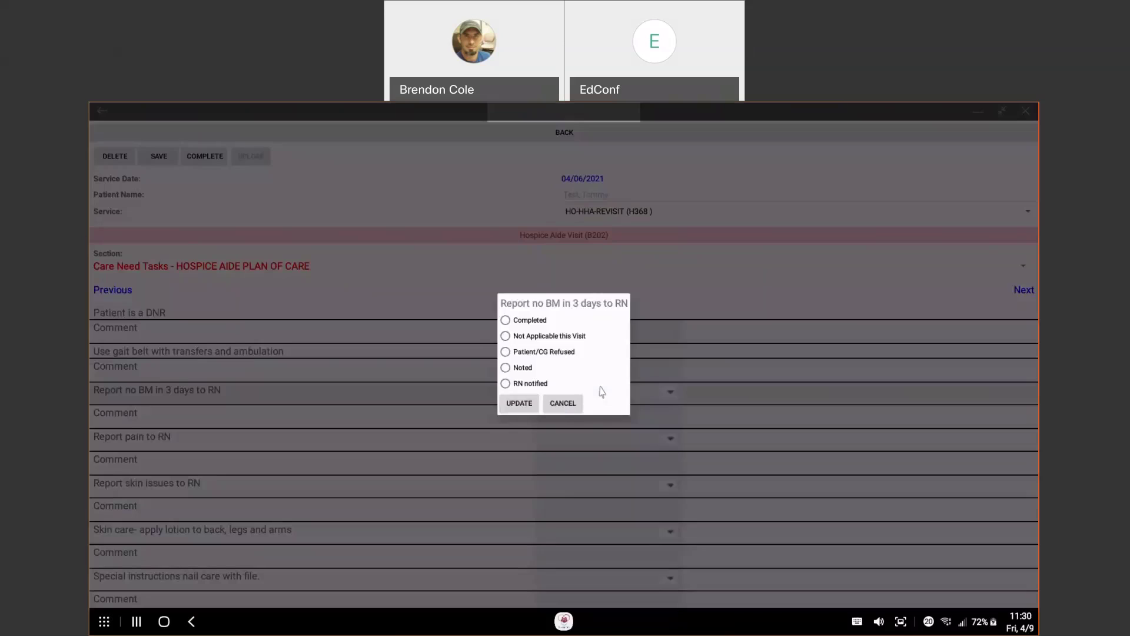
pyautogui.click(505, 320)
pyautogui.click(520, 402)
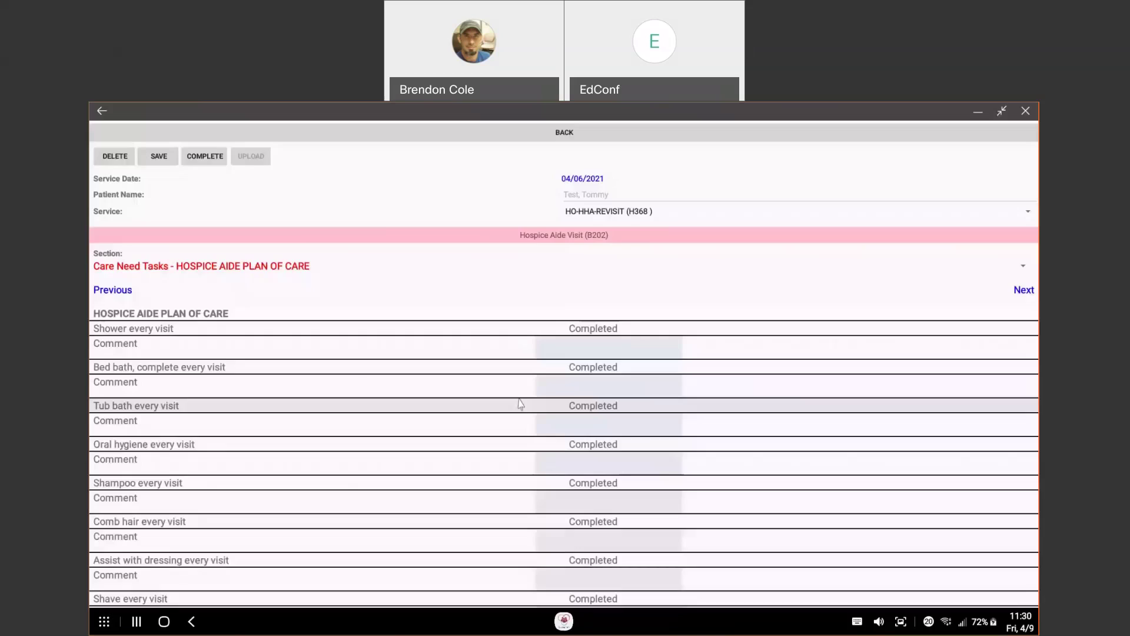
pyautogui.click(533, 376)
pyautogui.click(533, 376)
# - Mark the Report pain to RN and Report skin issues to RN tasks as Completed with blank comments
pyautogui.click(537, 411)
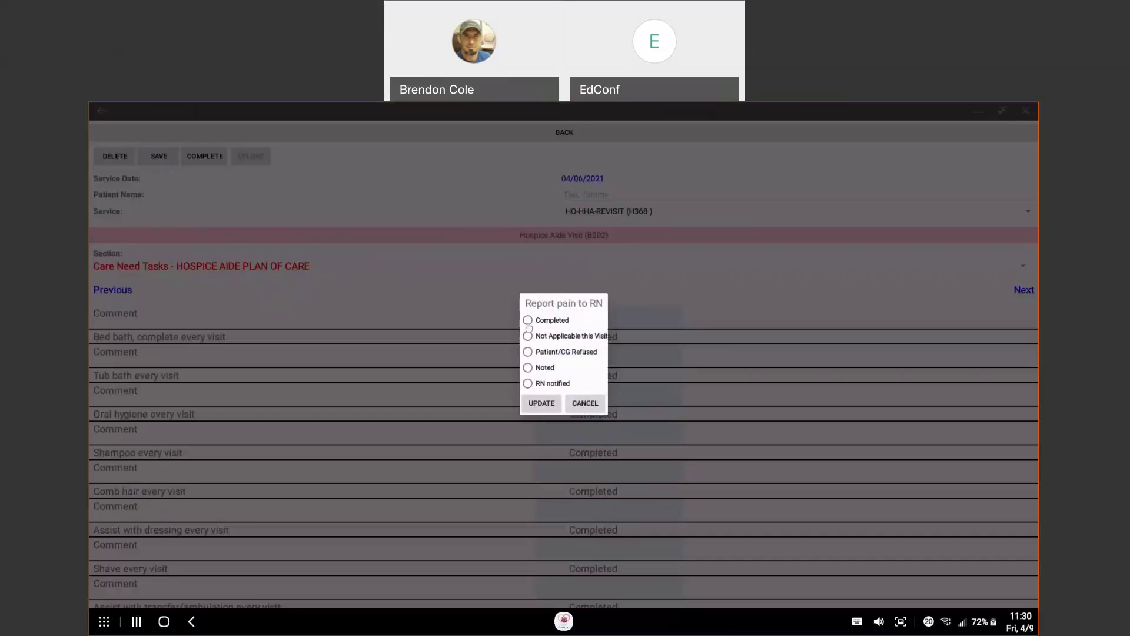
pyautogui.click(537, 411)
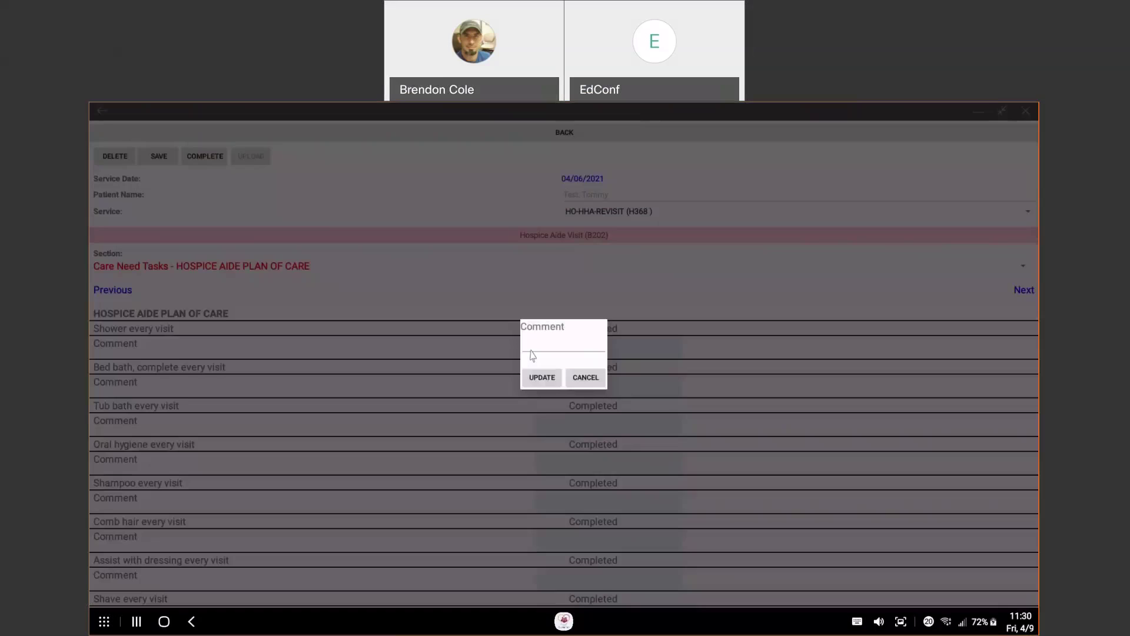
pyautogui.click(531, 379)
pyautogui.click(524, 400)
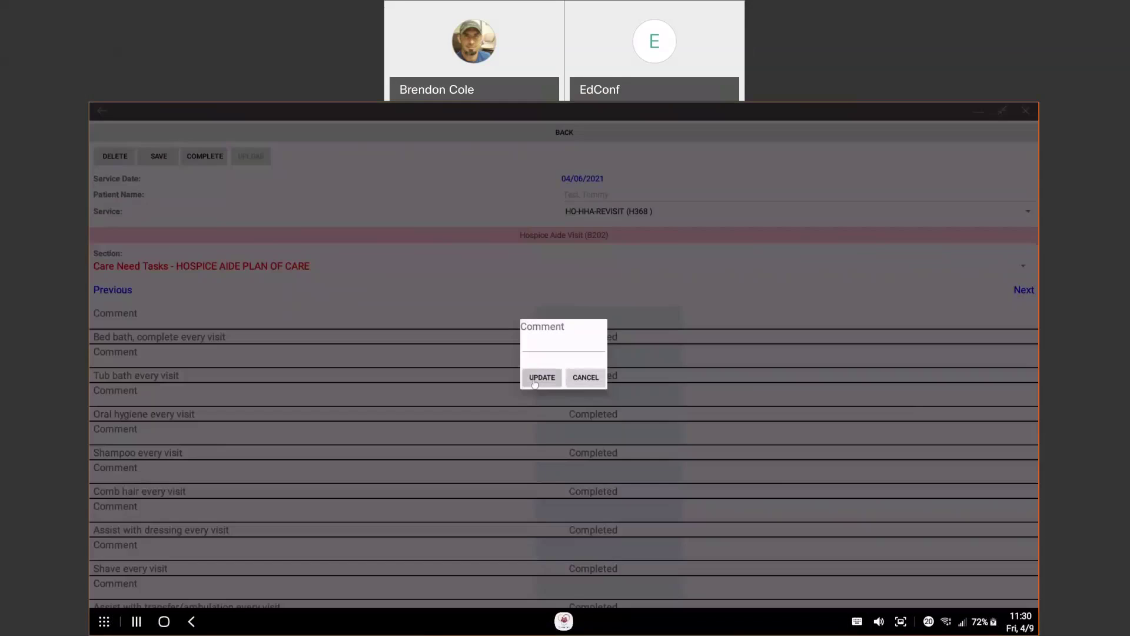
pyautogui.click(533, 381)
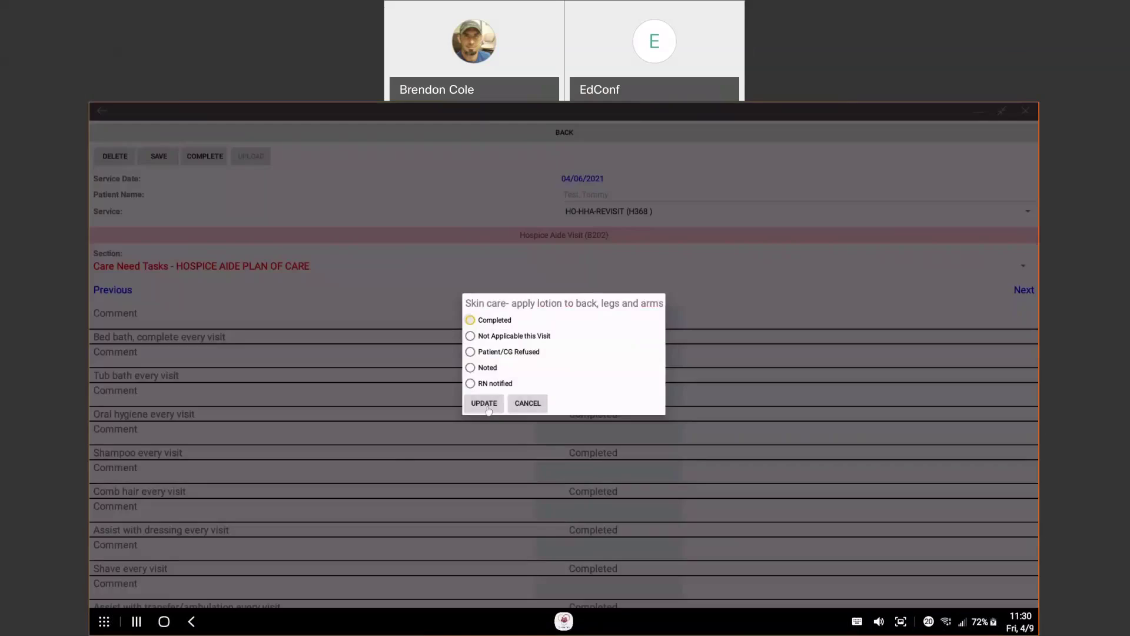
# - Mark the Skin care lotion task and the Special instructions nail care with file task as Completed with blank comments
pyautogui.click(484, 404)
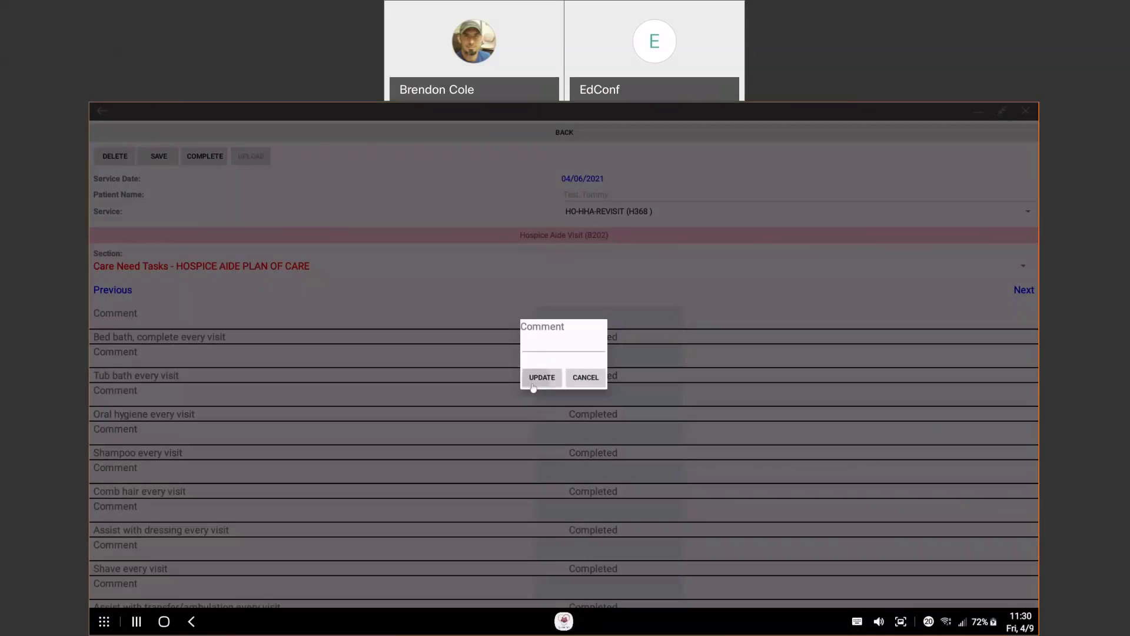
pyautogui.click(532, 385)
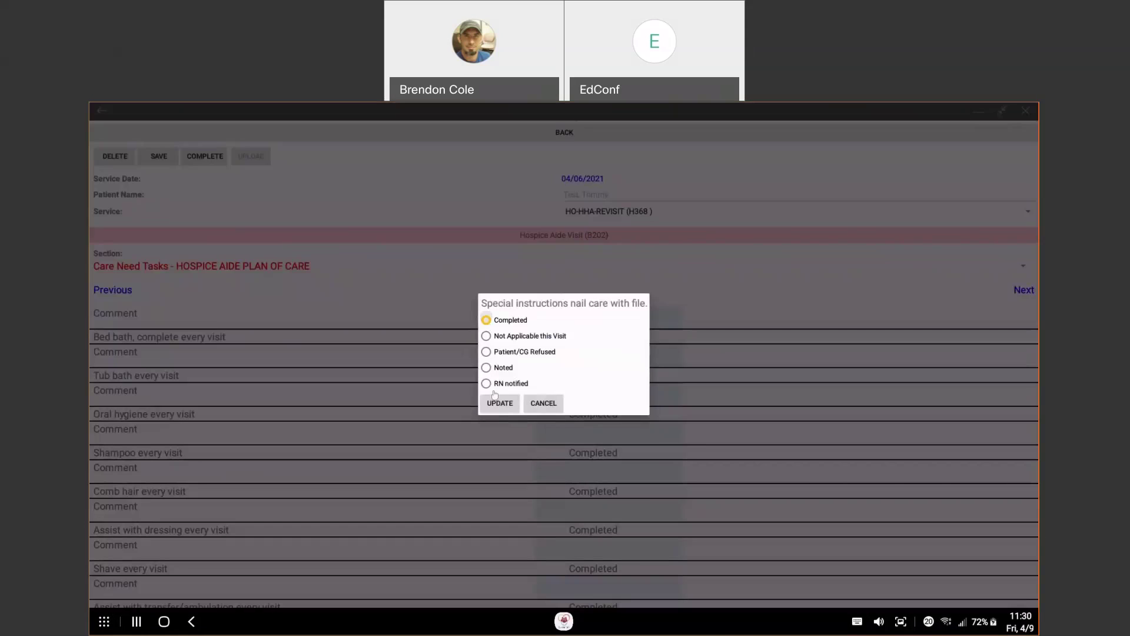
pyautogui.click(498, 403)
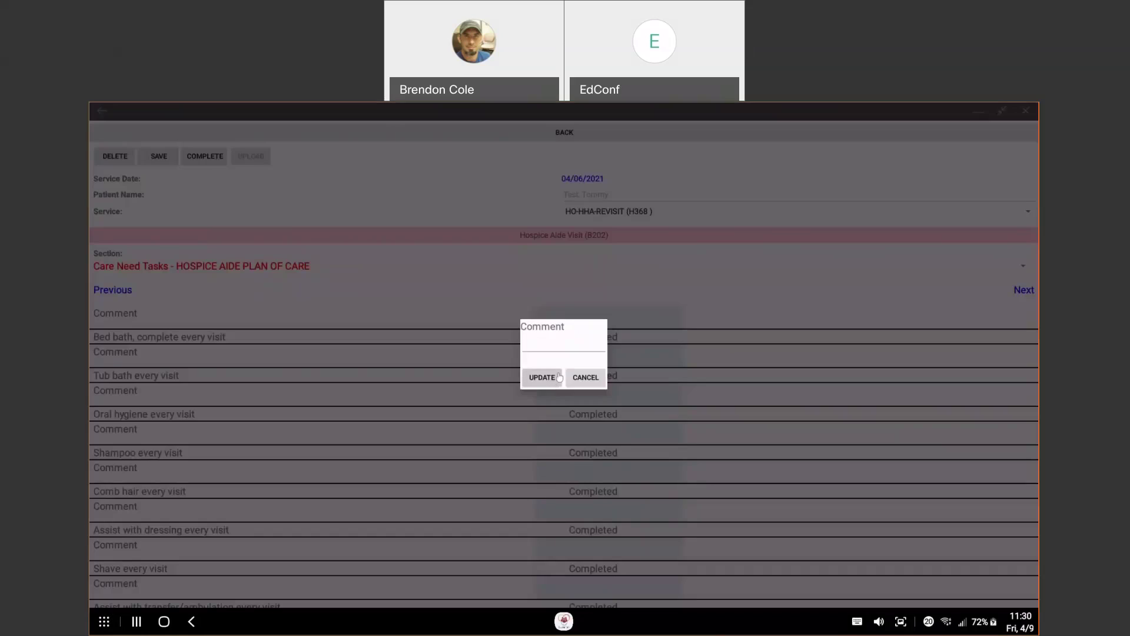
pyautogui.click(542, 377)
# - Mark the Clean hands and nails with soap and water and Reposition patient tasks as Completed with blank comments
pyautogui.click(452, 320)
pyautogui.click(464, 403)
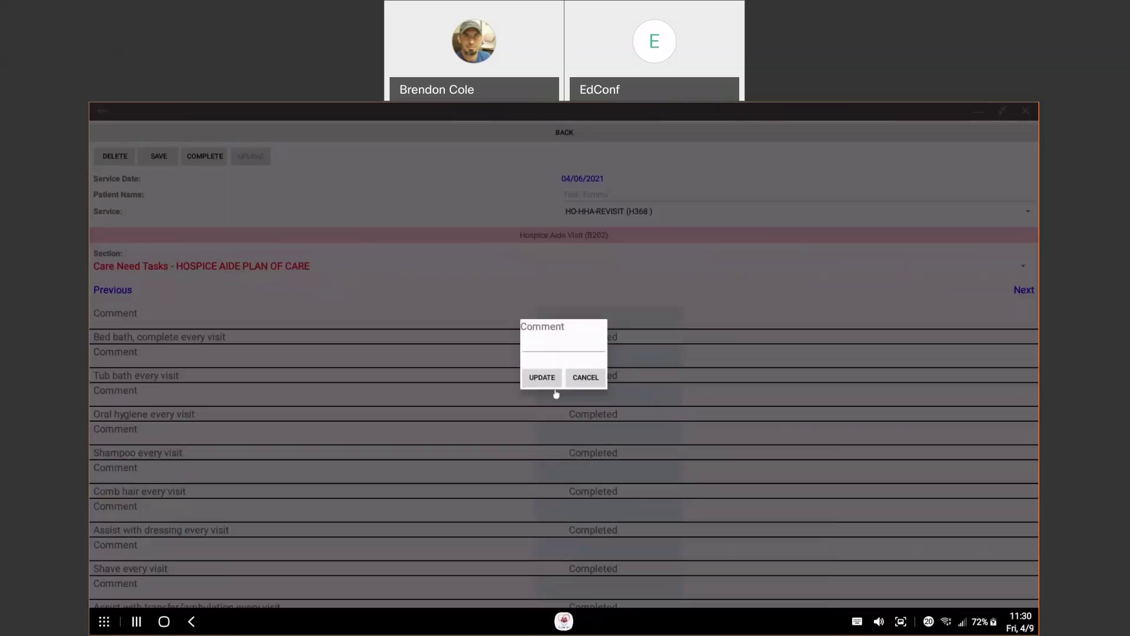
pyautogui.click(555, 383)
pyautogui.click(505, 319)
pyautogui.click(520, 404)
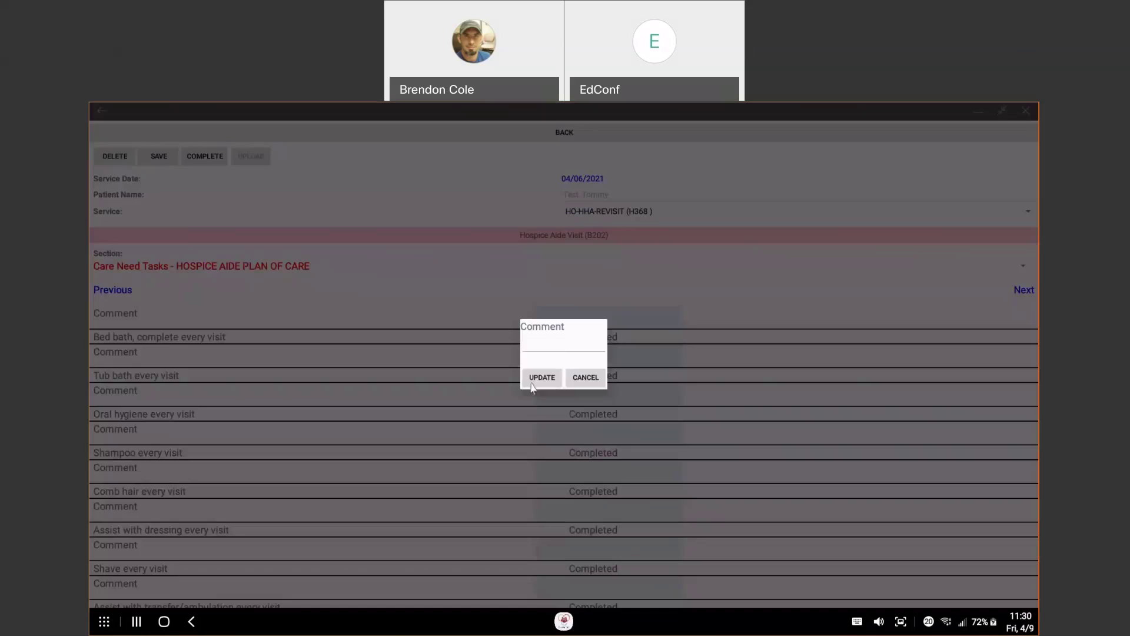
pyautogui.click(532, 384)
# - Mark the Offer oral supplement and Fall precautions tasks as Completed with blank comments
pyautogui.click(510, 403)
pyautogui.click(541, 376)
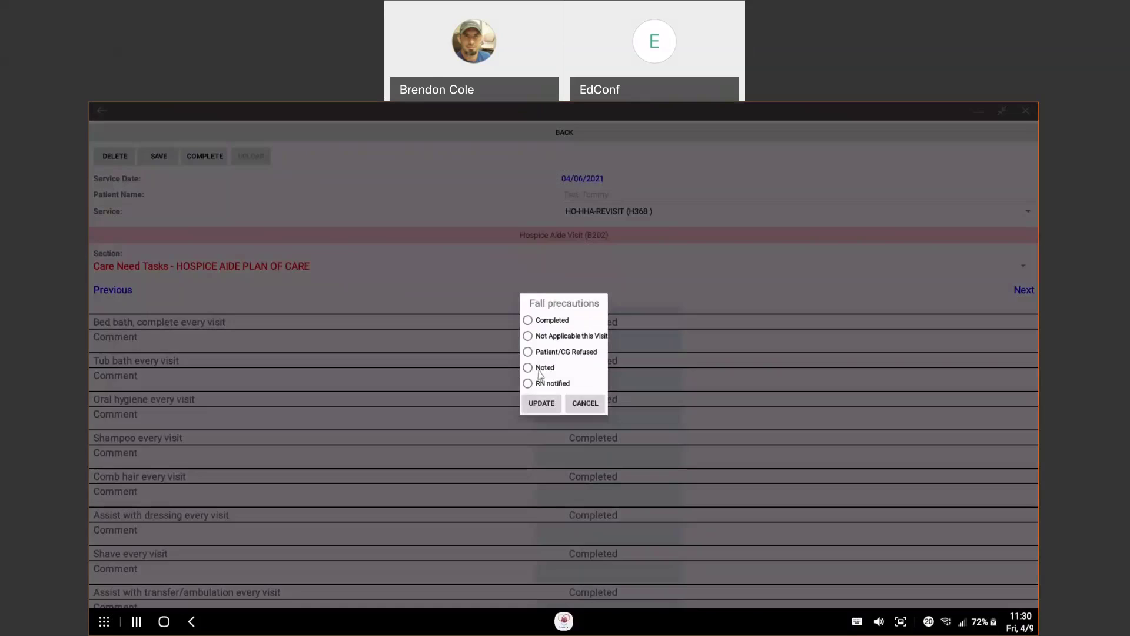
pyautogui.click(527, 319)
pyautogui.click(540, 404)
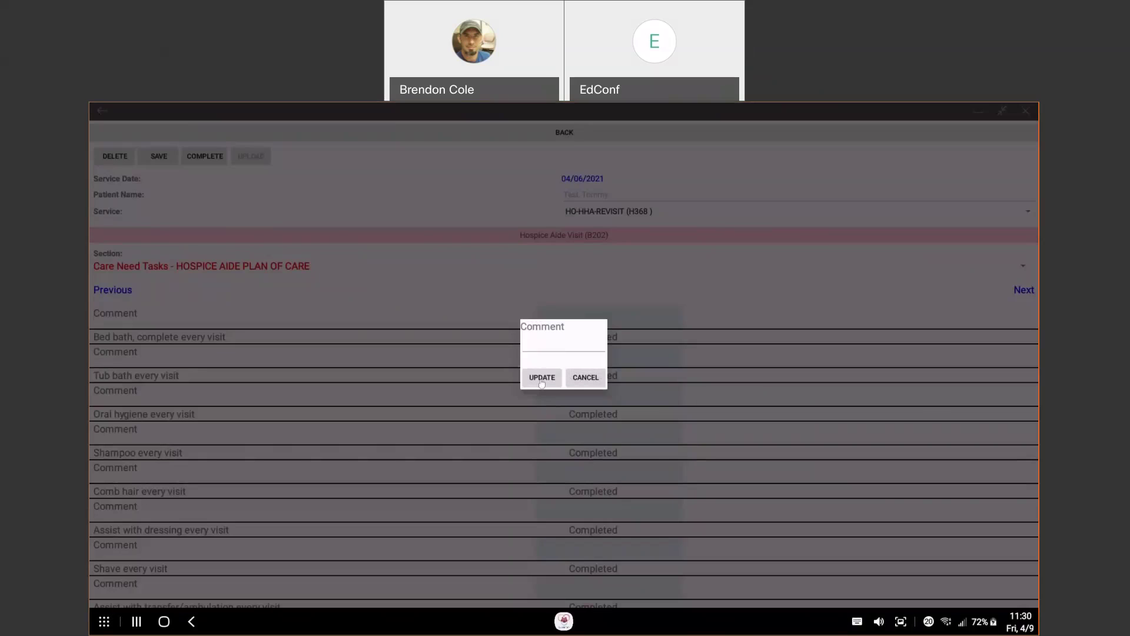
pyautogui.click(542, 382)
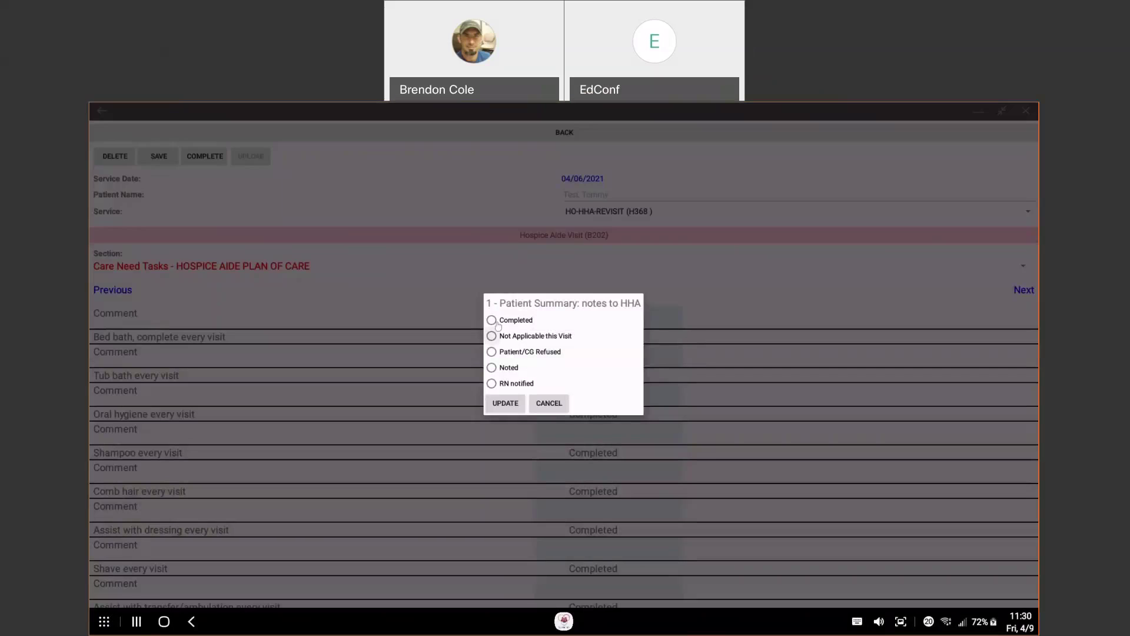
# - Mark the Patient Summary: notes to HHA task as Completed with a blank comment
pyautogui.click(492, 321)
pyautogui.click(507, 407)
pyautogui.click(541, 378)
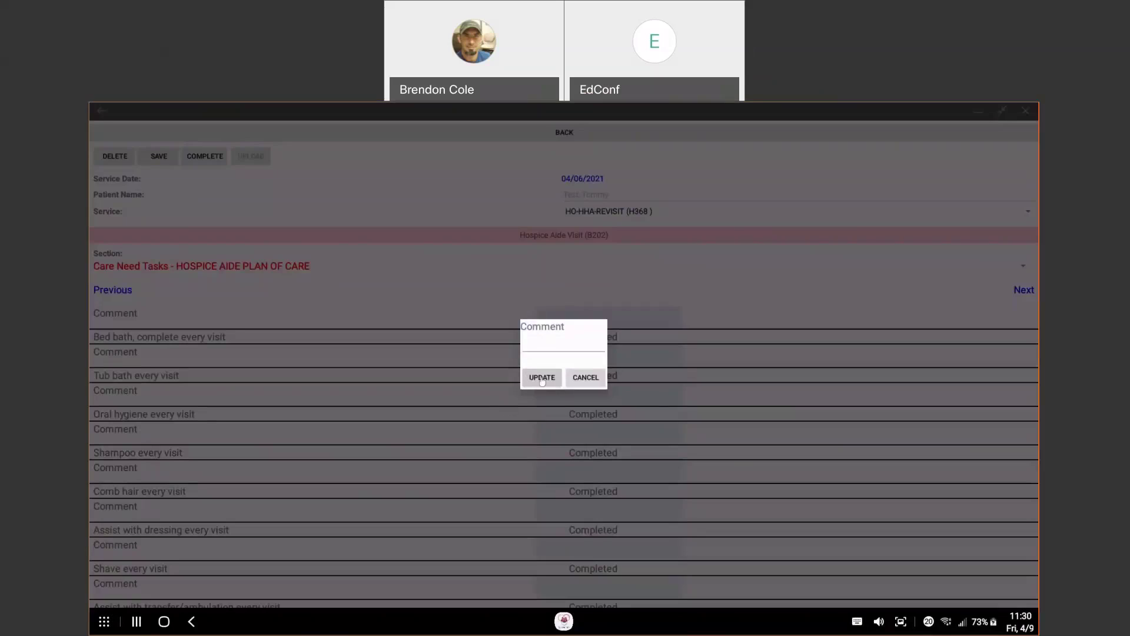
# - Review the hospice aide plan of care tasks and switch the note to the Patient Header section
pyautogui.scroll(-10, 533, 371)
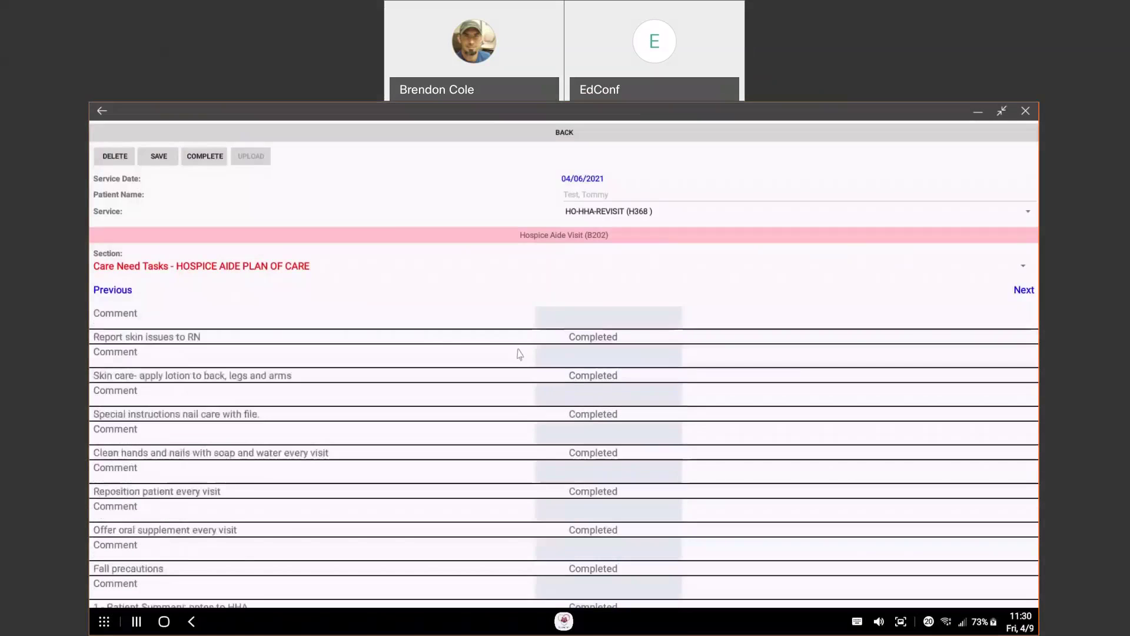
pyautogui.click(229, 268)
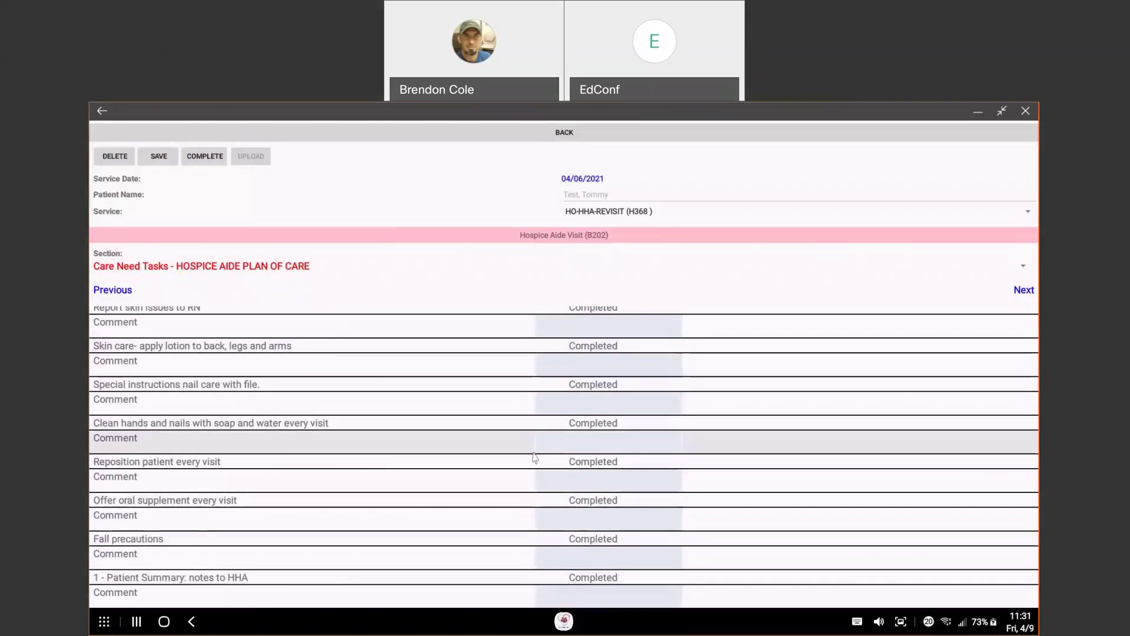
pyautogui.click(300, 278)
pyautogui.click(149, 268)
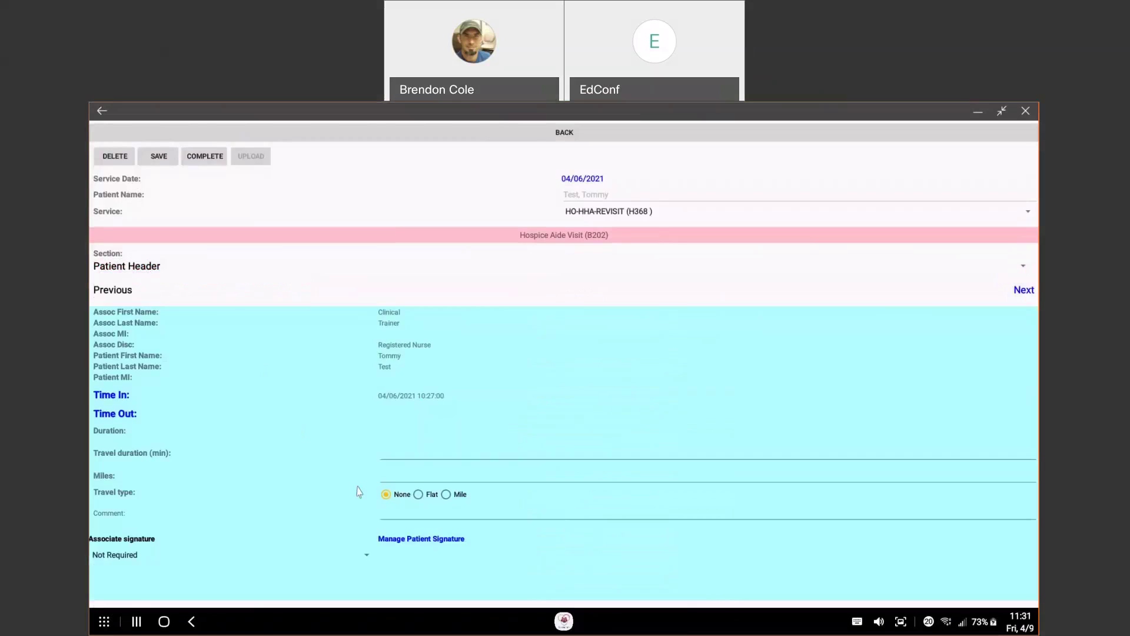
# - Set the travel duration to 8 minutes, the travel type to Mile and the miles to 8
pyautogui.click(412, 453)
pyautogui.click(412, 470)
pyautogui.click(406, 452)
pyautogui.write('8')
pyautogui.click(417, 495)
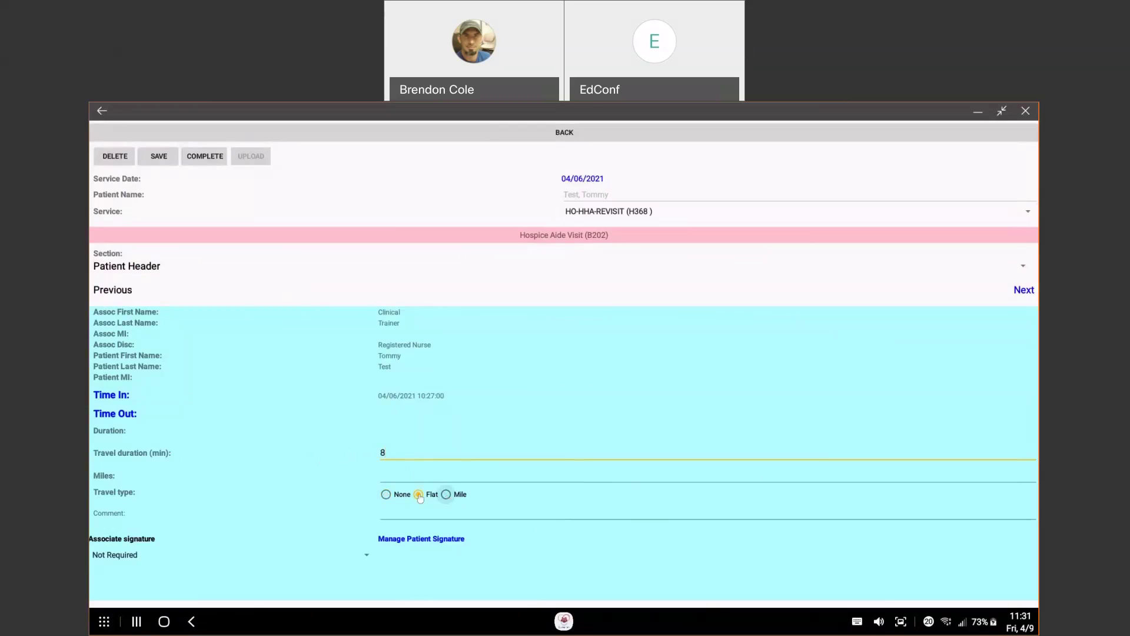
pyautogui.click(446, 494)
pyautogui.click(392, 474)
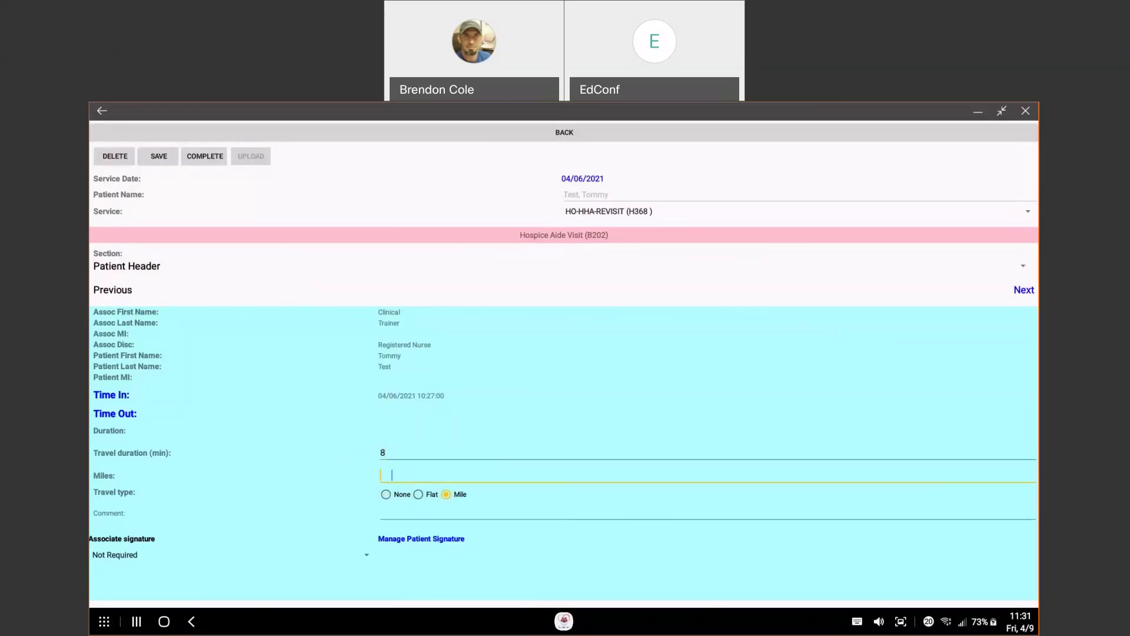
pyautogui.write('8')
# - Leave the header comment blank and set the visit's Time Out to 11:32 AM
pyautogui.click(394, 512)
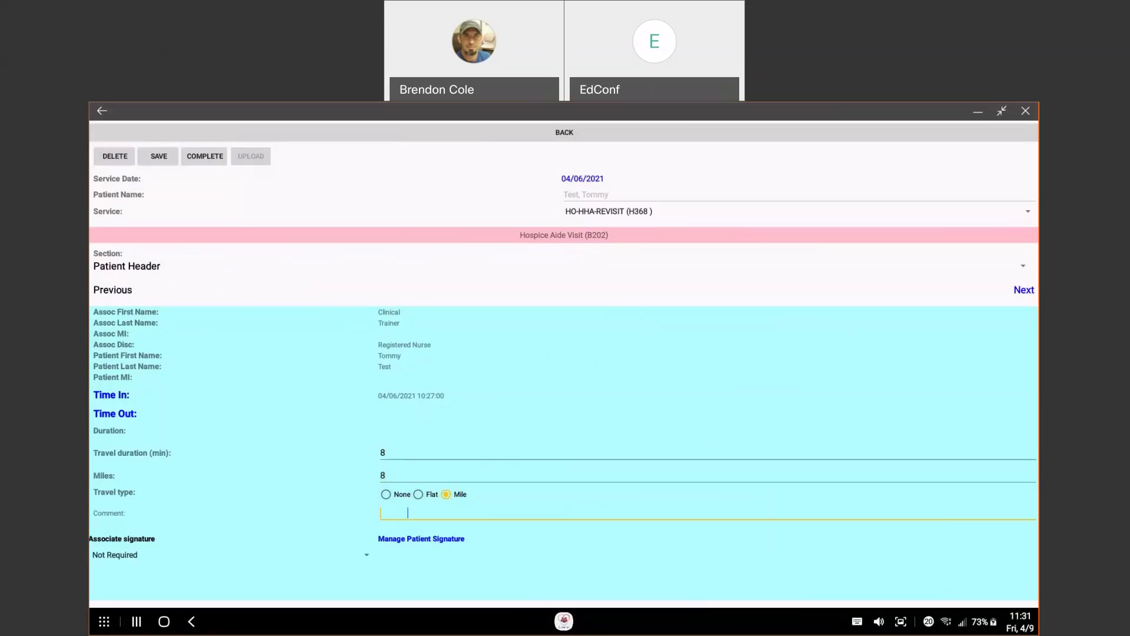
pyautogui.click(119, 414)
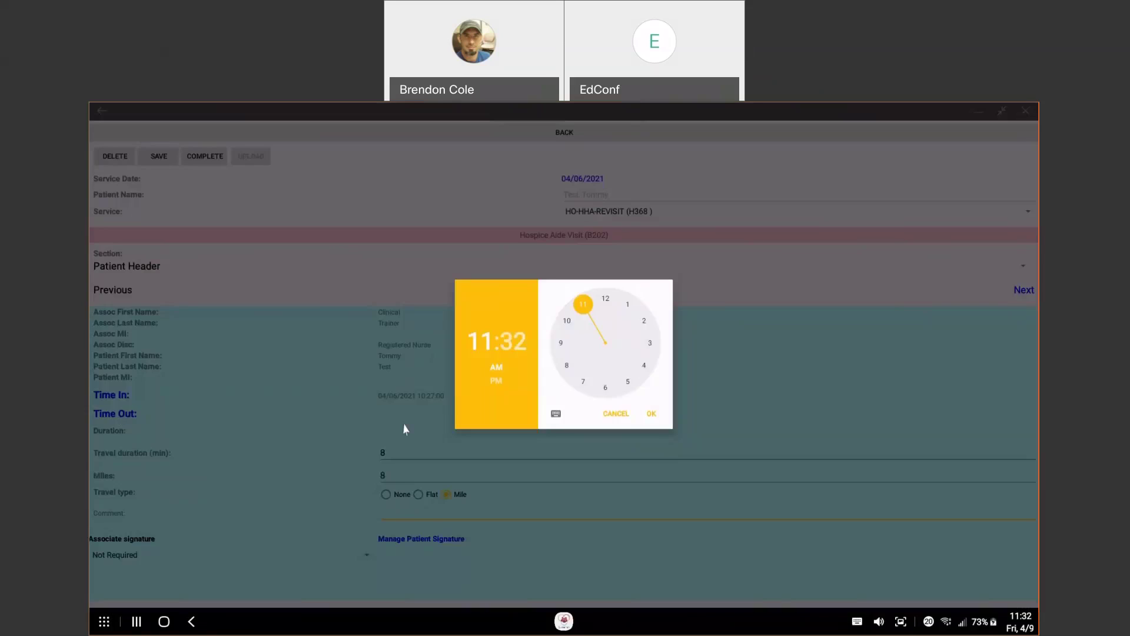
pyautogui.click(651, 414)
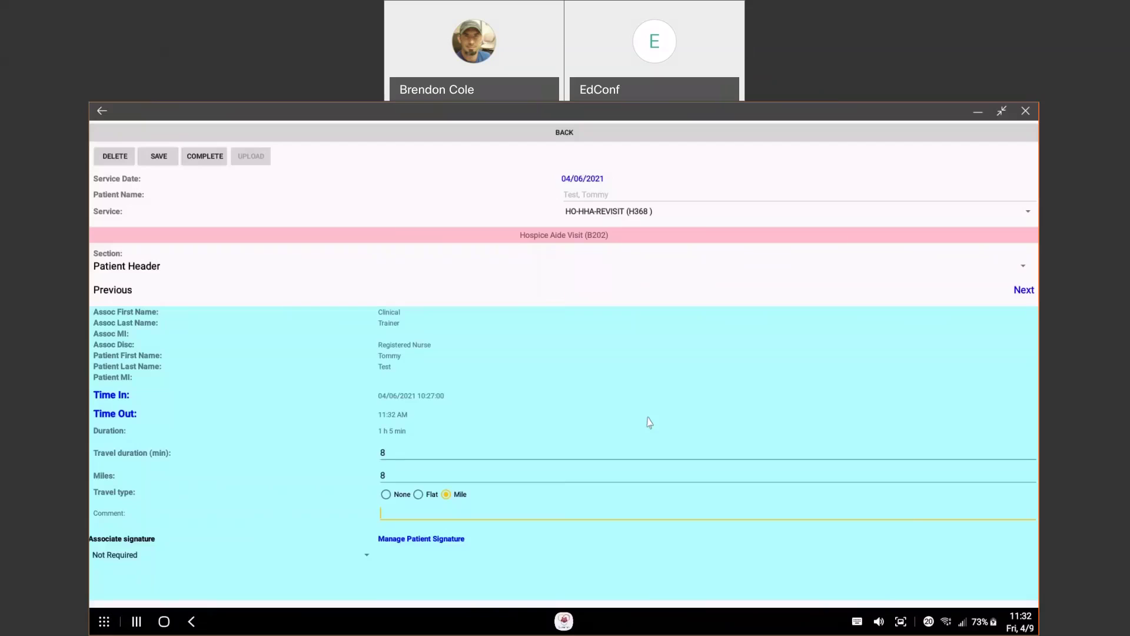
# - Set the associate signature type to Electronic and add a handwritten "TEST" signature
pyautogui.click(121, 556)
pyautogui.click(133, 560)
pyautogui.click(117, 566)
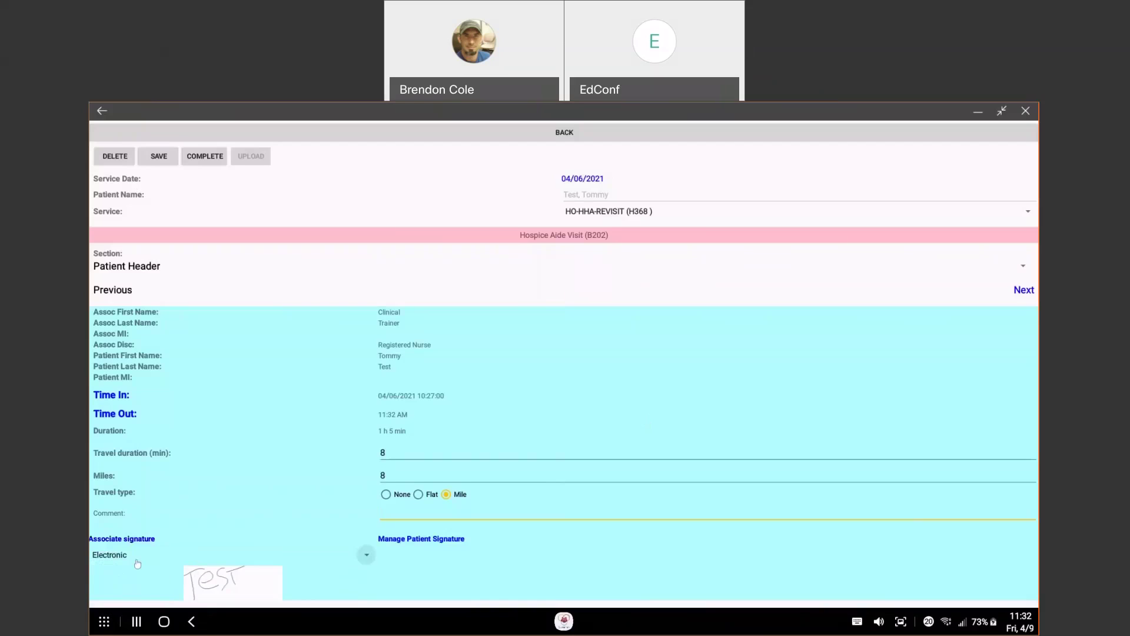
pyautogui.click(127, 543)
pyautogui.click(127, 543)
pyautogui.moveTo(490, 297)
pyautogui.mouseDown()
pyautogui.moveTo(488, 364)
pyautogui.moveTo(516, 288)
pyautogui.mouseUp()
pyautogui.moveTo(512, 328); pyautogui.dragTo(568, 324)
pyautogui.moveTo(600, 286)
pyautogui.mouseDown()
pyautogui.moveTo(587, 321)
pyautogui.moveTo(616, 355)
pyautogui.mouseUp()
pyautogui.moveTo(605, 309); pyautogui.dragTo(649, 301)
pyautogui.click(556, 441)
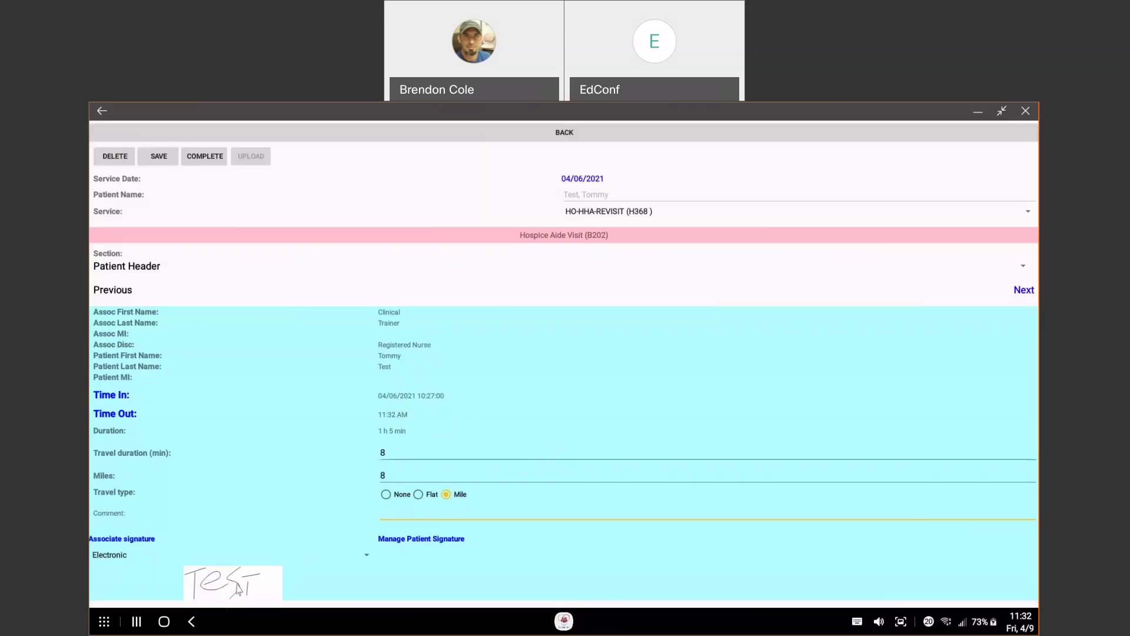
# - Set the patient signature type to Electronic and add and save a handwritten "TEST" signature
pyautogui.click(415, 540)
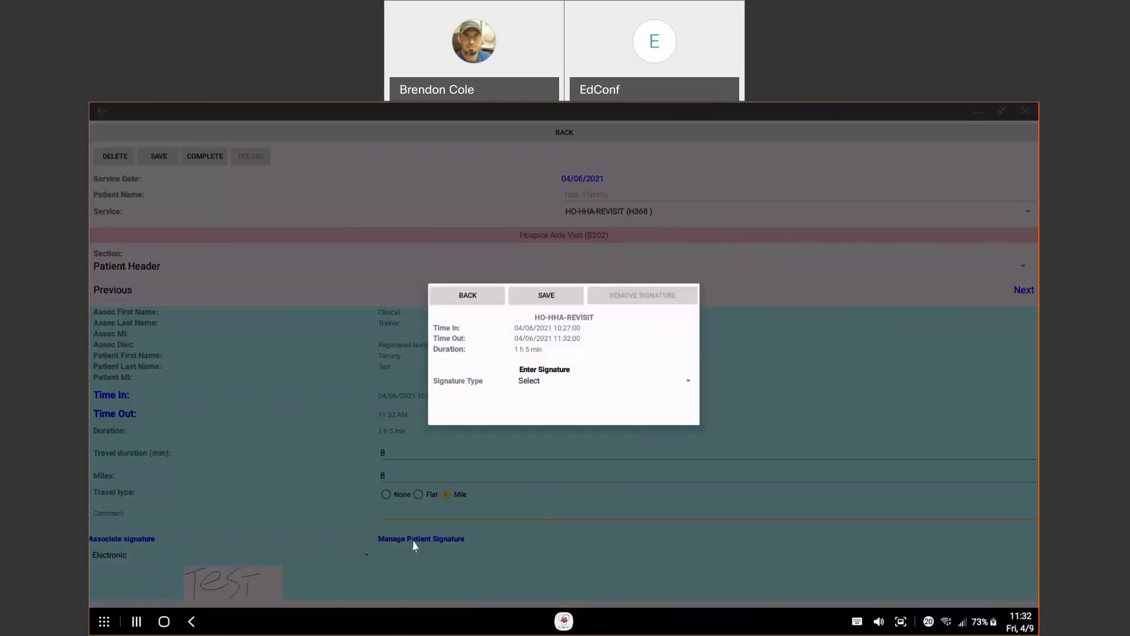
pyautogui.click(538, 385)
pyautogui.click(540, 384)
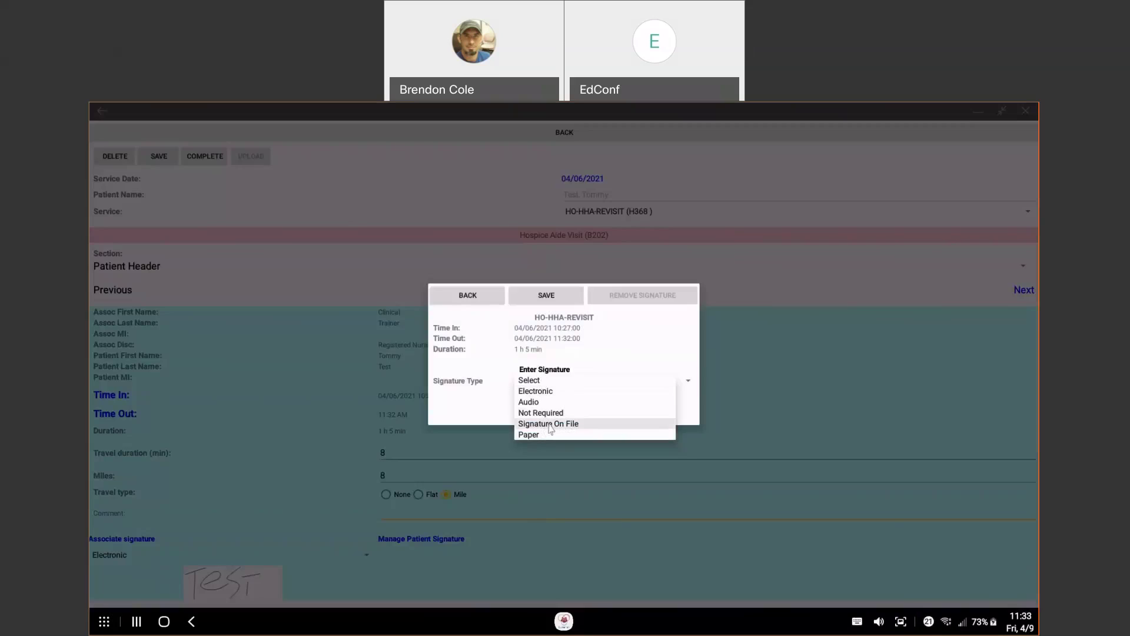
pyautogui.click(549, 392)
pyautogui.click(542, 371)
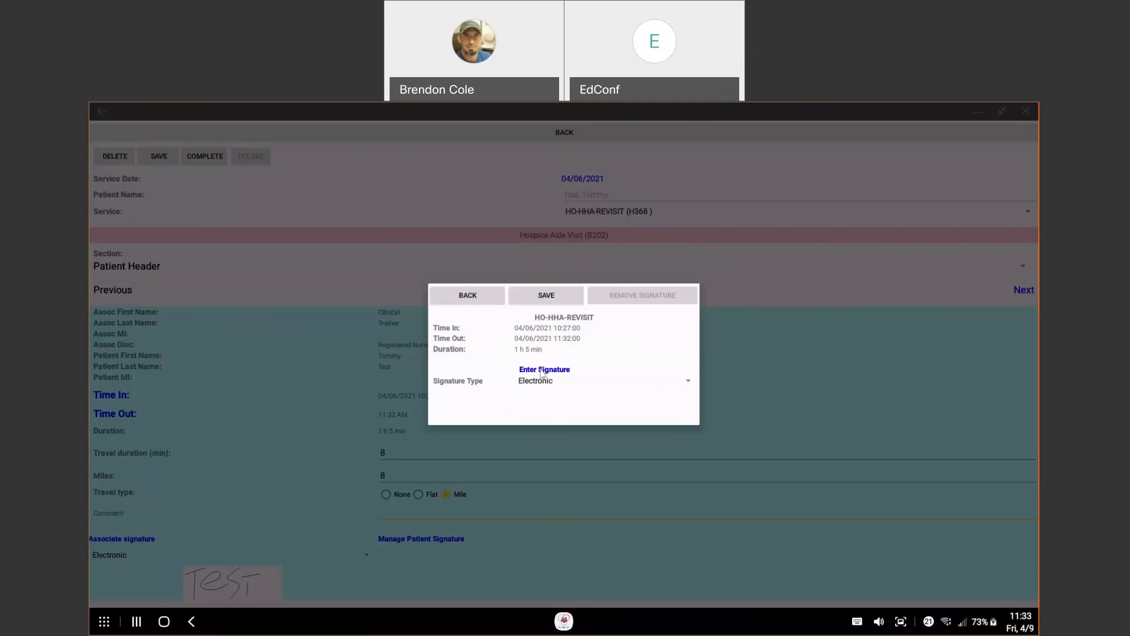
pyautogui.moveTo(493, 299)
pyautogui.mouseDown()
pyautogui.moveTo(489, 369)
pyautogui.moveTo(540, 294)
pyautogui.moveTo(565, 339)
pyautogui.mouseUp()
pyautogui.moveTo(602, 287)
pyautogui.mouseDown()
pyautogui.moveTo(601, 338)
pyautogui.moveTo(575, 357)
pyautogui.mouseUp()
pyautogui.moveTo(618, 329); pyautogui.dragTo(615, 360)
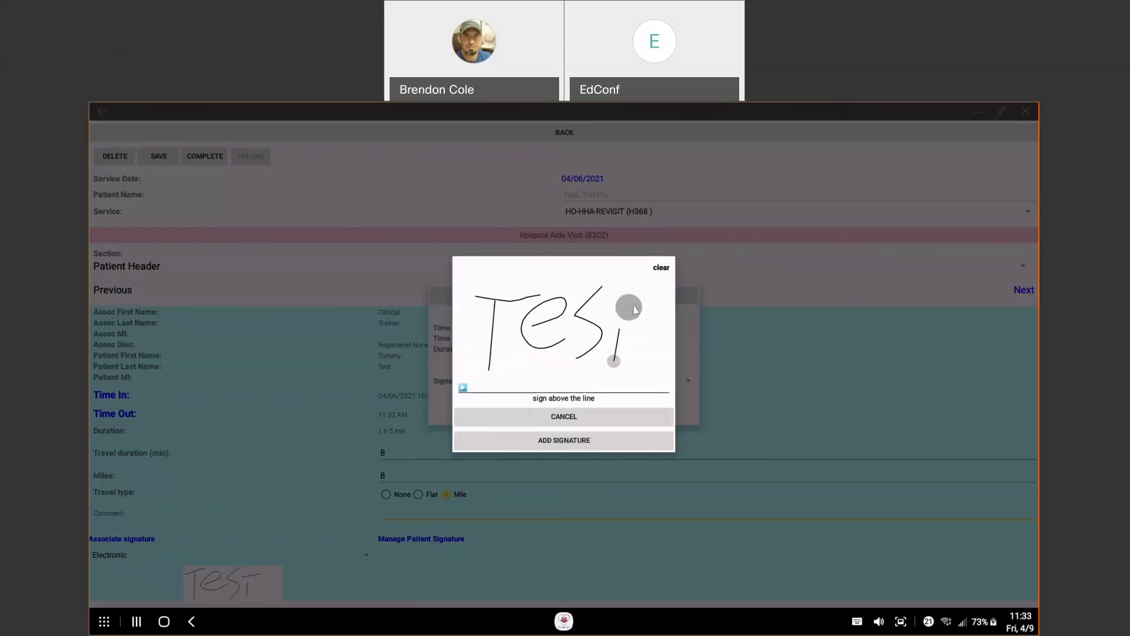
pyautogui.moveTo(609, 310); pyautogui.dragTo(649, 305)
pyautogui.click(553, 446)
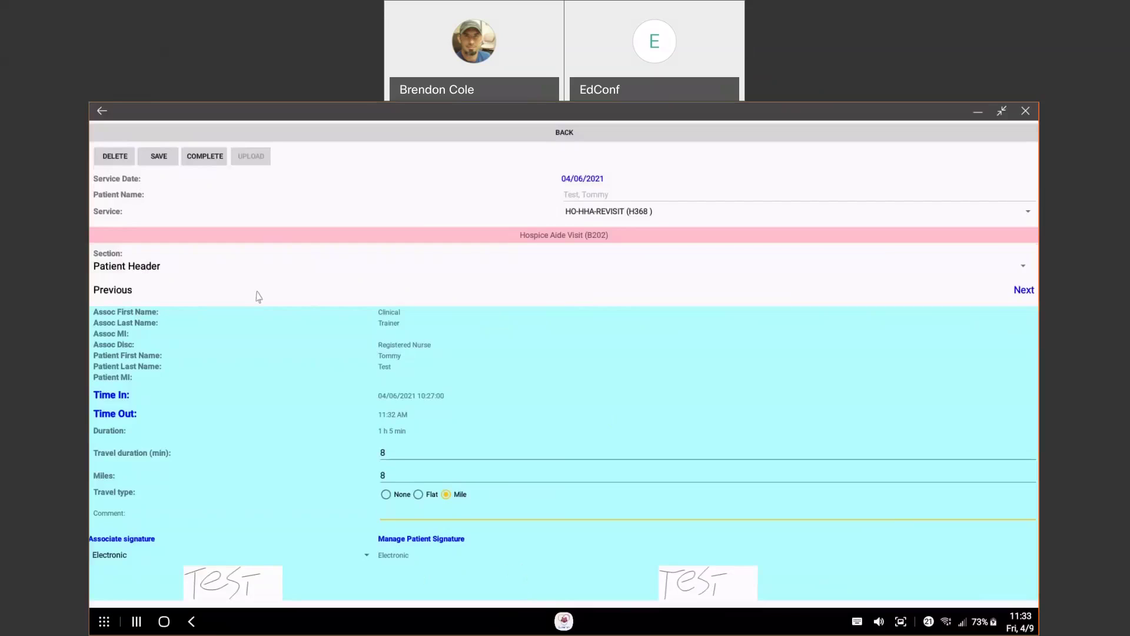
# - Save the hospice aide visit note and mark it complete, accepting that it can no longer be edited
pyautogui.click(159, 161)
pyautogui.click(209, 163)
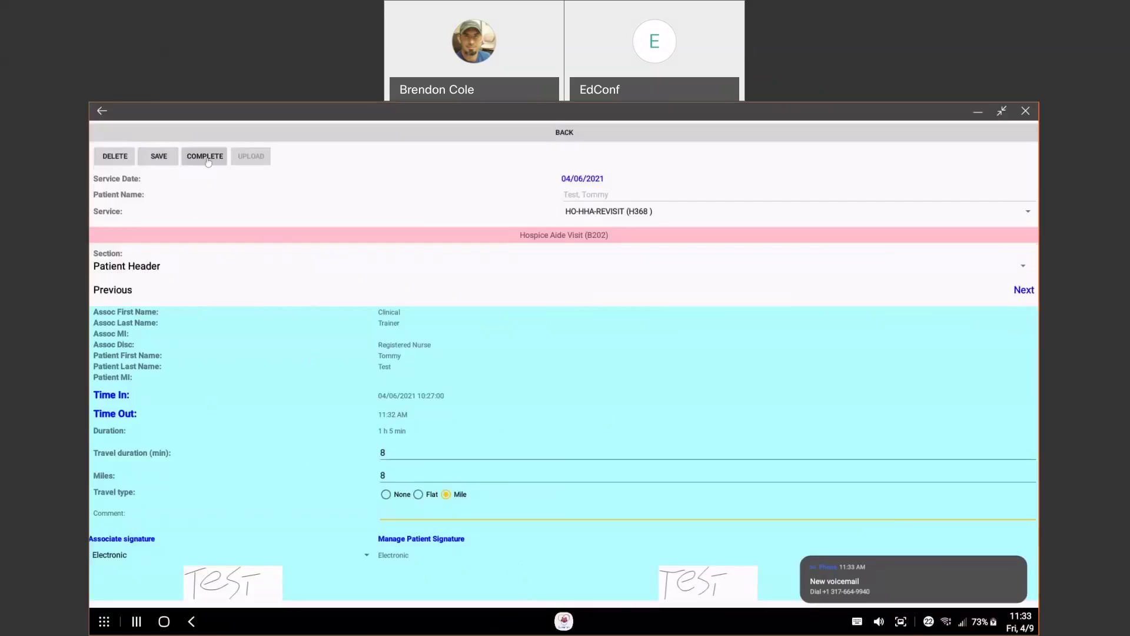
pyautogui.click(209, 162)
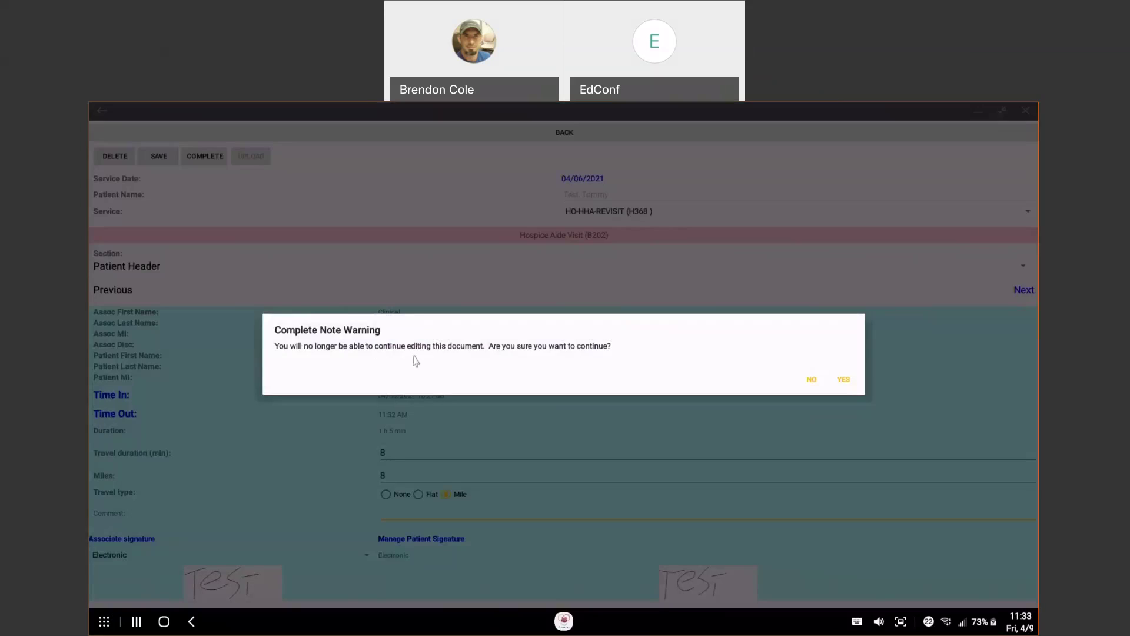
pyautogui.click(843, 380)
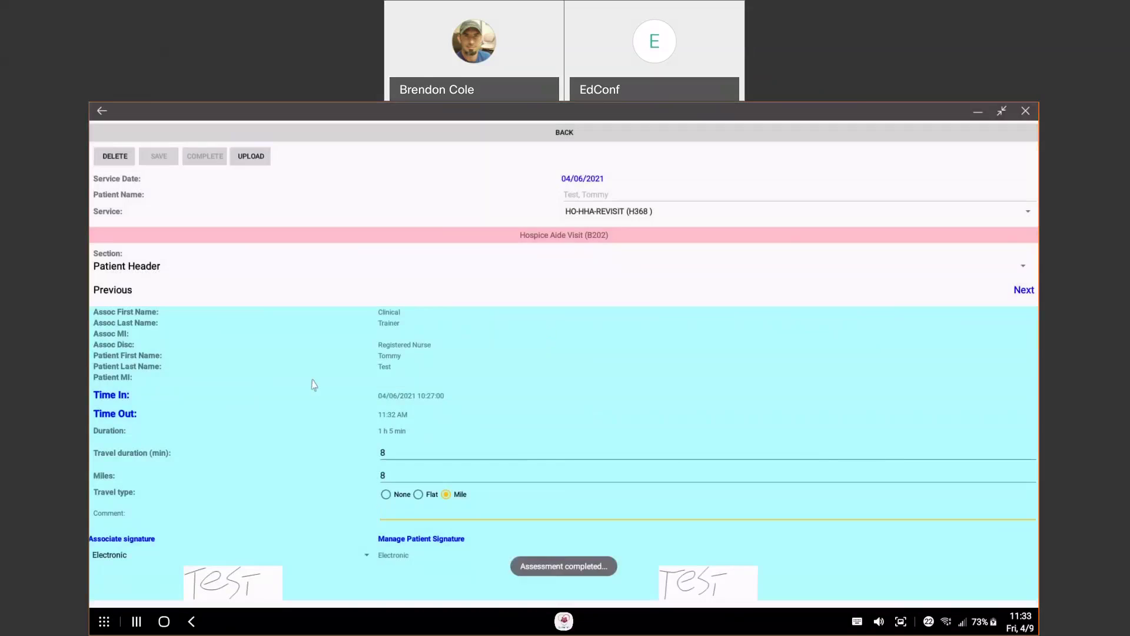
# - Upload the completed visit note and end the care from the home screen
pyautogui.click(252, 159)
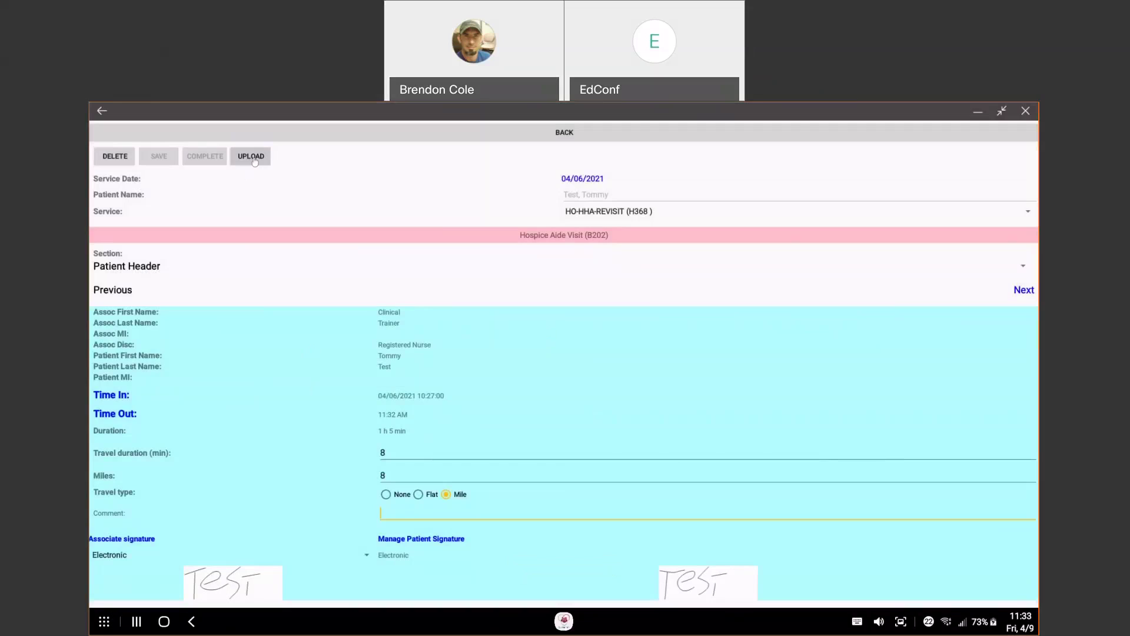
pyautogui.click(251, 160)
pyautogui.click(569, 134)
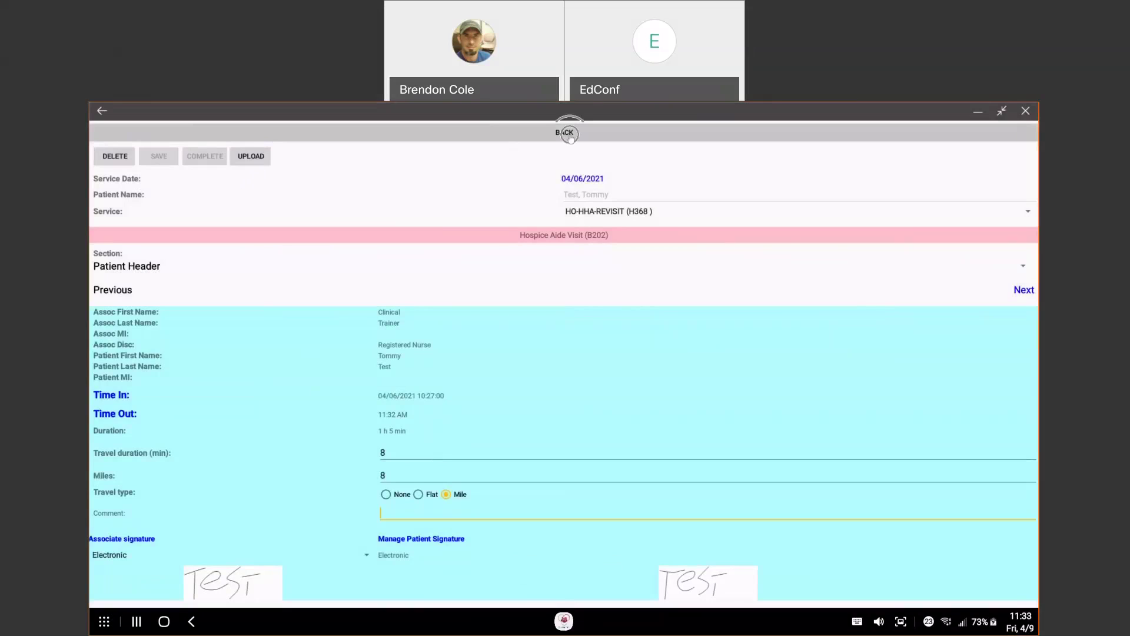
pyautogui.click(565, 135)
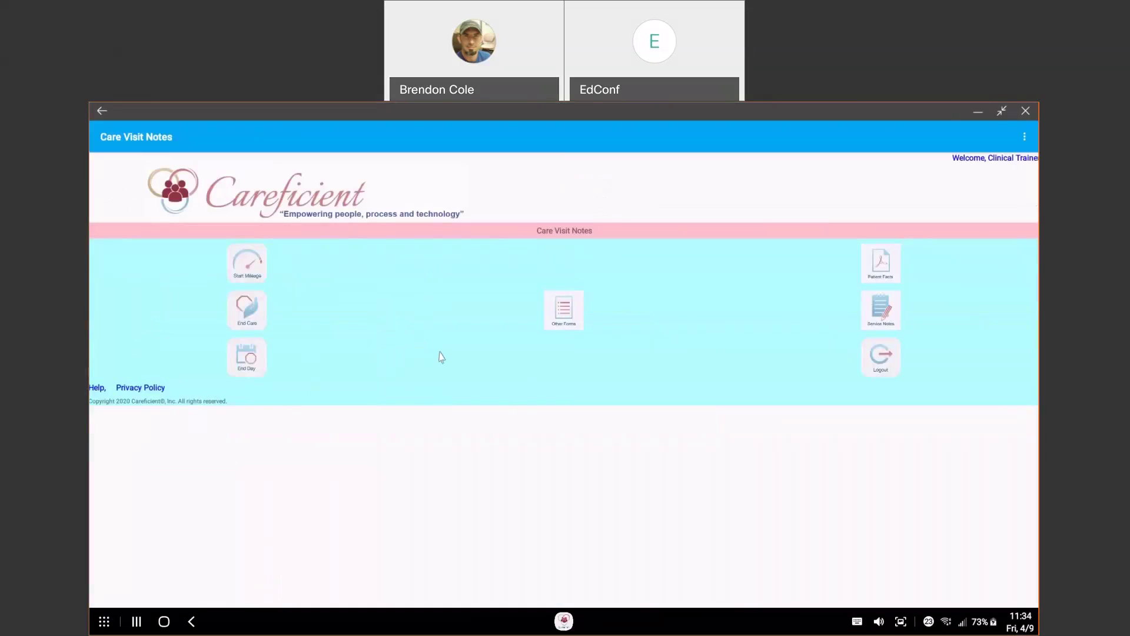
pyautogui.click(251, 325)
# - View both pages of the Patient Facts report for the 01/04/2021 CG-12 HOUR SHIFT service and return to the home screen
pyautogui.click(877, 270)
pyautogui.click(878, 272)
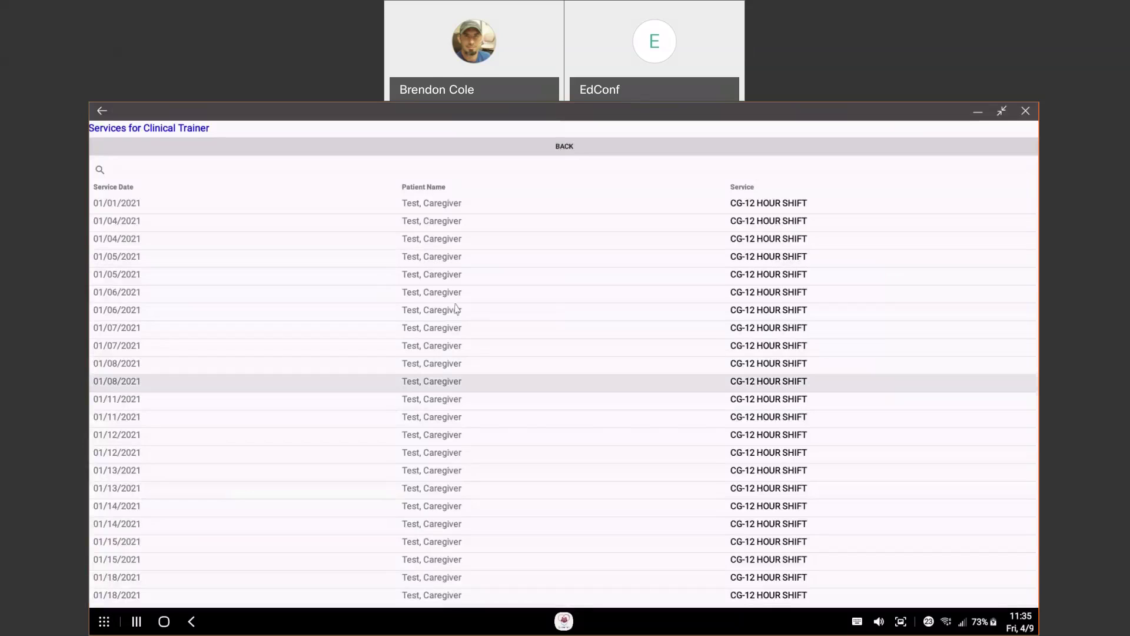
pyautogui.click(440, 223)
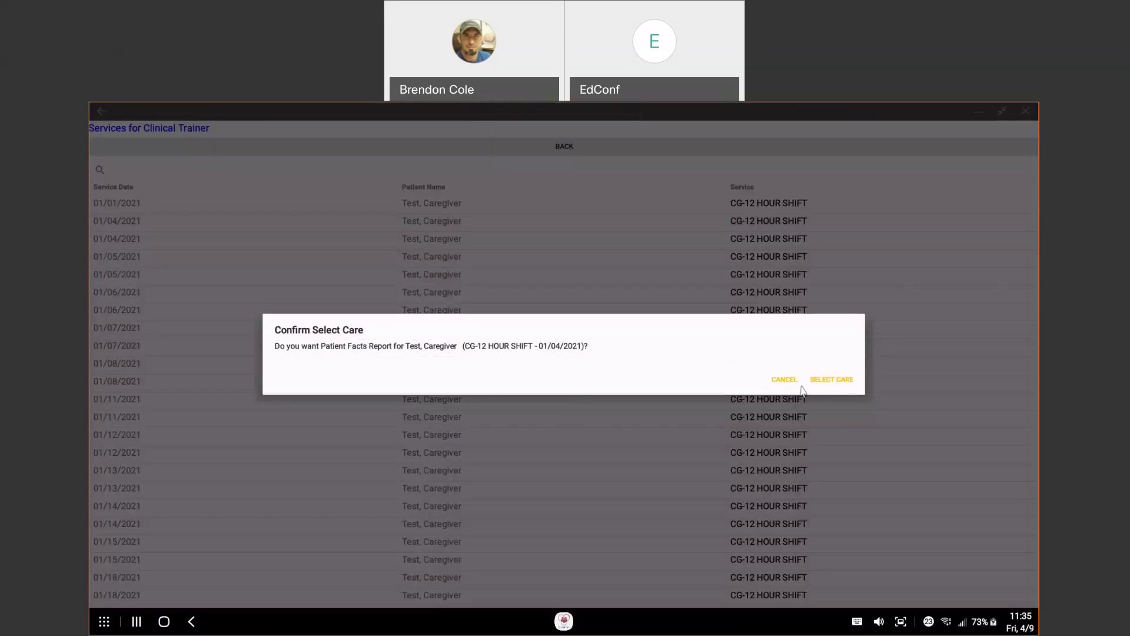
pyautogui.click(832, 380)
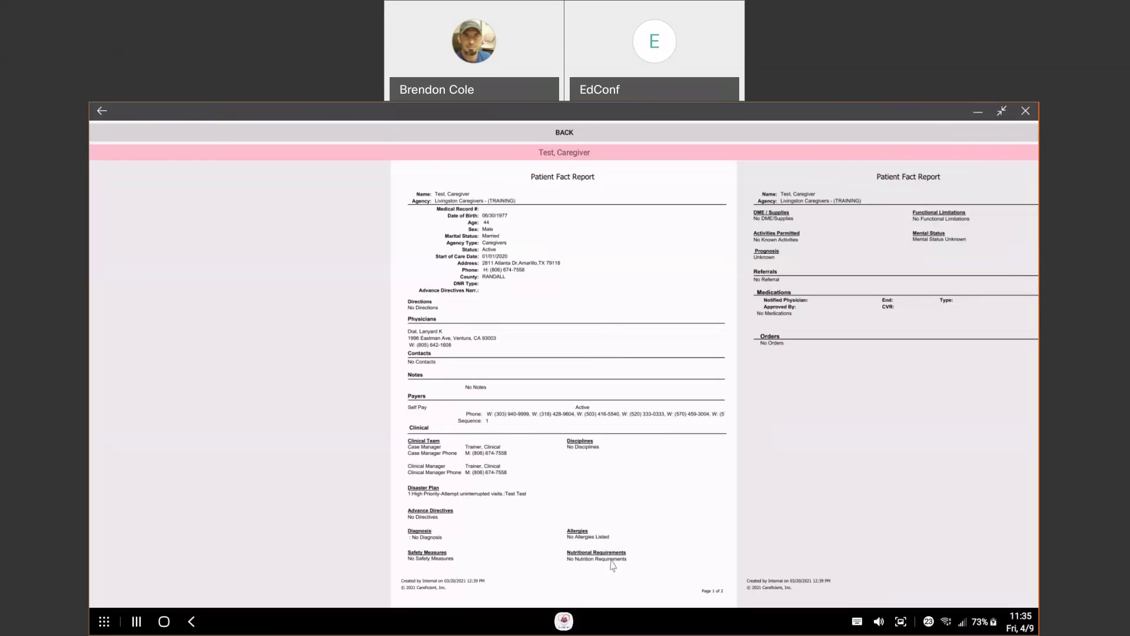
pyautogui.moveTo(656, 368); pyautogui.dragTo(379, 389)
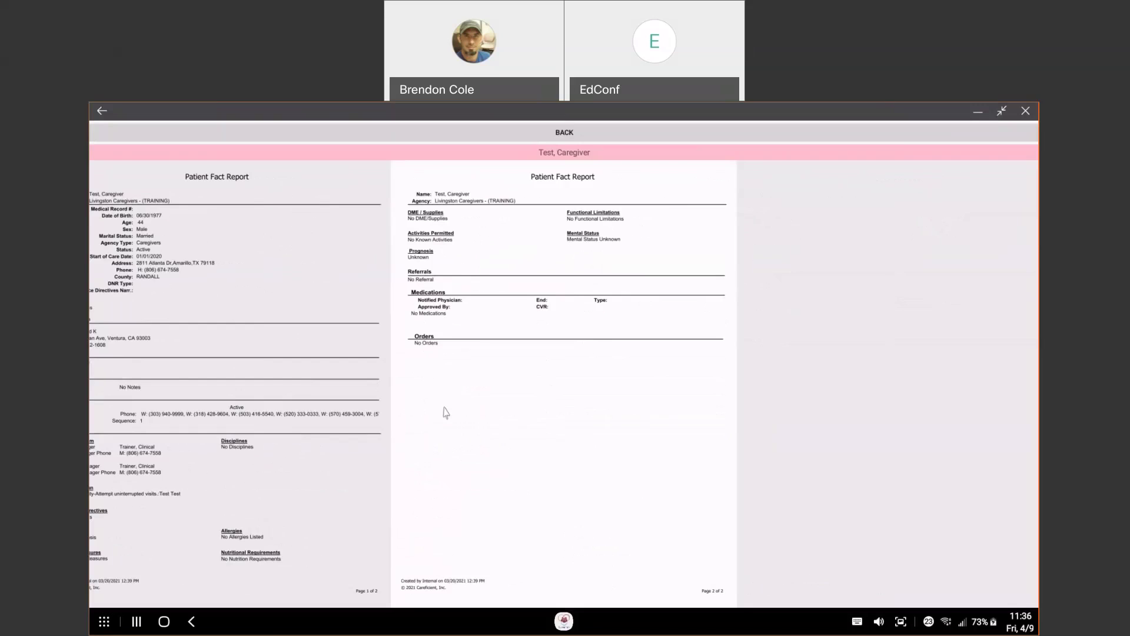
pyautogui.moveTo(434, 391); pyautogui.dragTo(656, 398)
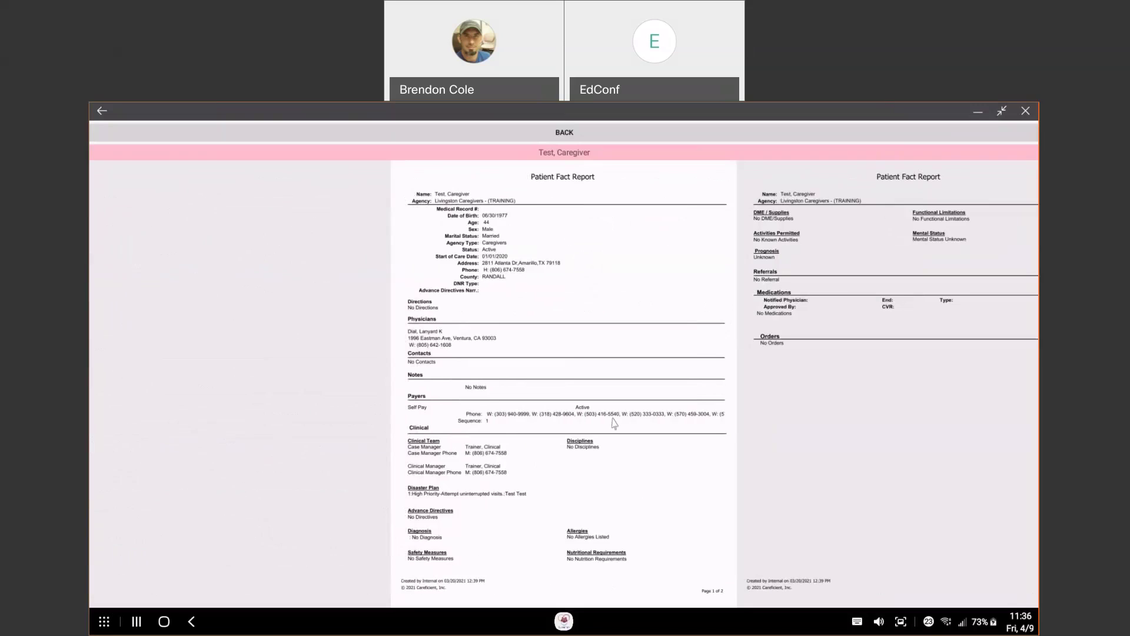
pyautogui.moveTo(652, 374); pyautogui.dragTo(481, 361)
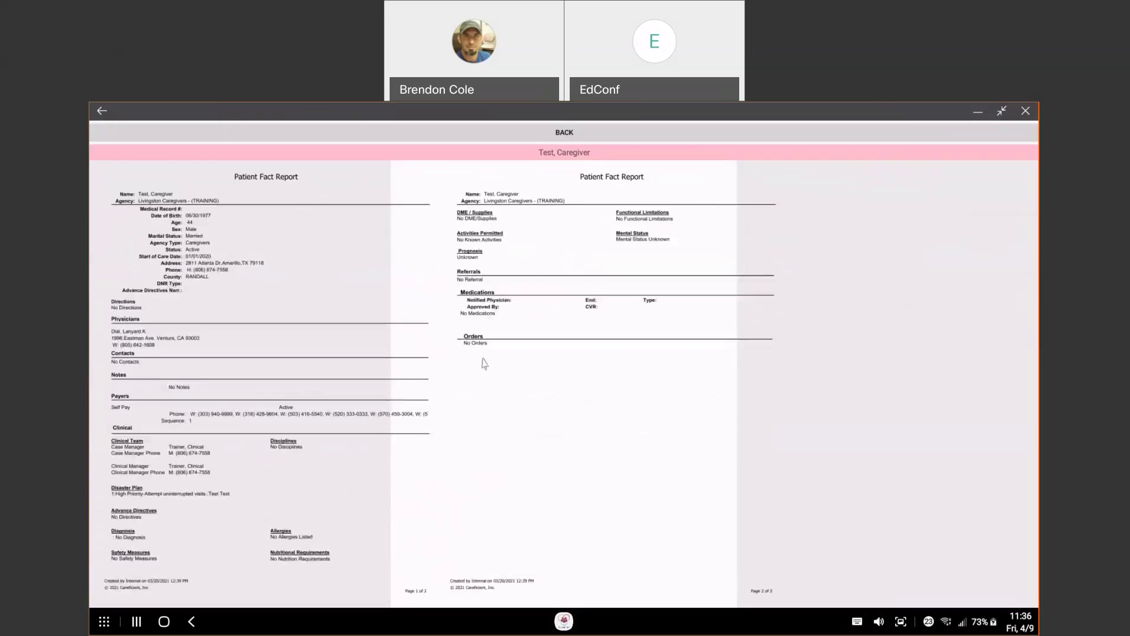
pyautogui.click(566, 135)
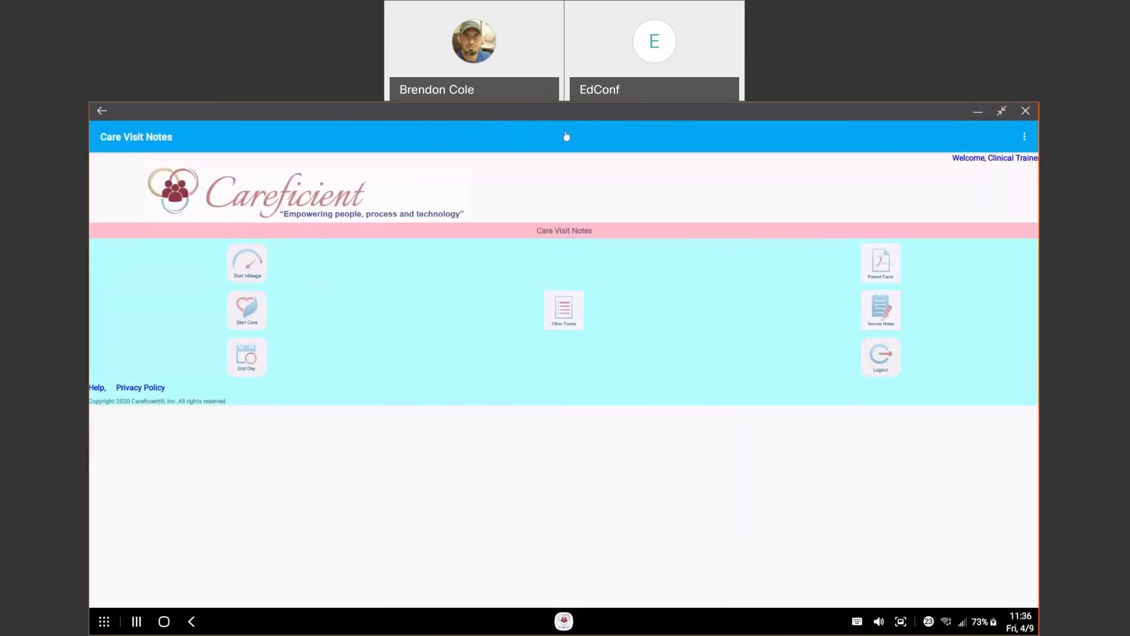